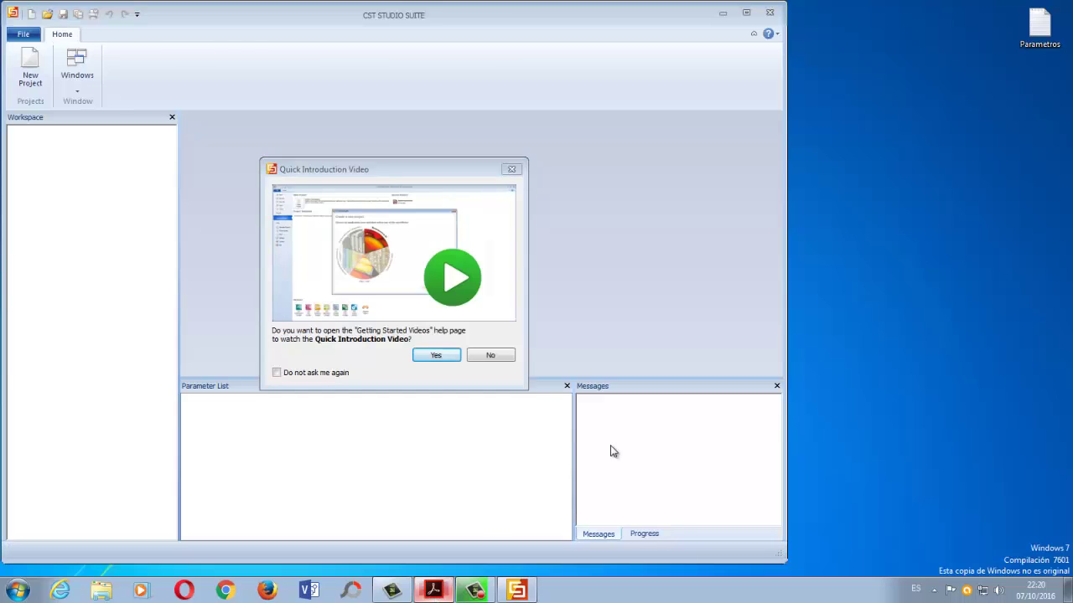
# Decline the introduction video and create a new project template for Antennas in the MW & RF & Optical area
pyautogui.click(1014, 8)
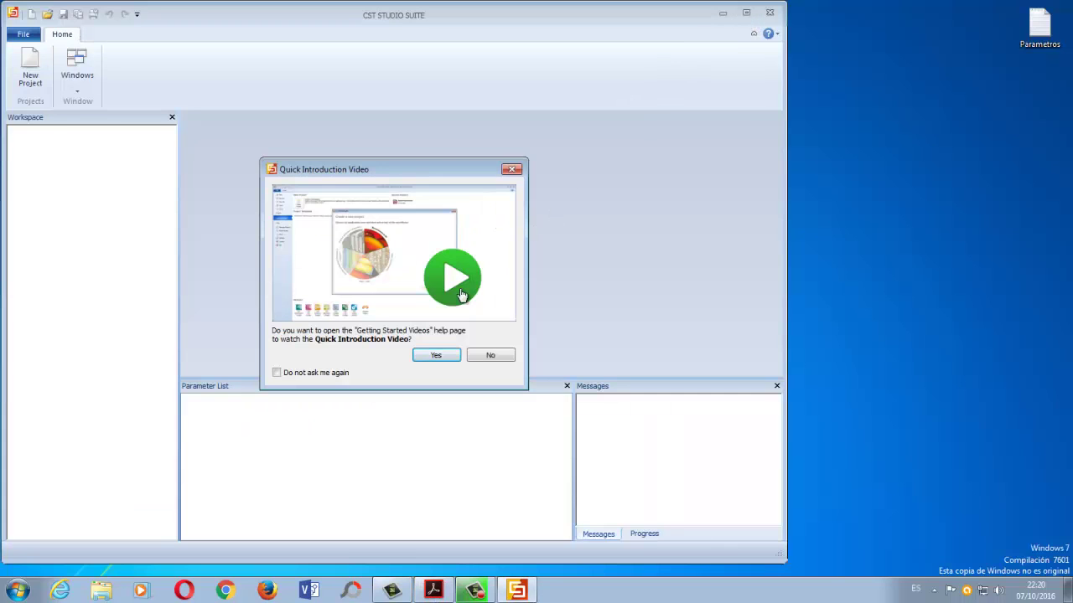
pyautogui.click(493, 356)
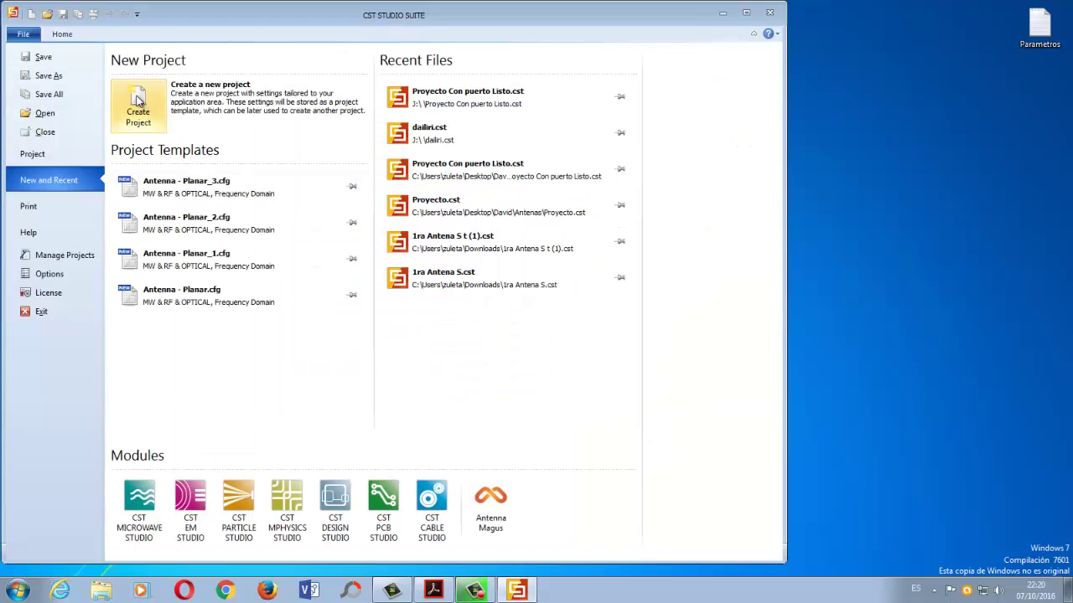
pyautogui.click(138, 100)
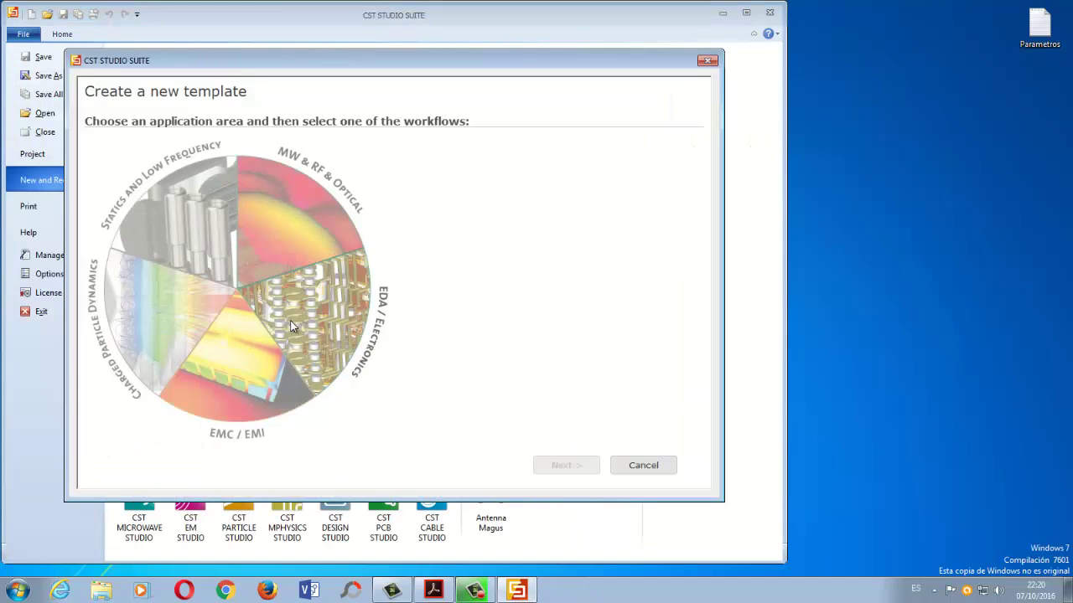
pyautogui.click(302, 223)
pyautogui.click(513, 167)
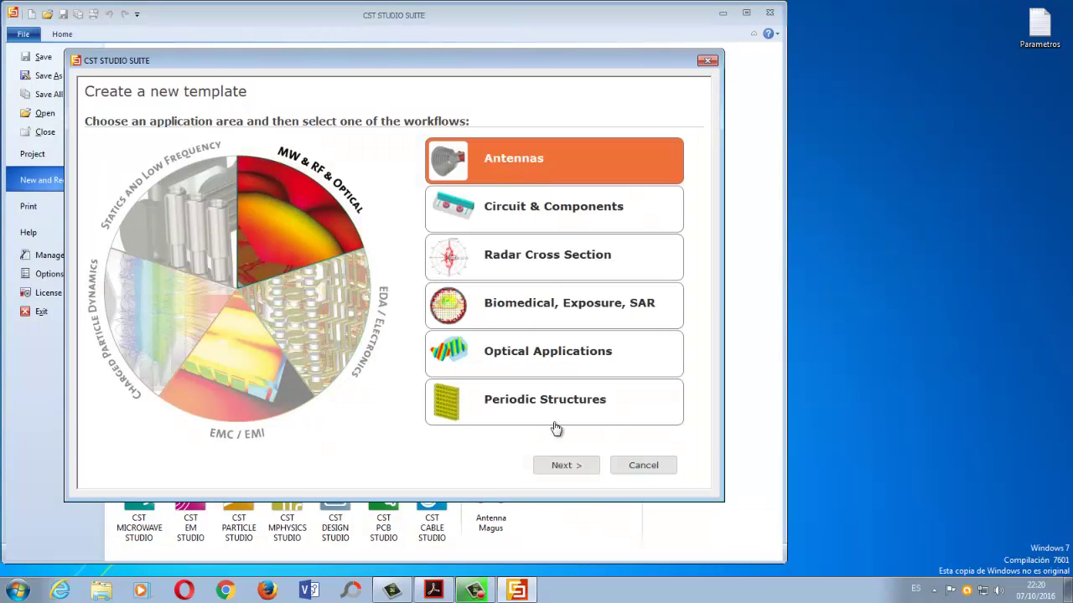
pyautogui.click(568, 468)
# Choose the Planar (Patch, Slot, etc.) workflow with the Frequency Domain solver and accept the default units
pyautogui.click(333, 209)
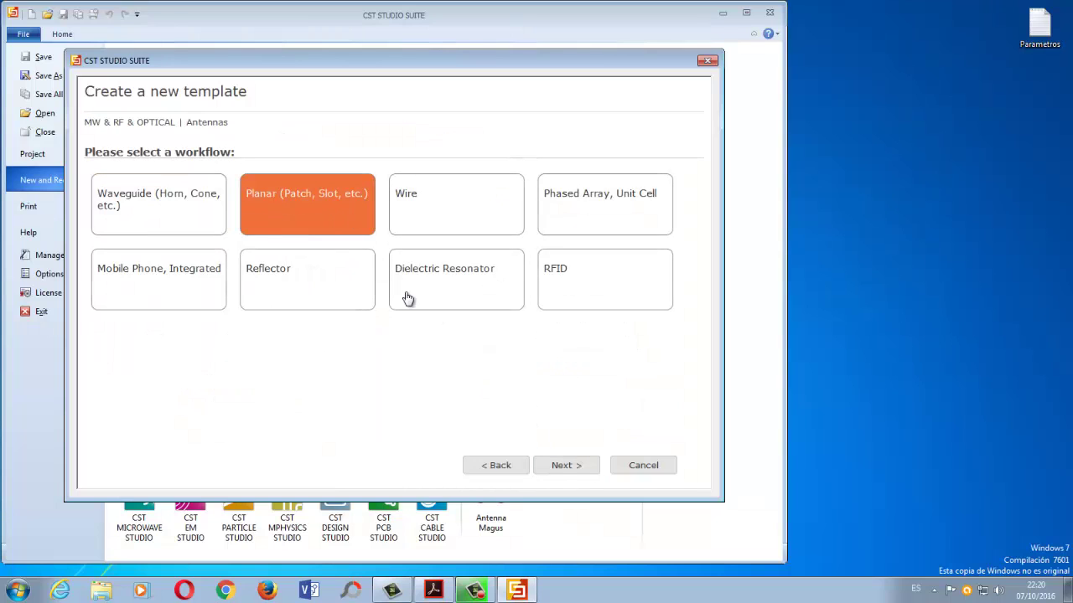
pyautogui.click(562, 467)
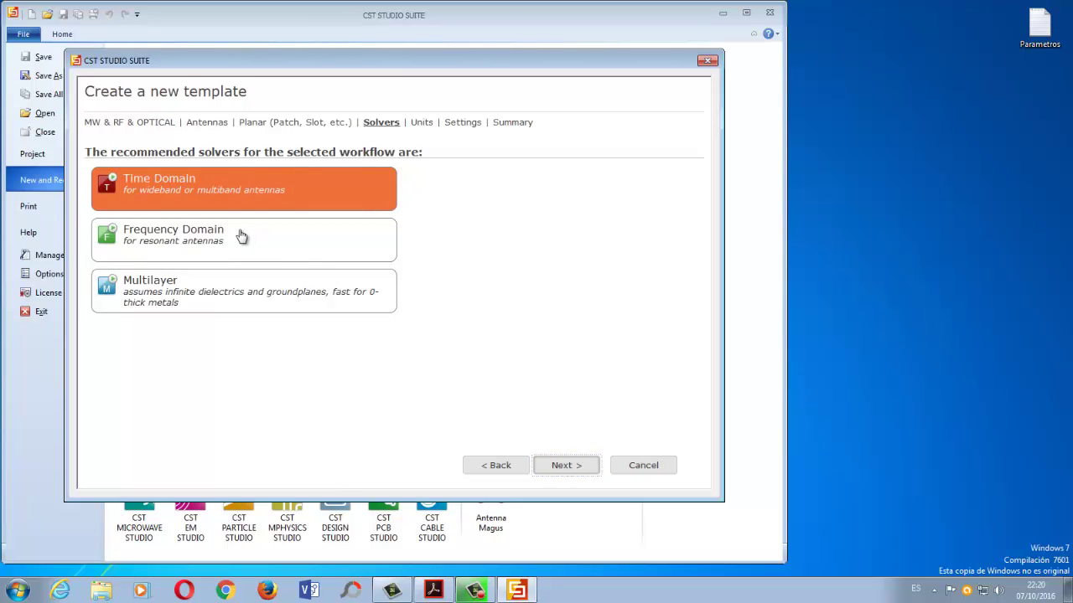
pyautogui.click(259, 242)
pyautogui.click(579, 471)
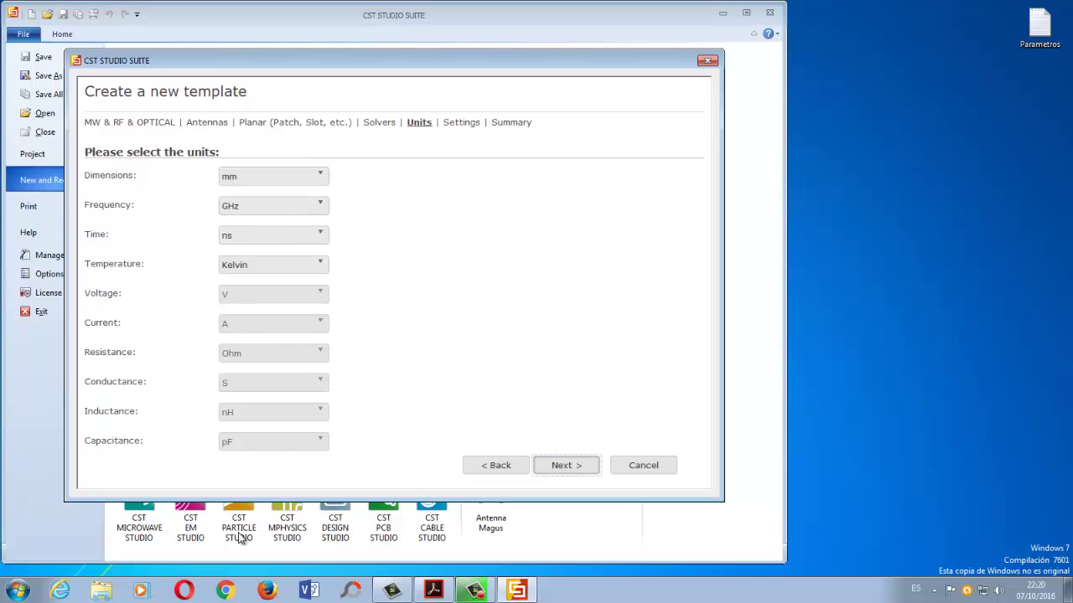
pyautogui.click(567, 471)
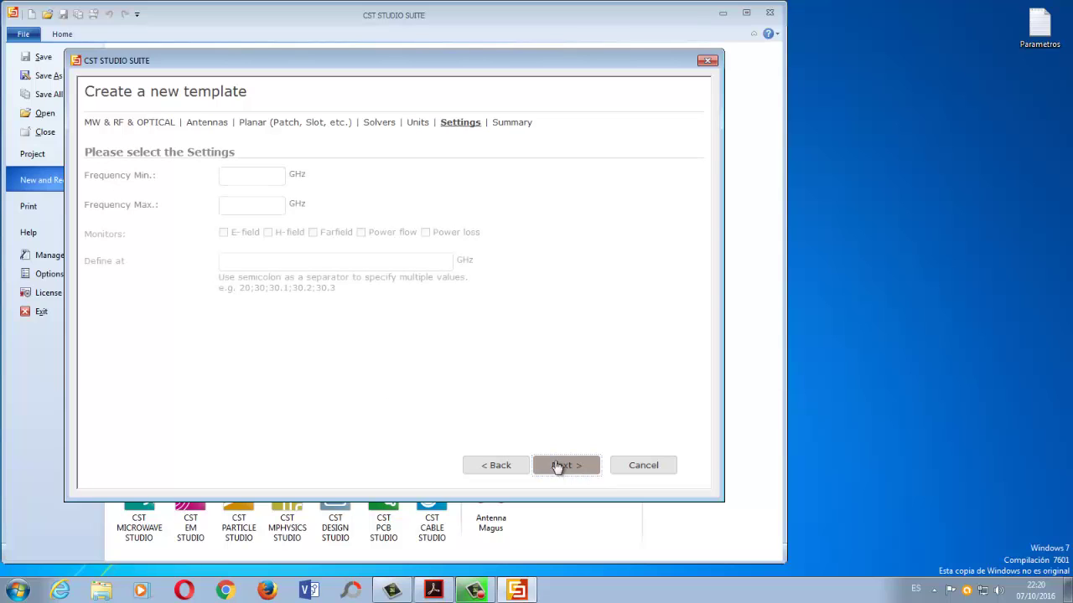
# Set the template's minimum frequency to 3 GHz and its maximum frequency to 4 GHz
pyautogui.click(261, 177)
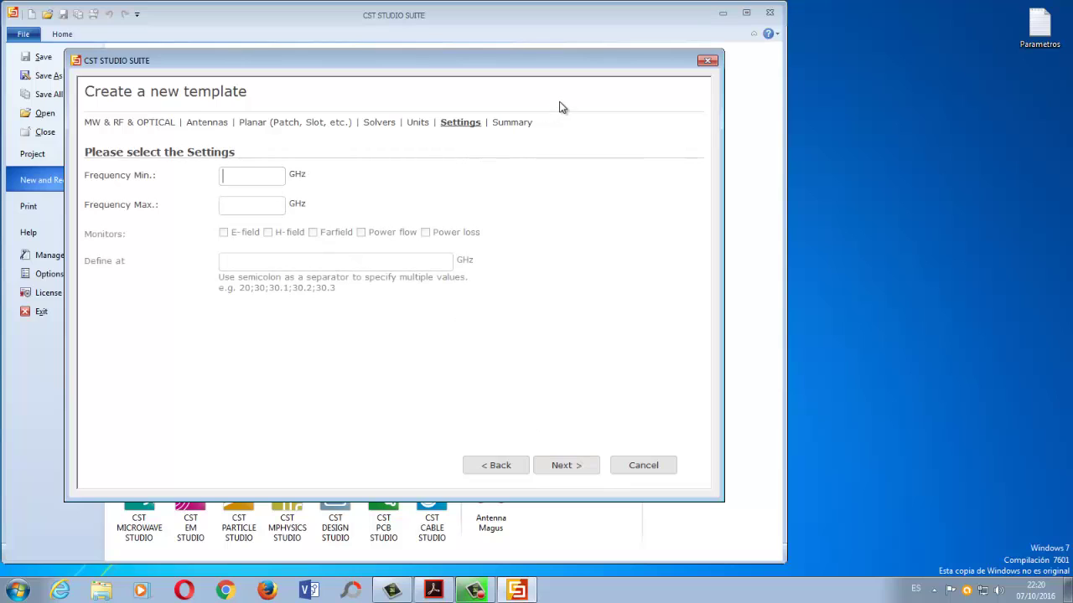
pyautogui.write('3')
pyautogui.click(250, 210)
pyautogui.write('4')
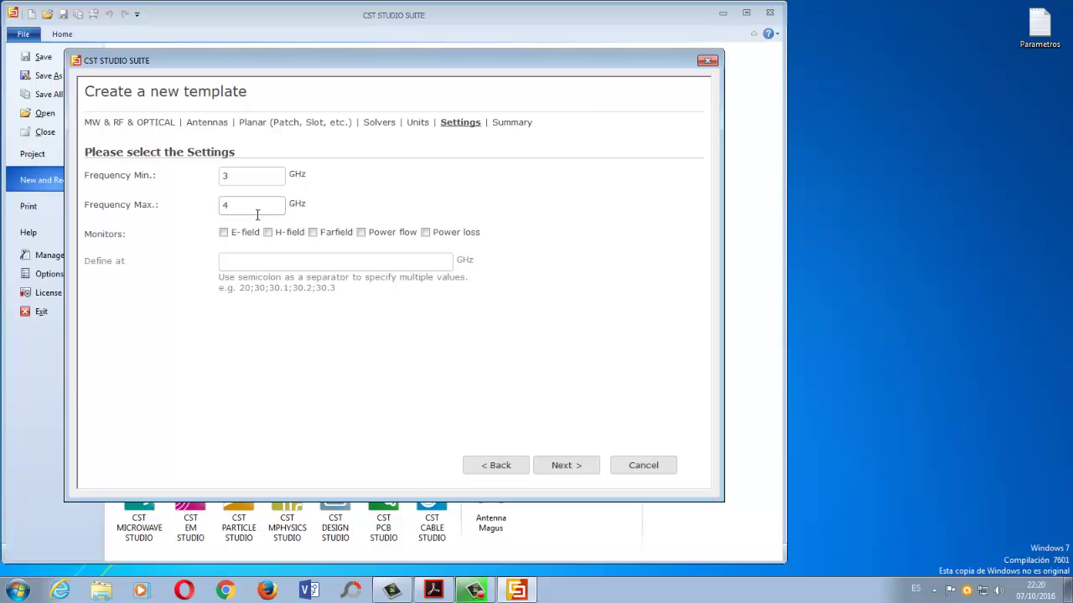
# Enable the E-field, H-field and Farfield monitors and finish creating the project template
pyautogui.click(224, 233)
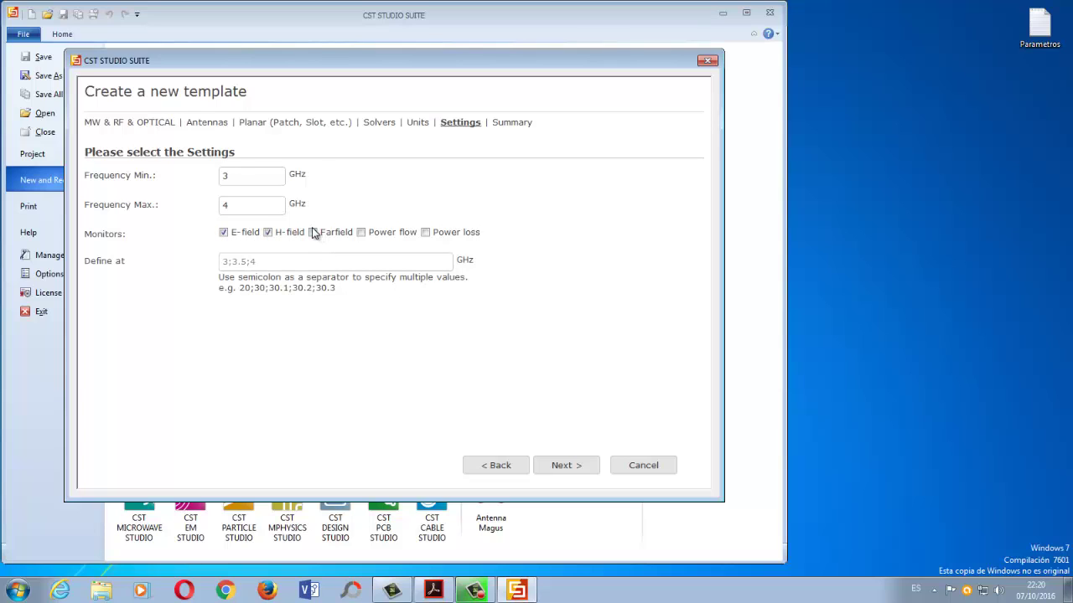
pyautogui.click(313, 233)
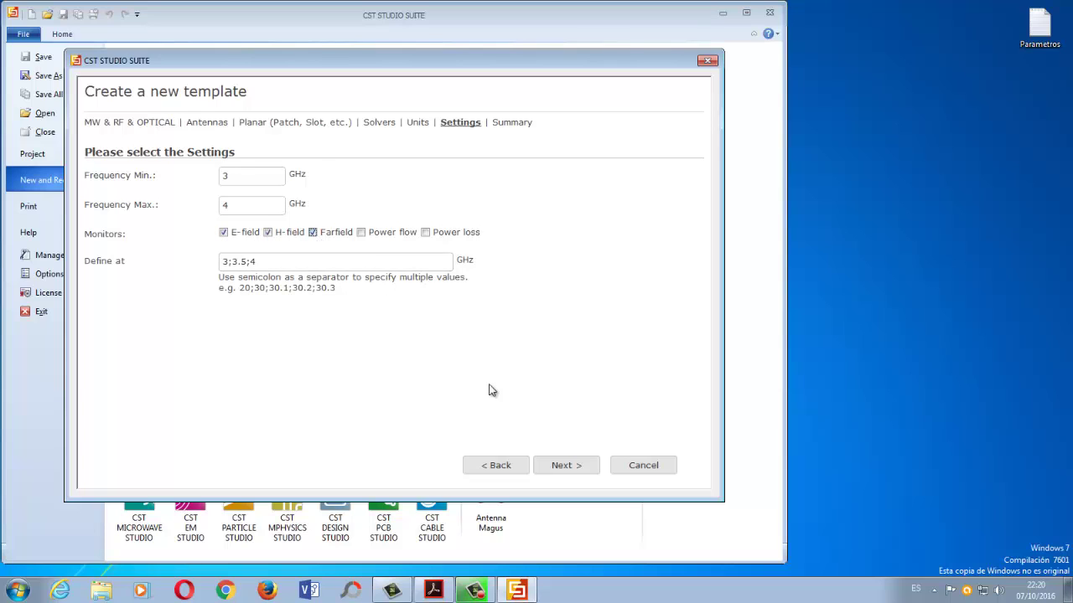
pyautogui.click(580, 470)
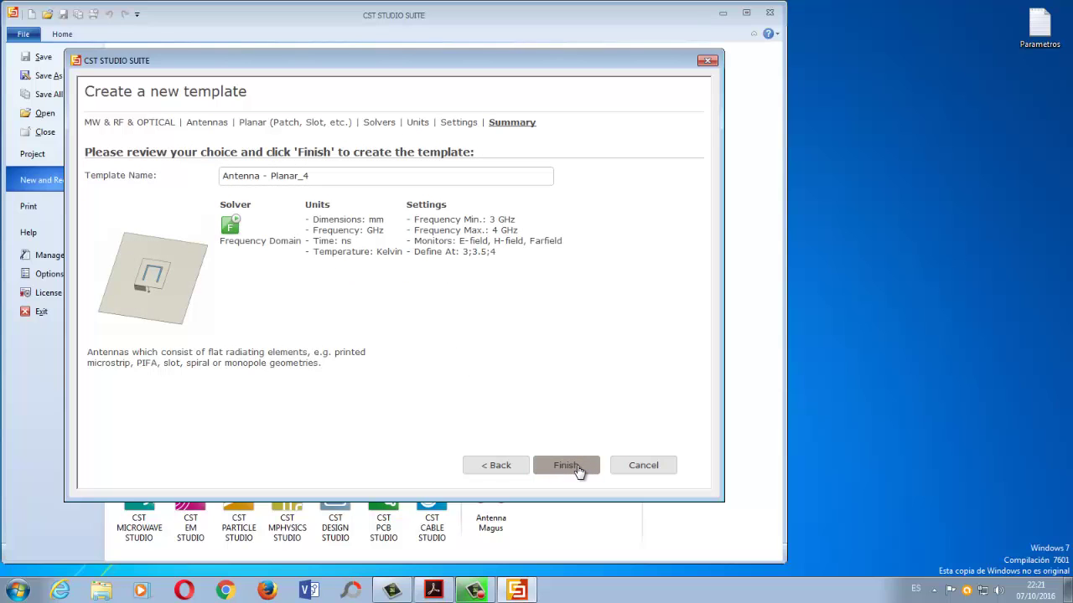
pyautogui.click(578, 471)
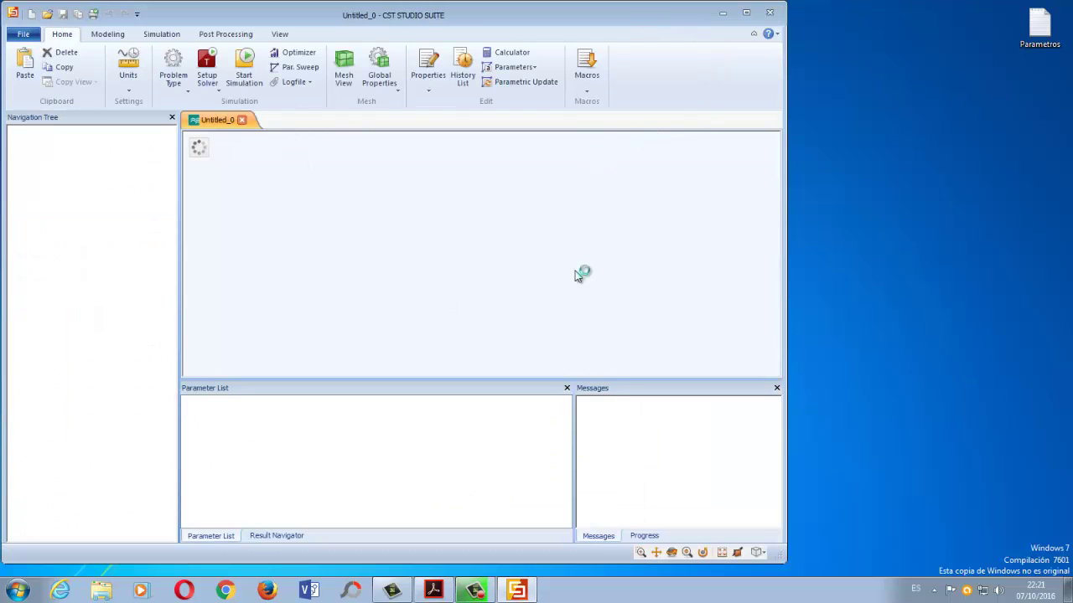
# Switch to Acrobat Reader and examine the dimensions of the slotted circular patch antenna in Fig. 1
pyautogui.click(433, 592)
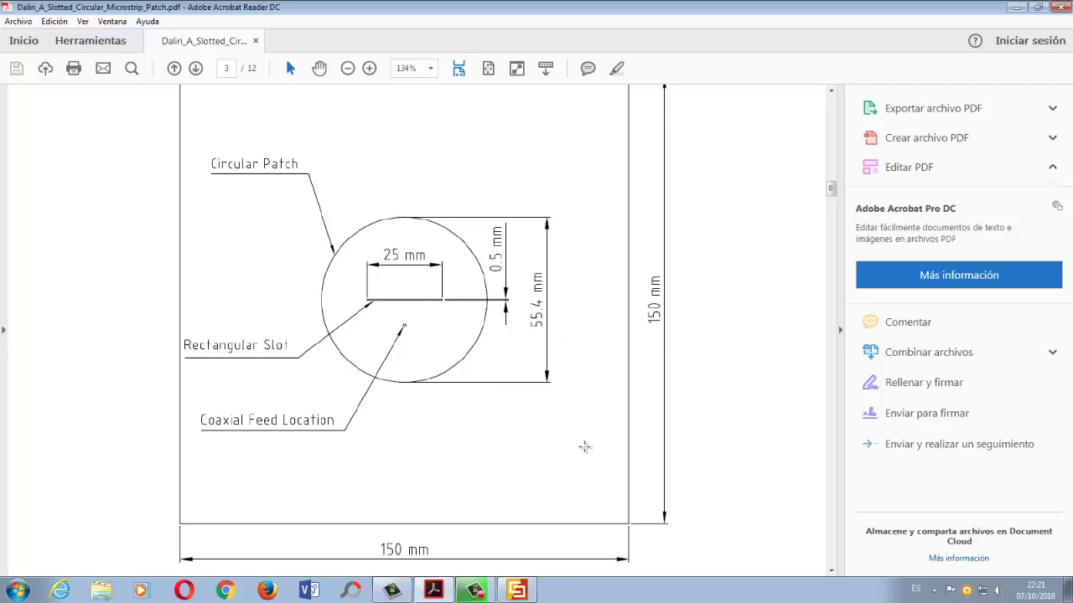
pyautogui.scroll(1, 581, 447)
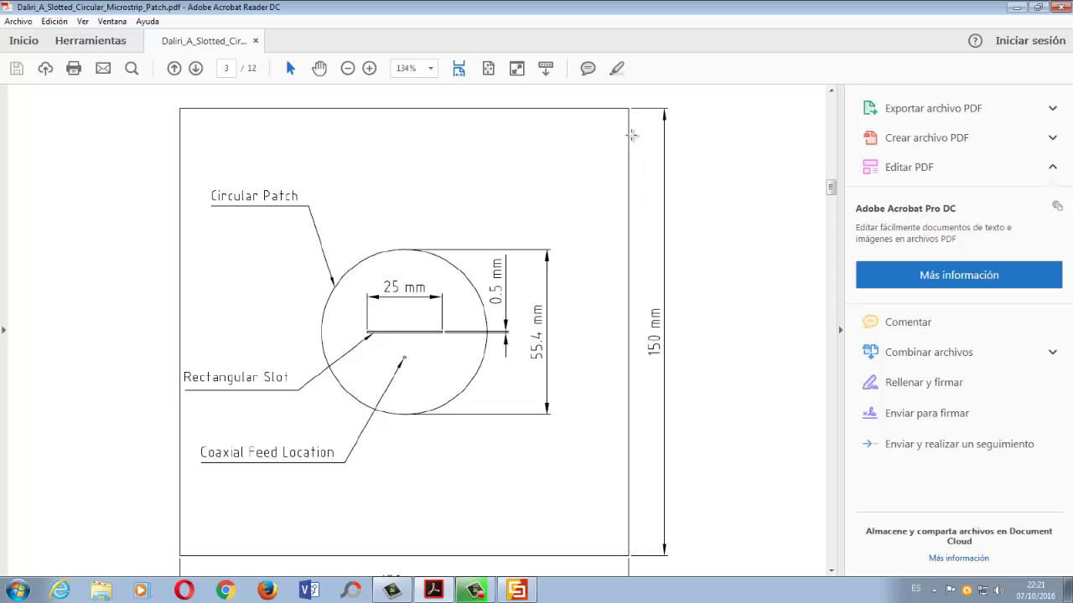
pyautogui.scroll(-2, 674, 453)
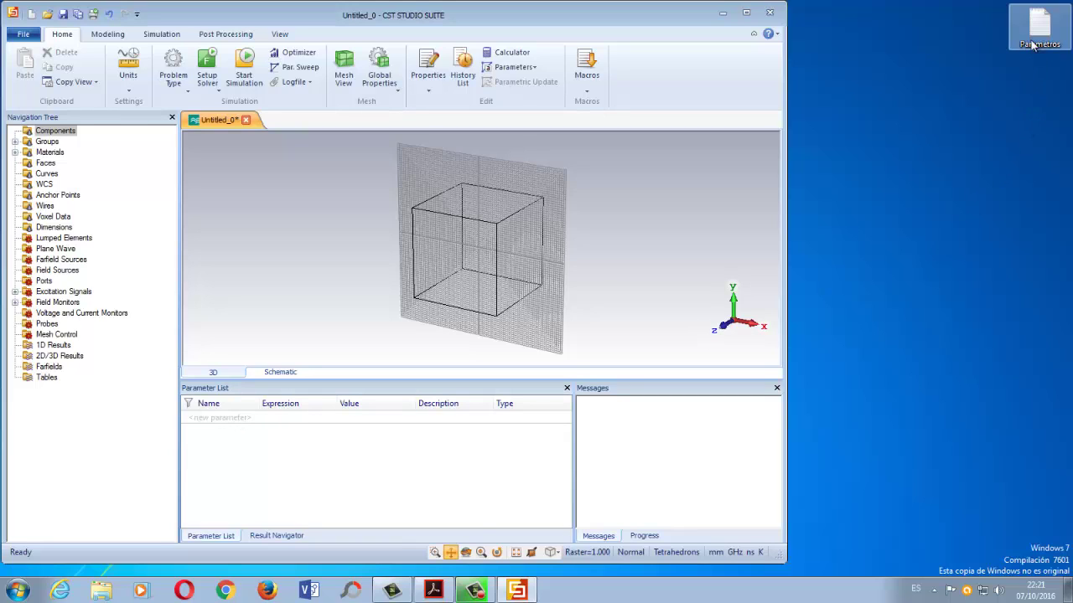
pyautogui.click(433, 590)
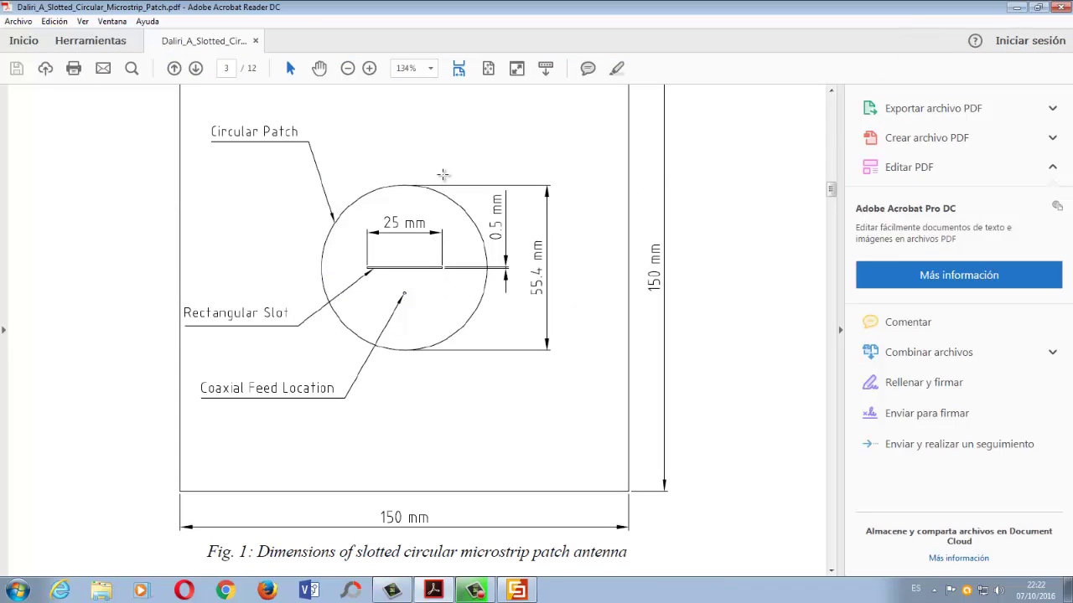
pyautogui.click(1016, 7)
# Open the Parametros text file from the desktop, dismiss the Windows licence notice, and select the patch radius value 27.7
pyautogui.doubleClick(1039, 27)
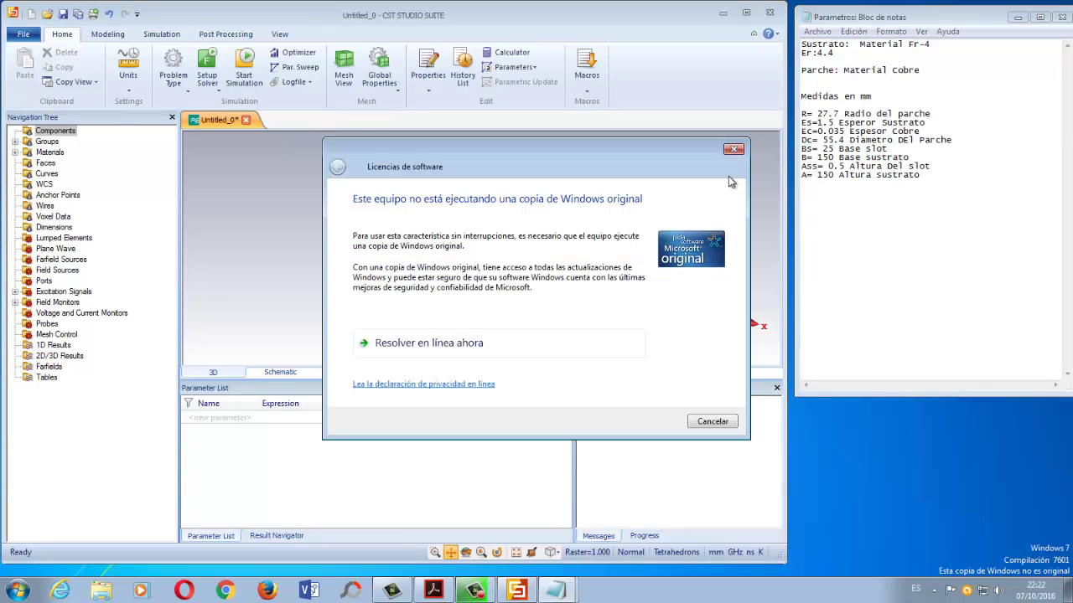
pyautogui.click(733, 149)
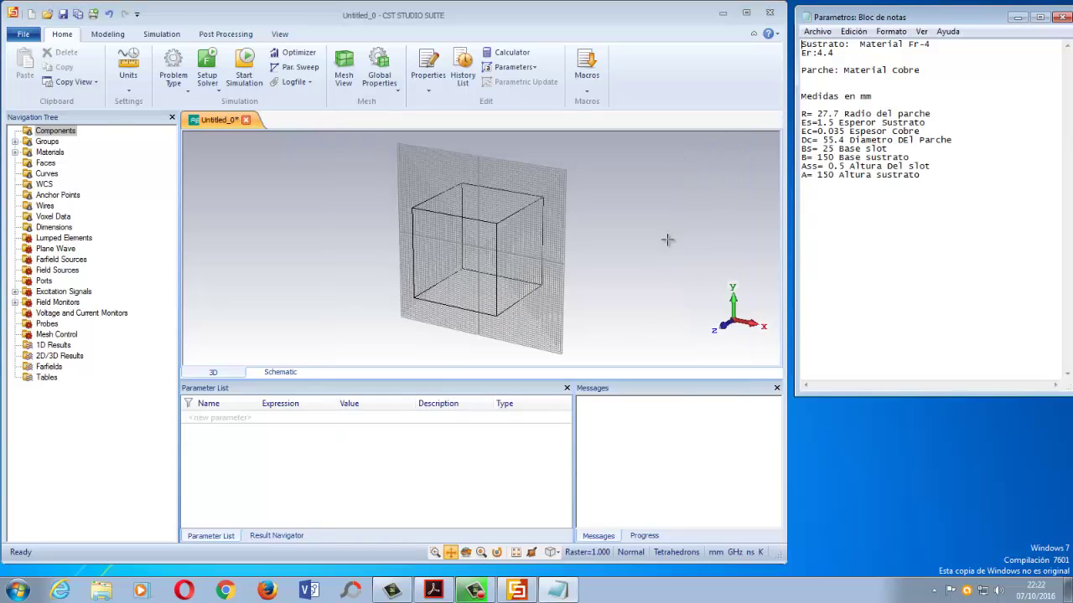
pyautogui.click(218, 418)
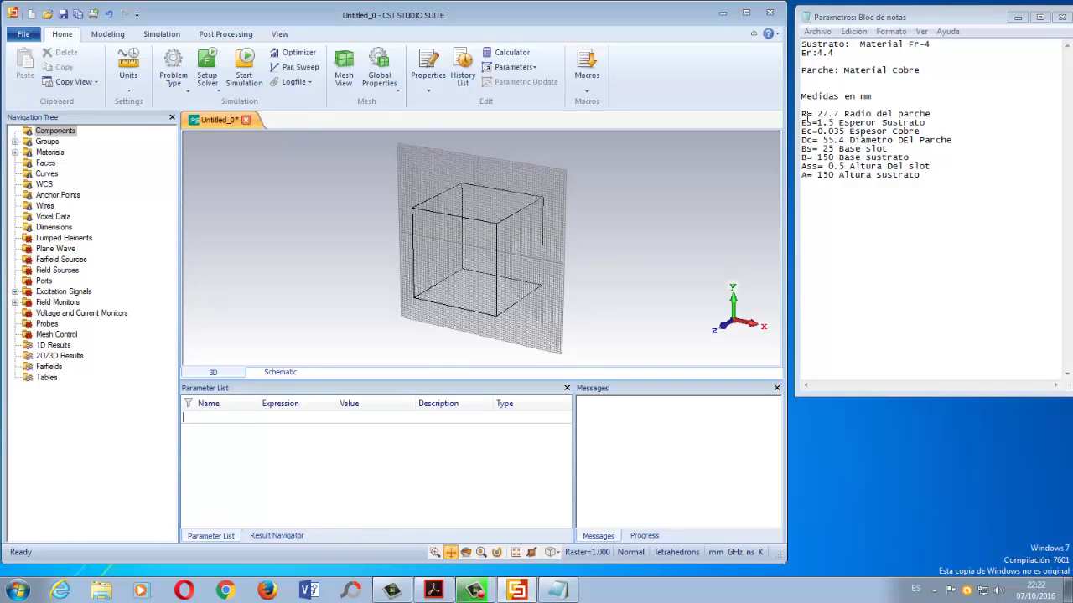
pyautogui.doubleClick(802, 115)
pyautogui.moveTo(837, 110); pyautogui.dragTo(839, 117)
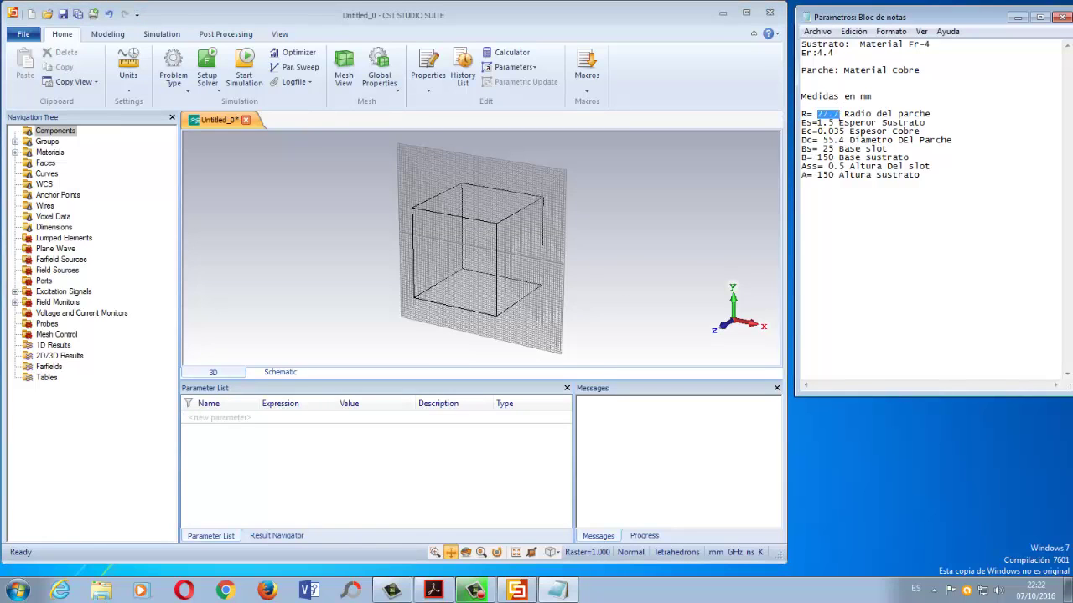
# Add the project parameter R with the expression 27.7 and the description "Radio Del Parche"
pyautogui.click(231, 421)
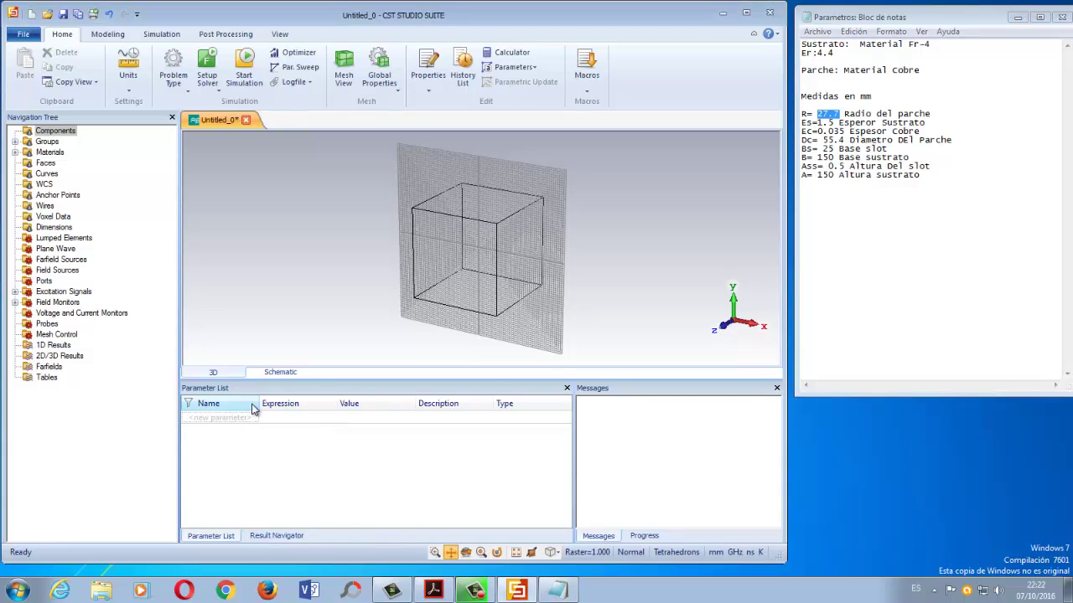
pyautogui.click(202, 419)
pyautogui.write('R')
pyautogui.click(274, 419)
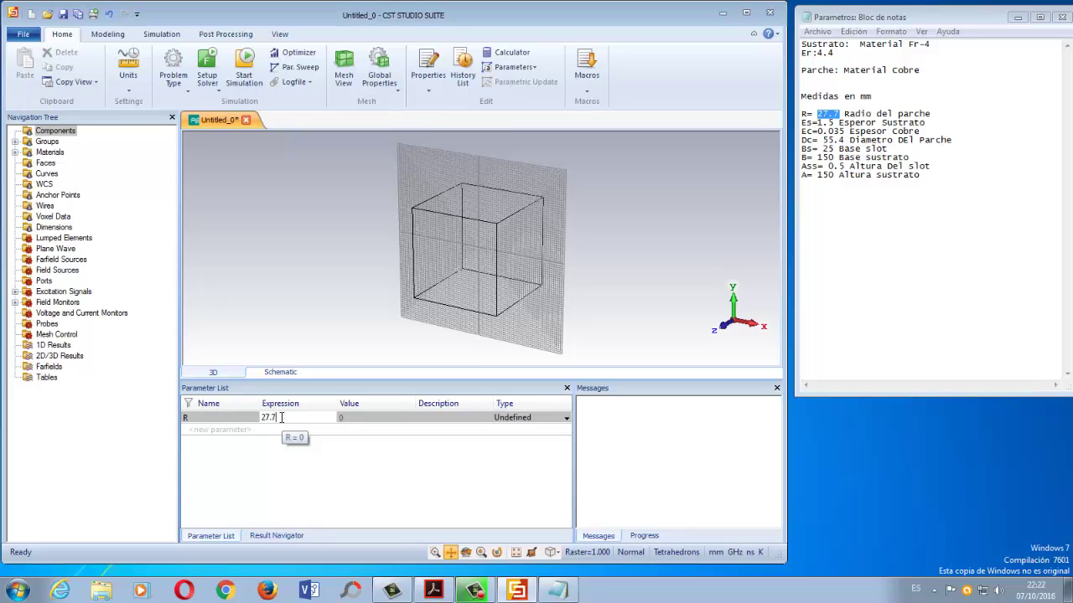
pyautogui.click(454, 417)
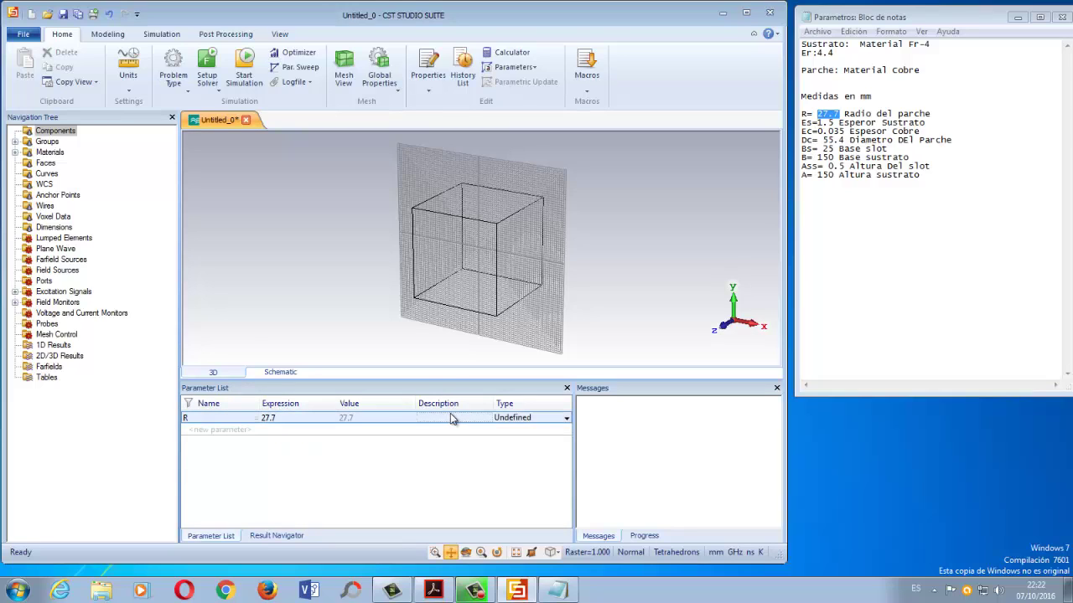
pyautogui.click(451, 417)
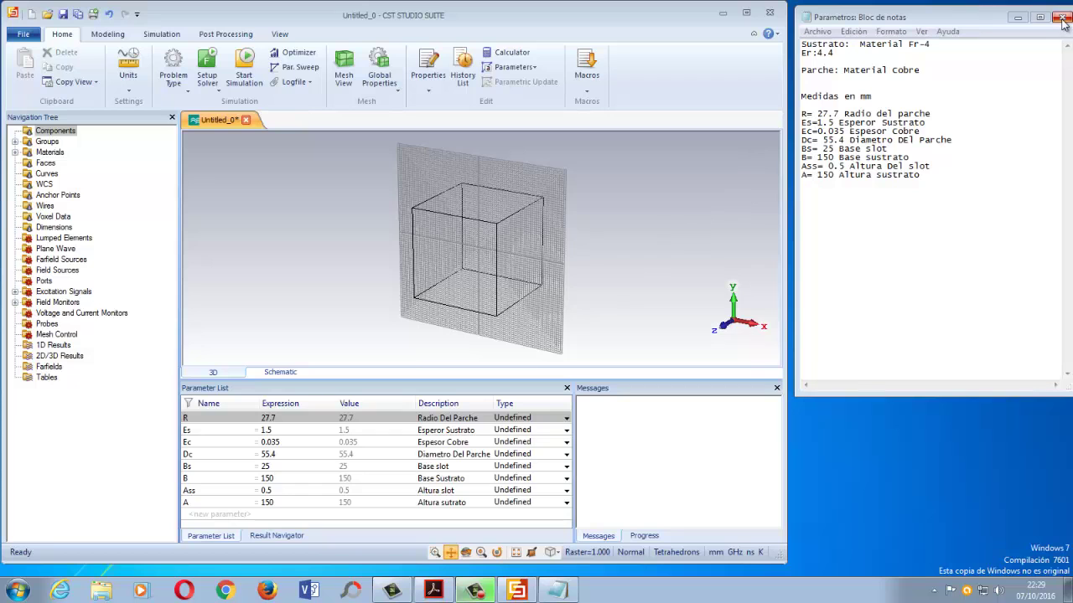
# Maximize the CST Studio Suite window and review the substrate dimensions in the antenna's PDF drawing
pyautogui.click(1017, 17)
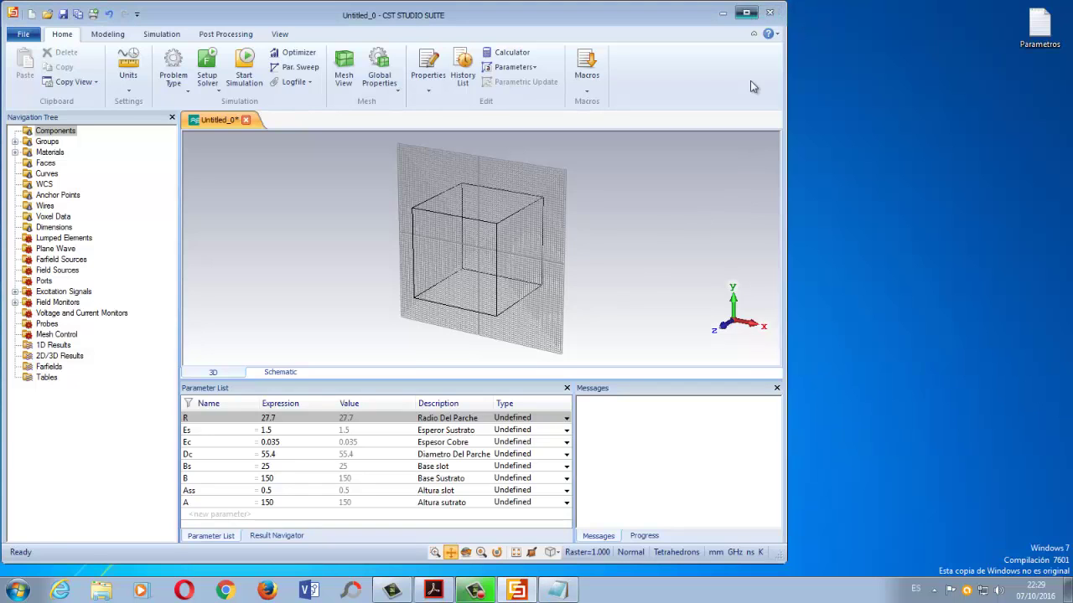
pyautogui.click(746, 13)
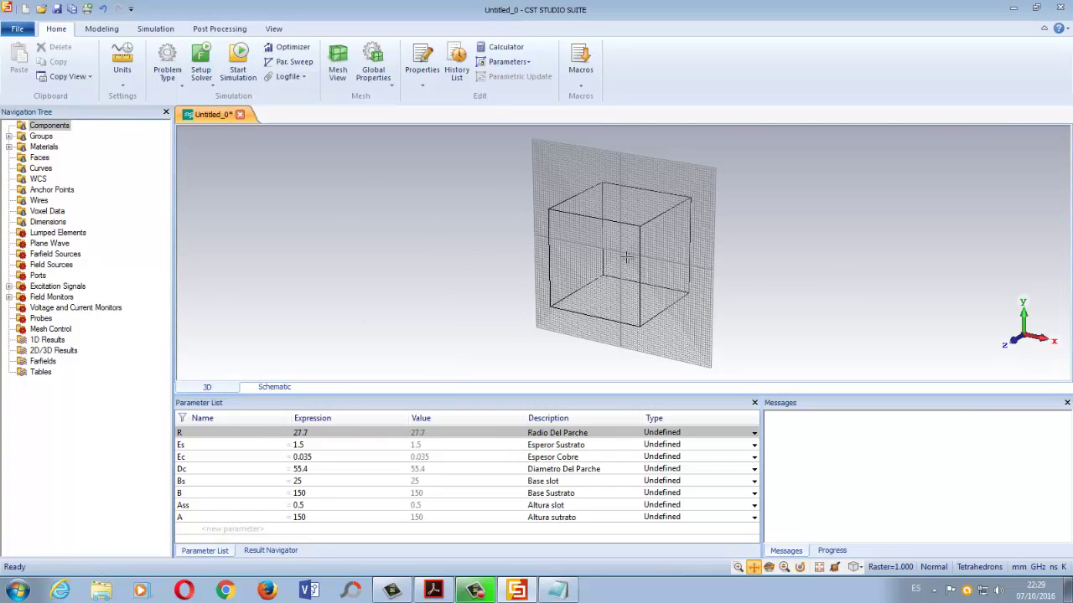
pyautogui.click(433, 591)
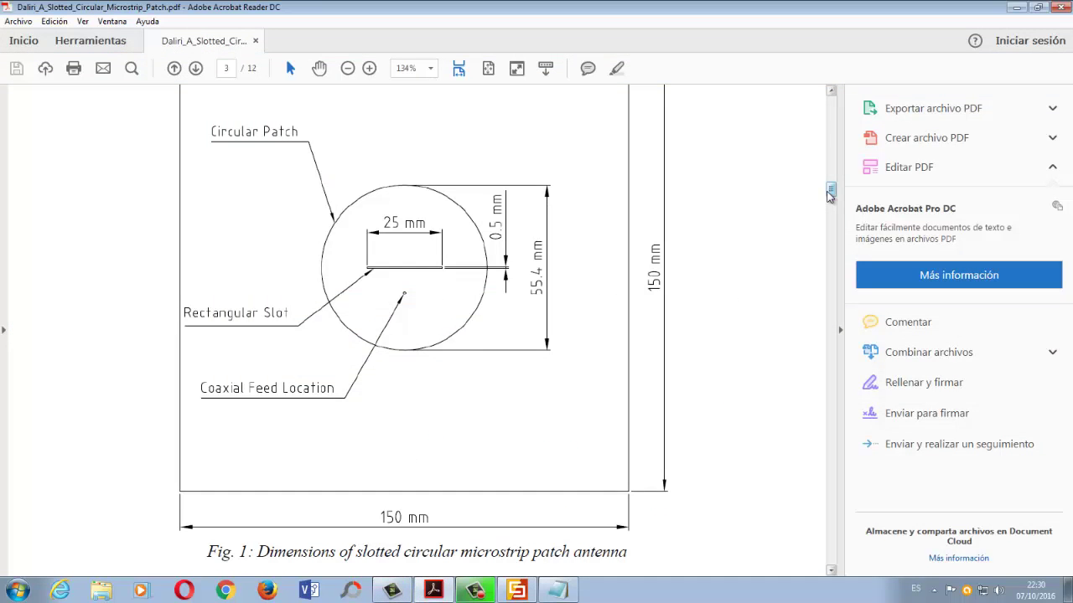
pyautogui.moveTo(828, 192); pyautogui.dragTo(829, 191)
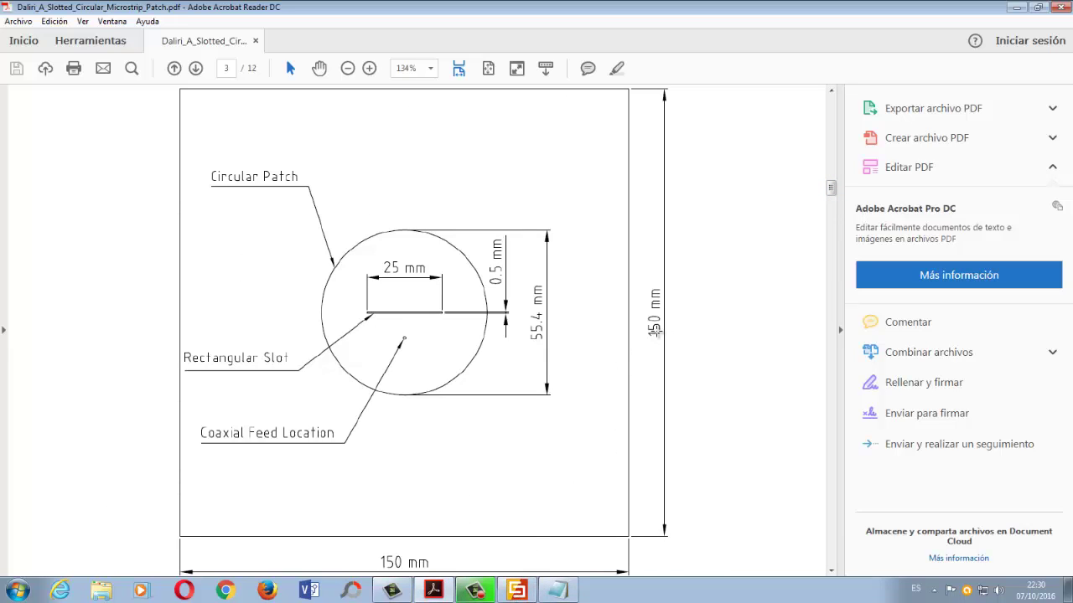
pyautogui.click(528, 594)
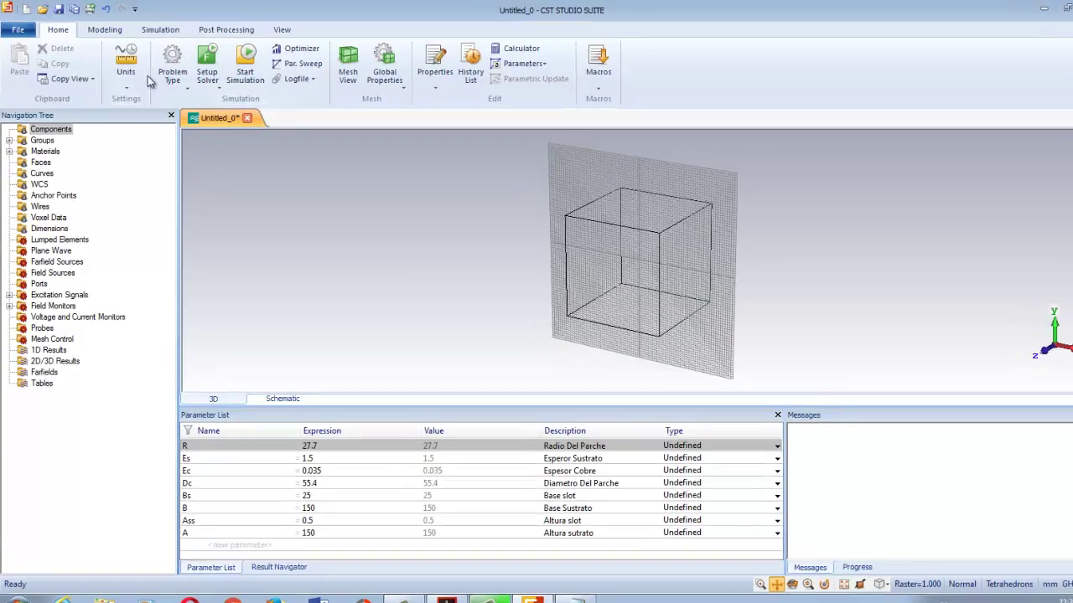
# Start a brick named Sustrato spanning -B/2 to B/2 in X, -A/2 to A/2 in Y and 0 to Es in Z
pyautogui.click(117, 30)
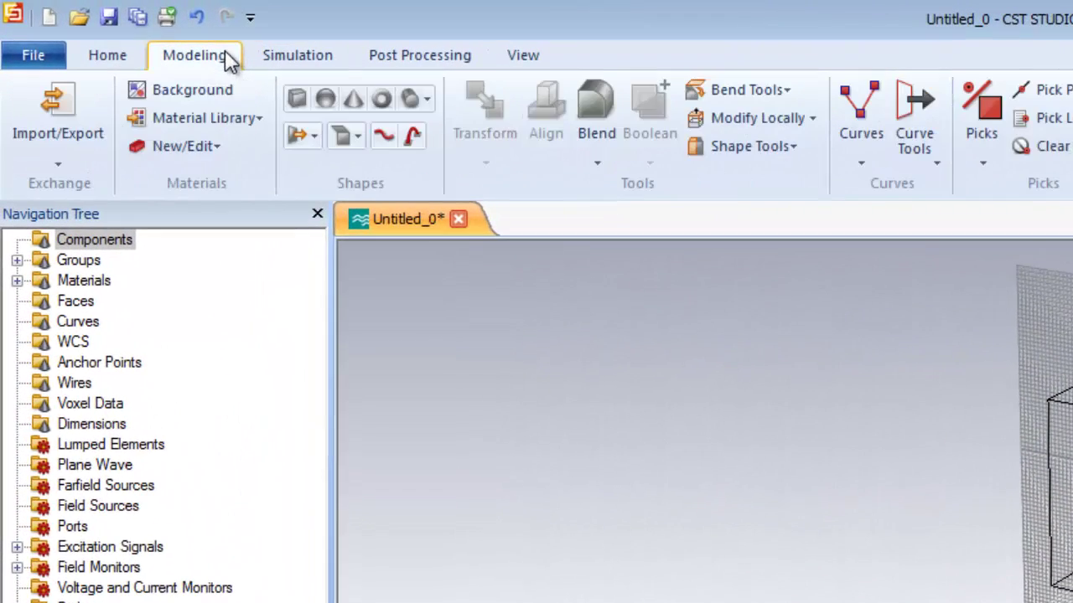
pyautogui.click(298, 100)
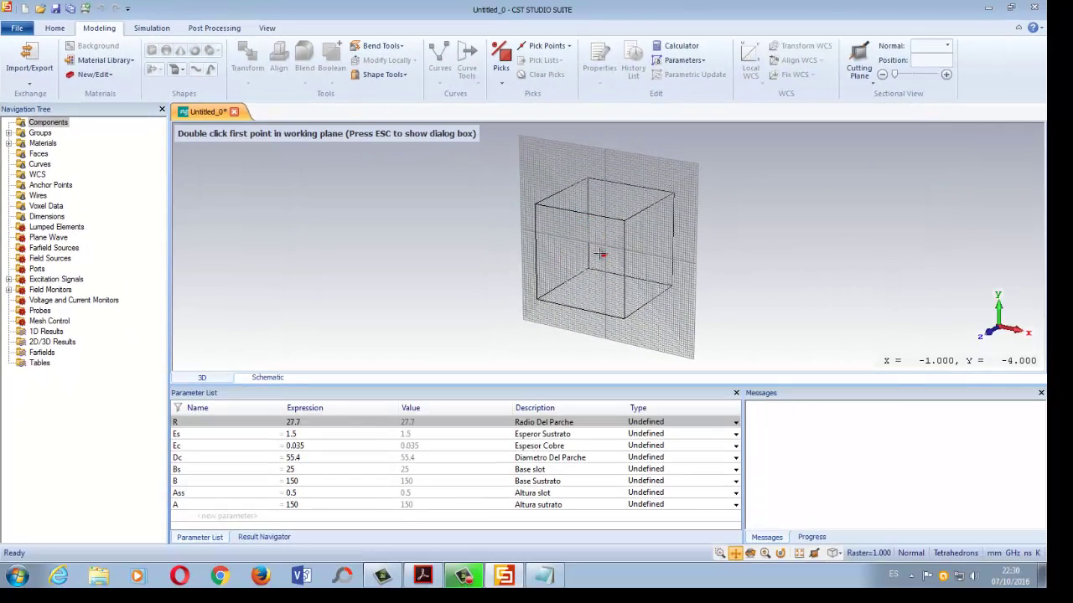
pyautogui.press('Escape')
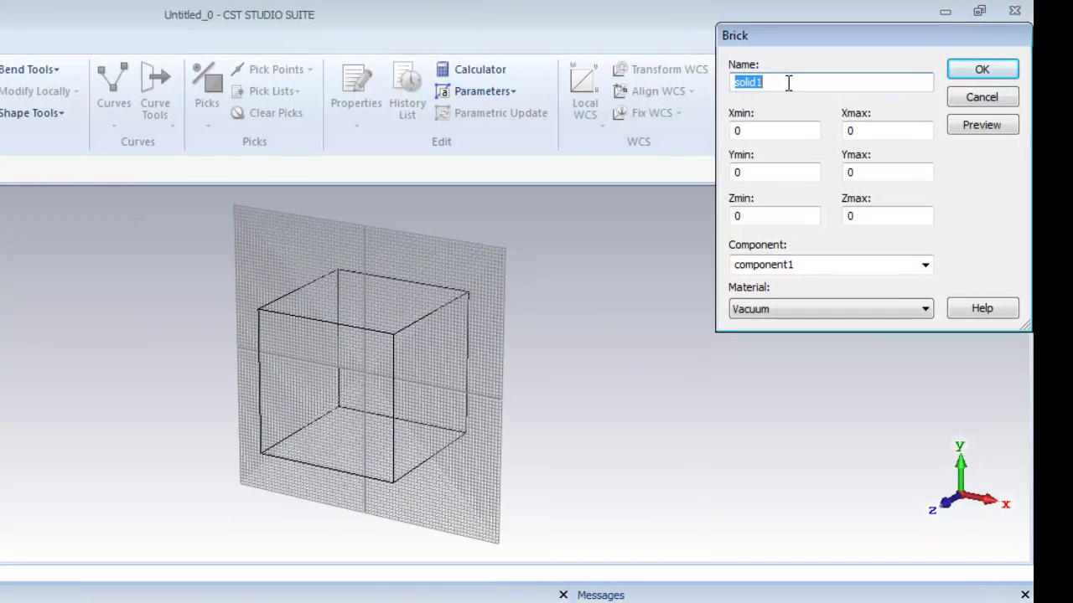
pyautogui.write('Sustrato')
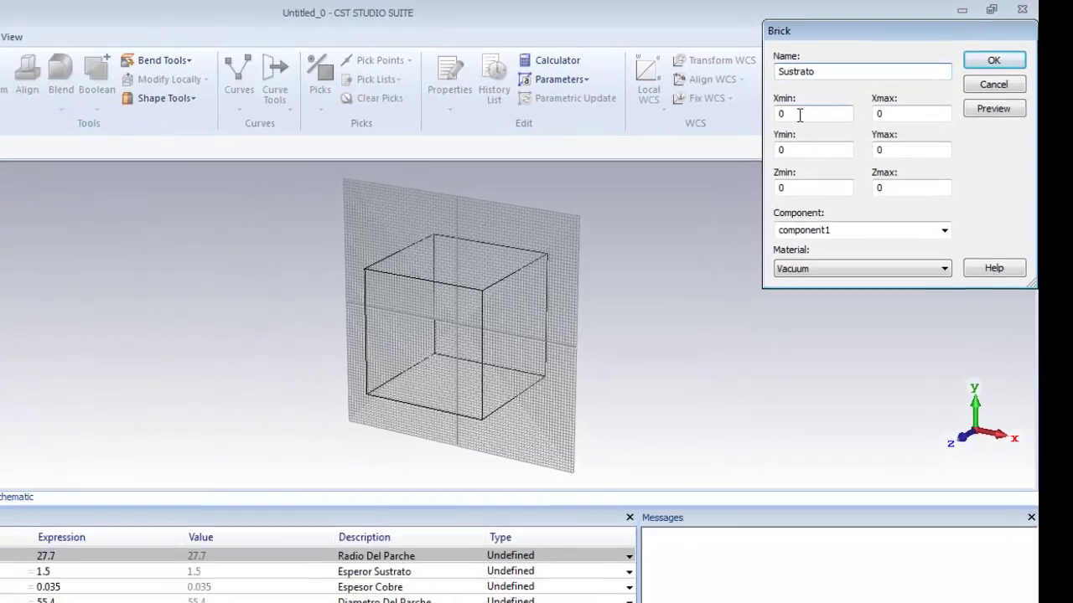
pyautogui.click(760, 130)
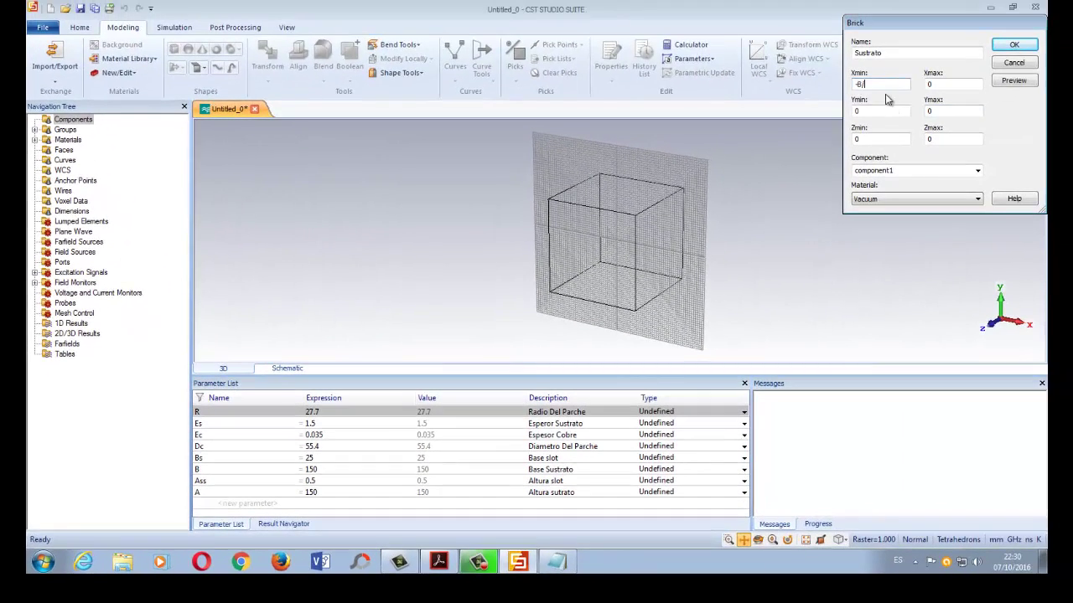
pyautogui.press('Tab')
pyautogui.doubleClick(859, 110)
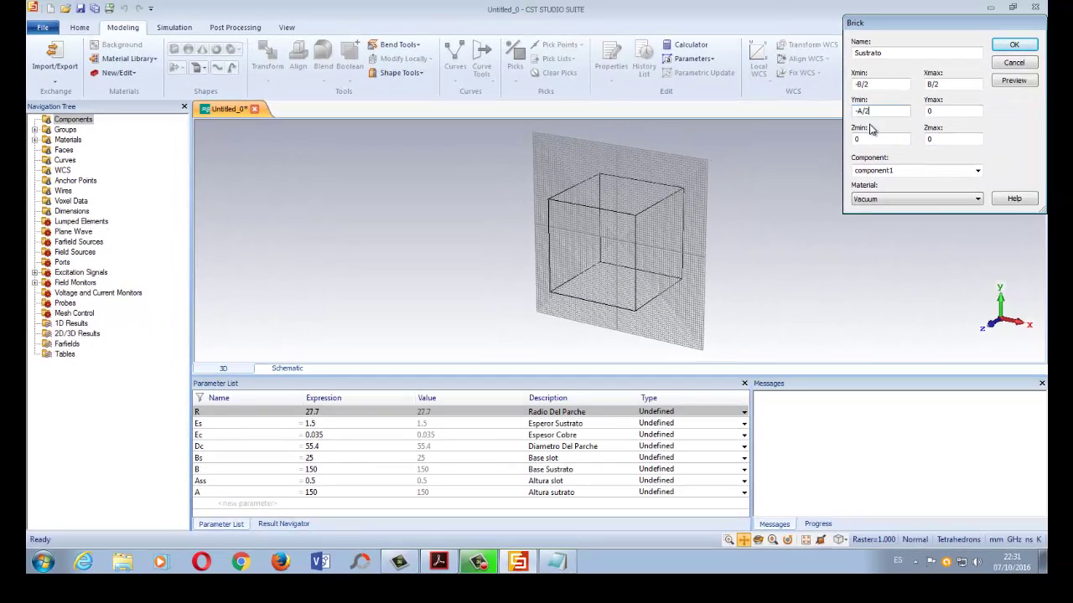
pyautogui.press('Tab')
# Check the substrate's material and relative permittivity in the Parametros notes
pyautogui.click(918, 199)
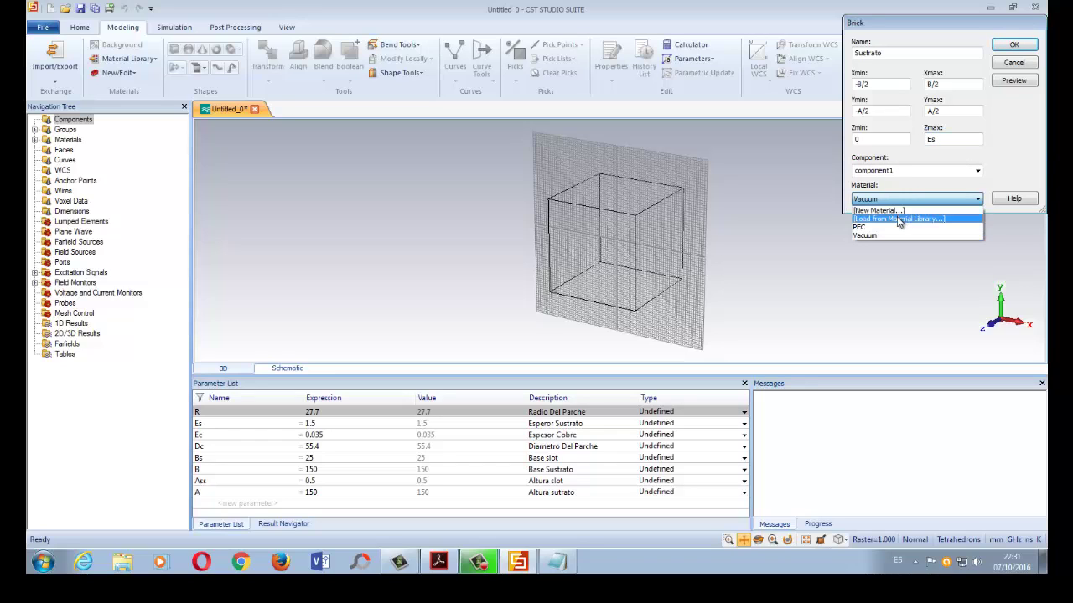
pyautogui.click(557, 561)
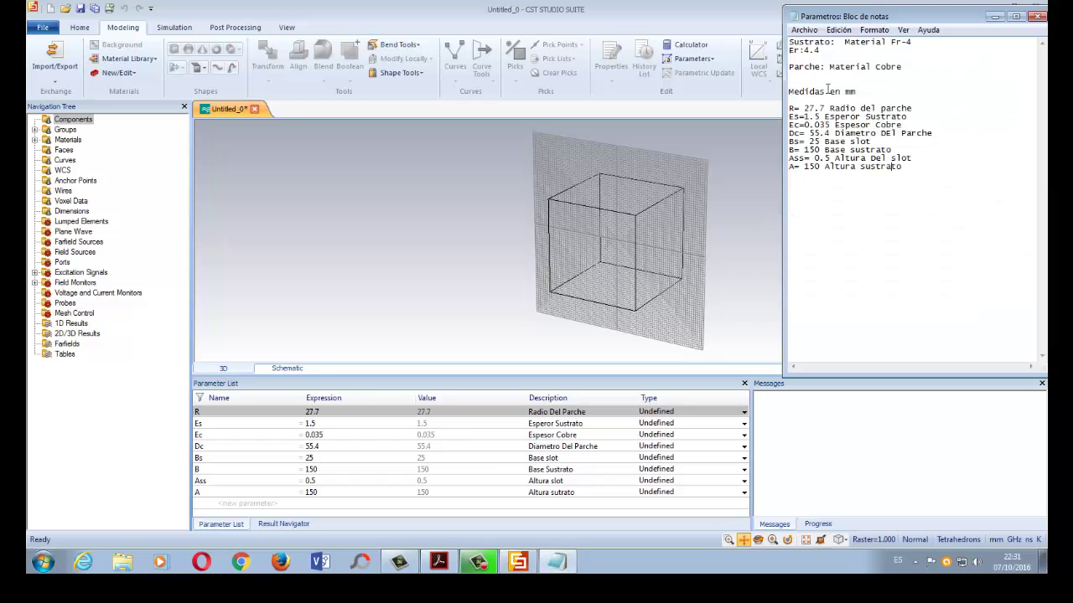
pyautogui.moveTo(901, 16); pyautogui.dragTo(450, 76)
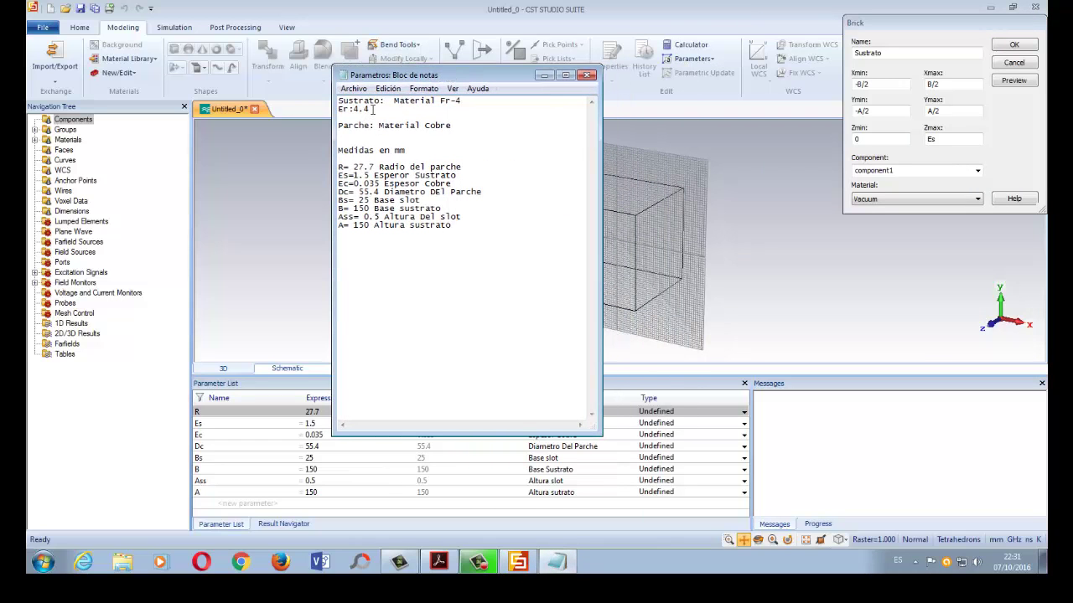
pyautogui.moveTo(382, 109); pyautogui.dragTo(338, 102)
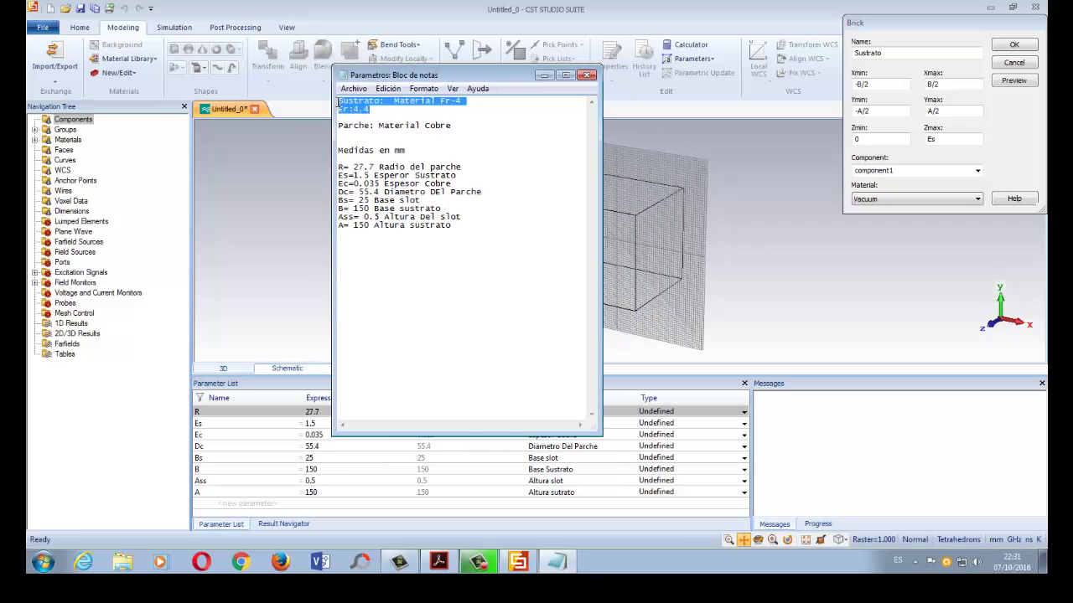
pyautogui.click(387, 109)
pyautogui.click(544, 75)
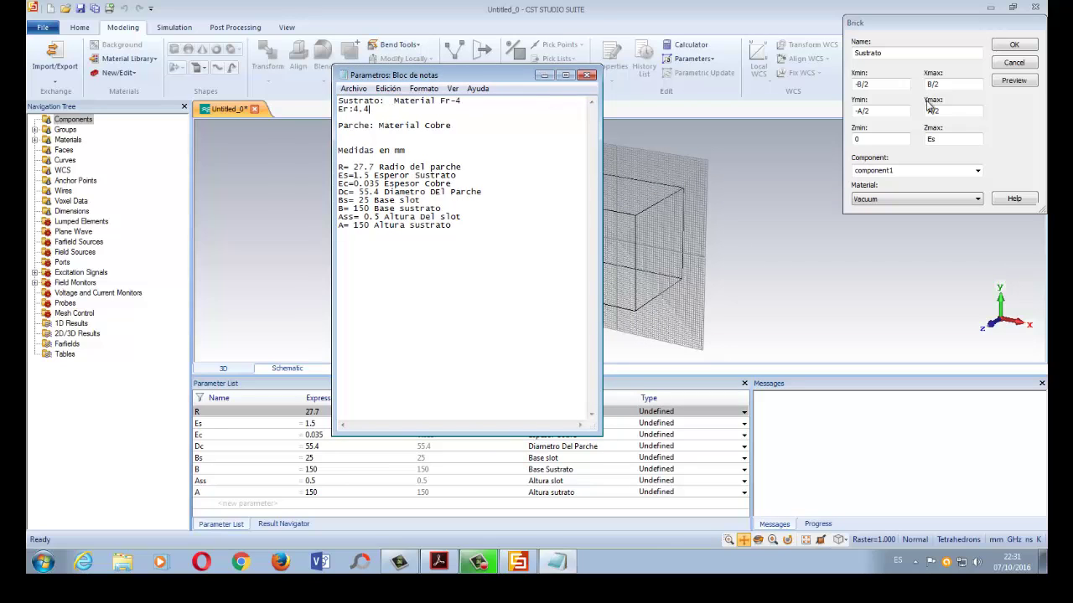
# Open the material library for the Sustrato brick and filter its materials by "FR-"
pyautogui.click(913, 199)
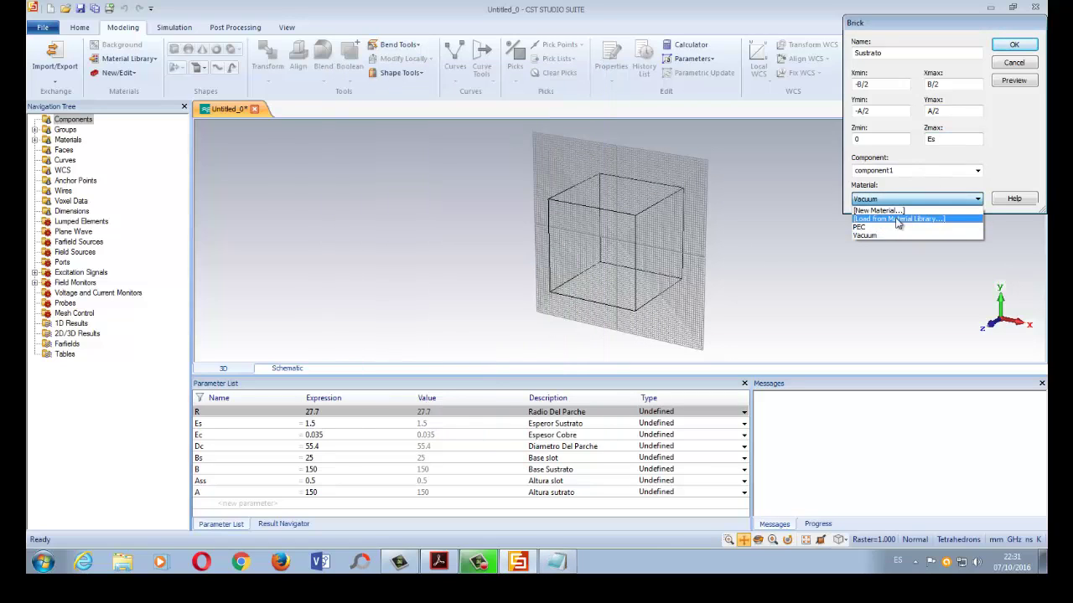
pyautogui.click(897, 220)
pyautogui.click(806, 42)
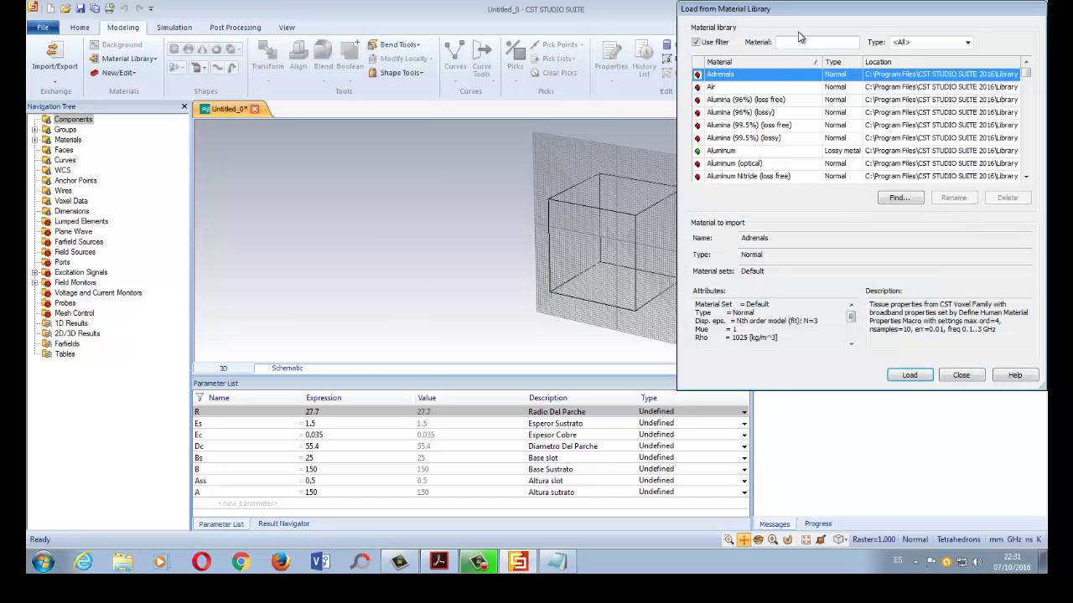
pyautogui.write('FR-')
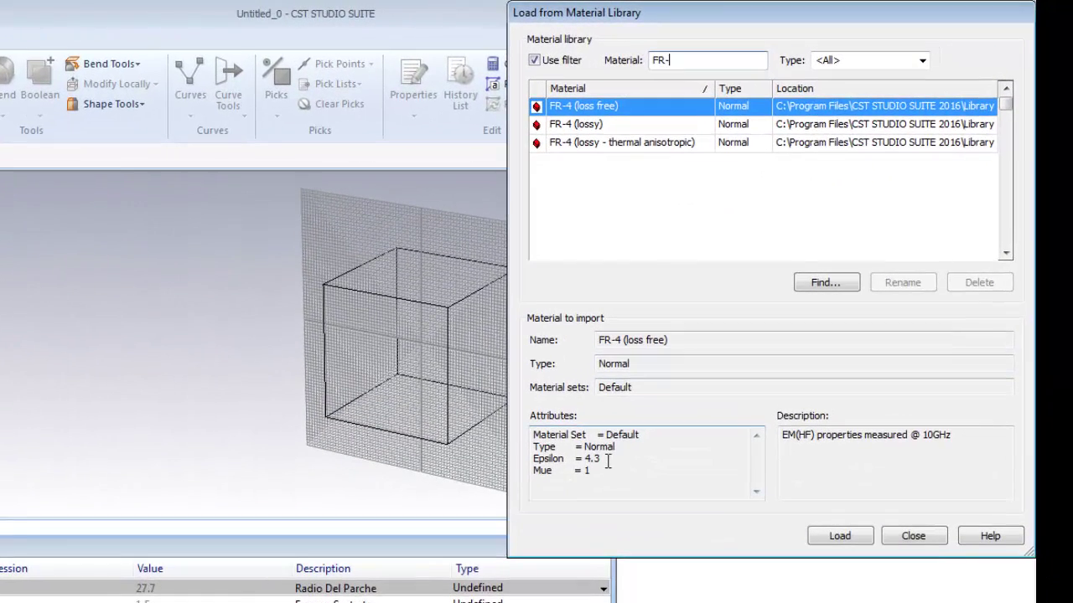
# Compare the FR-4 variants, load FR-4 (loss free) as the brick's material and create the Sustrato brick
pyautogui.moveTo(661, 408); pyautogui.dragTo(624, 407)
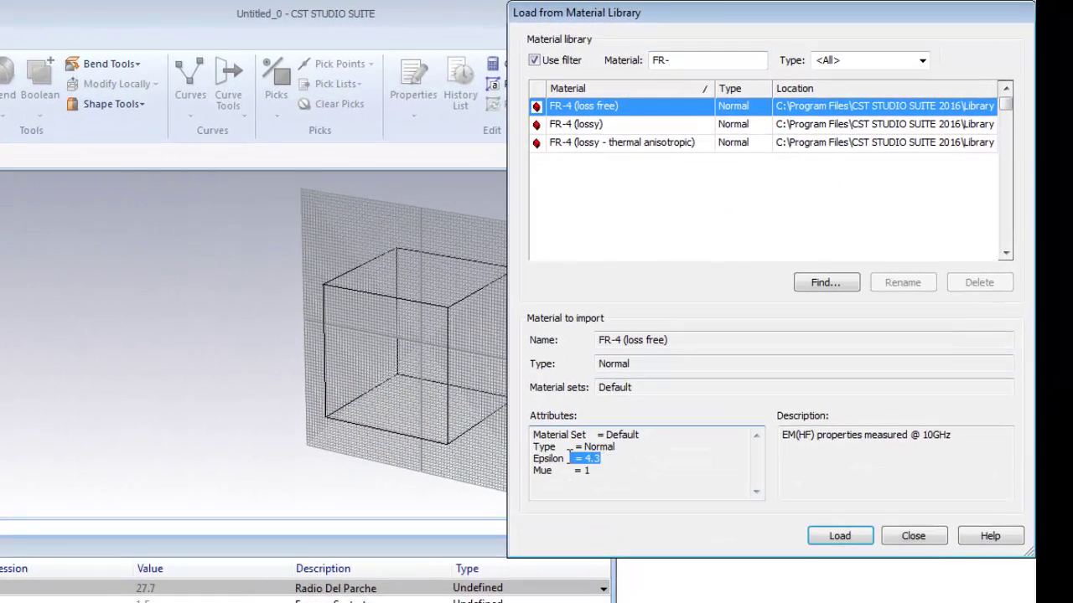
pyautogui.click(617, 132)
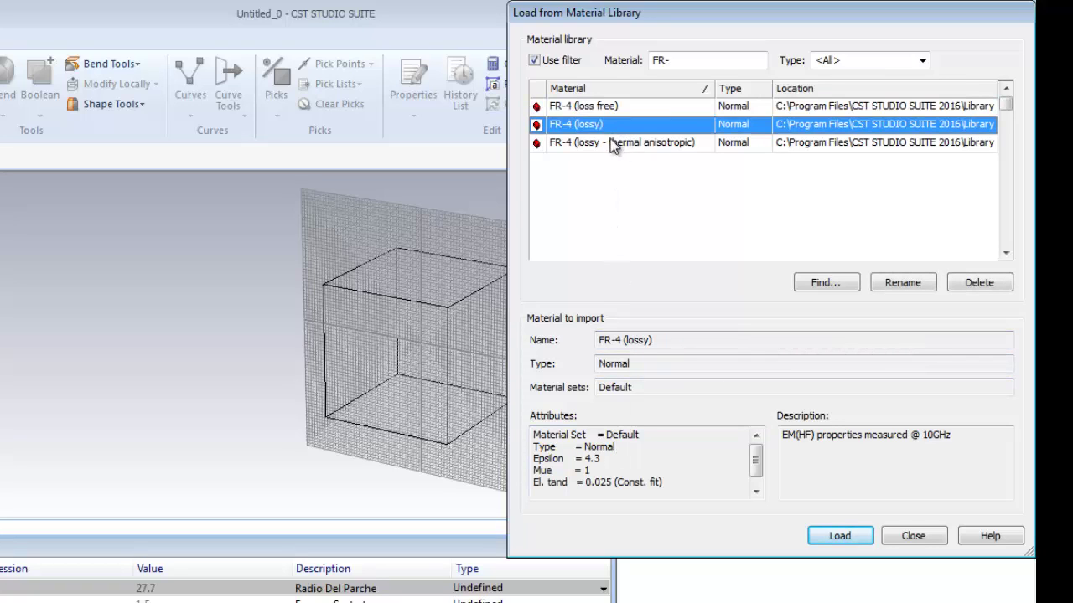
pyautogui.click(616, 144)
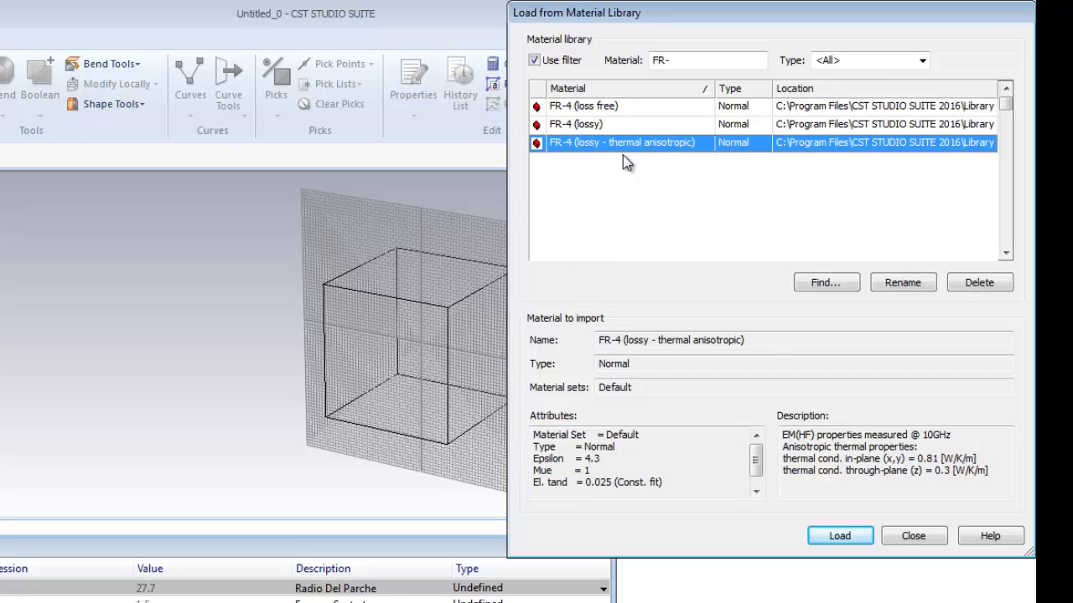
pyautogui.click(627, 107)
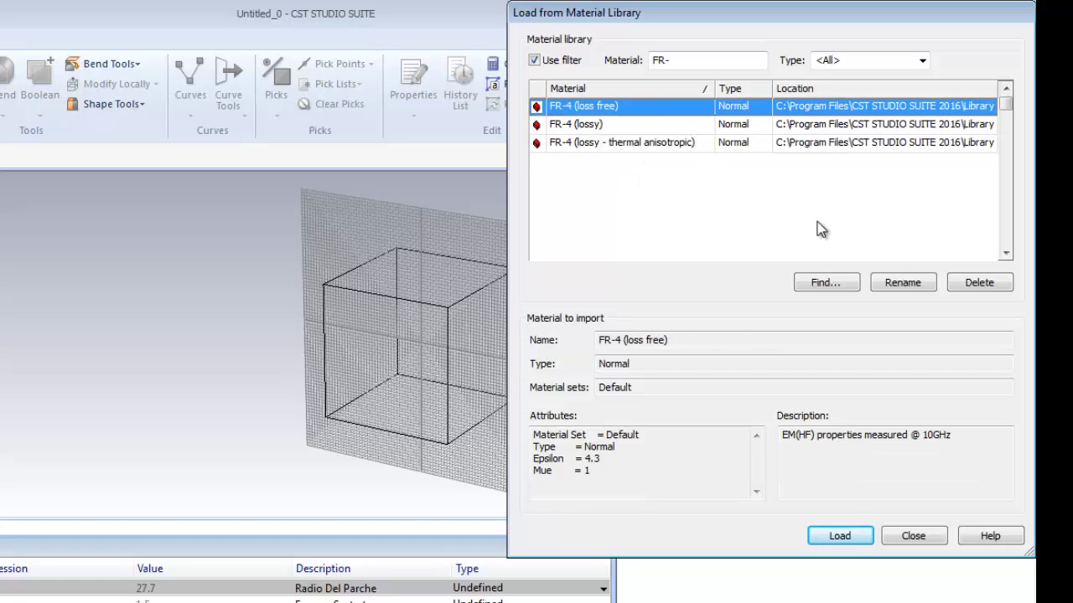
pyautogui.click(852, 540)
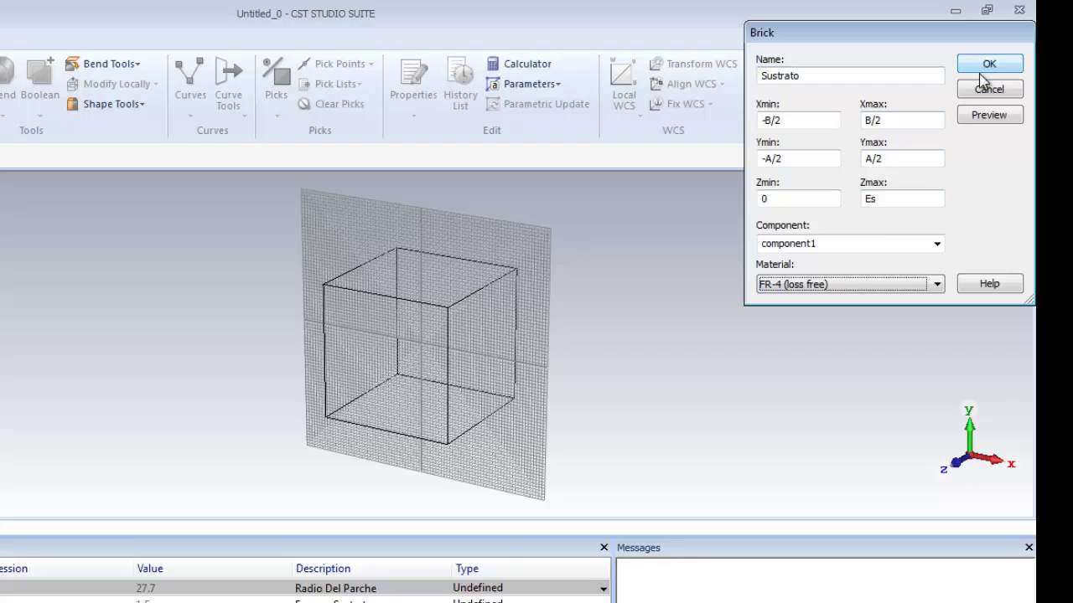
pyautogui.click(987, 67)
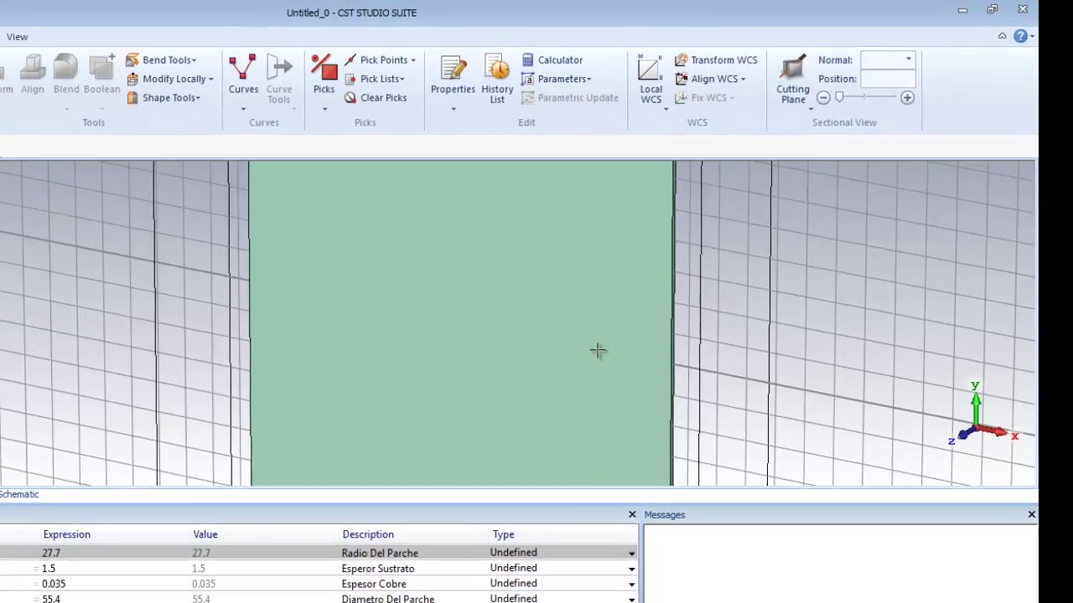
# Examine the shape and thin edges of the substrate plate in the 3D view
pyautogui.scroll(1, 567, 373)
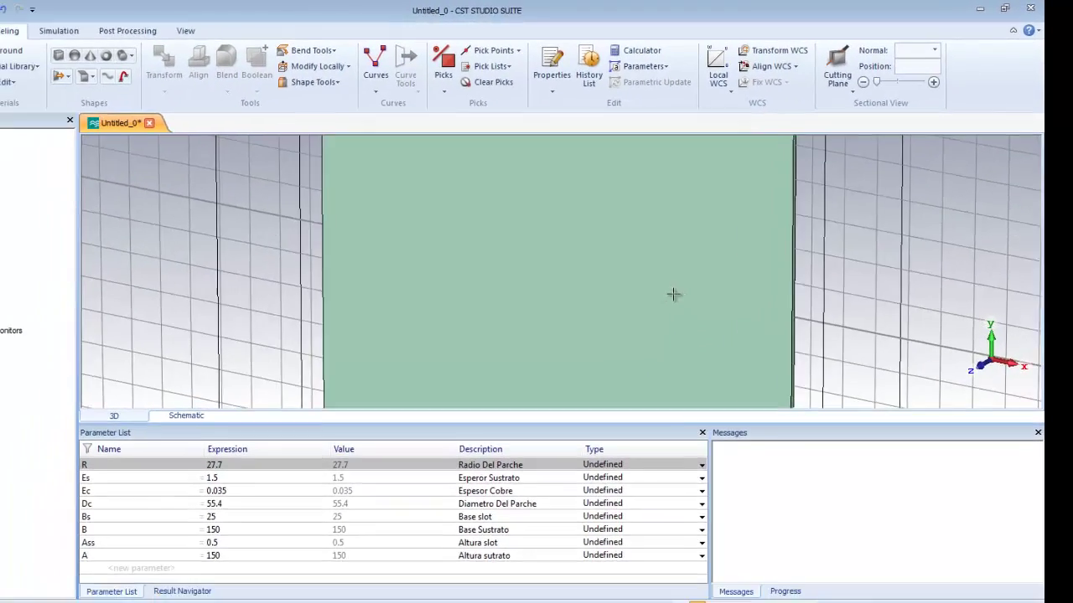
pyautogui.scroll(-2, 567, 372)
pyautogui.scroll(-2, 719, 261)
pyautogui.moveTo(749, 266); pyautogui.dragTo(692, 252)
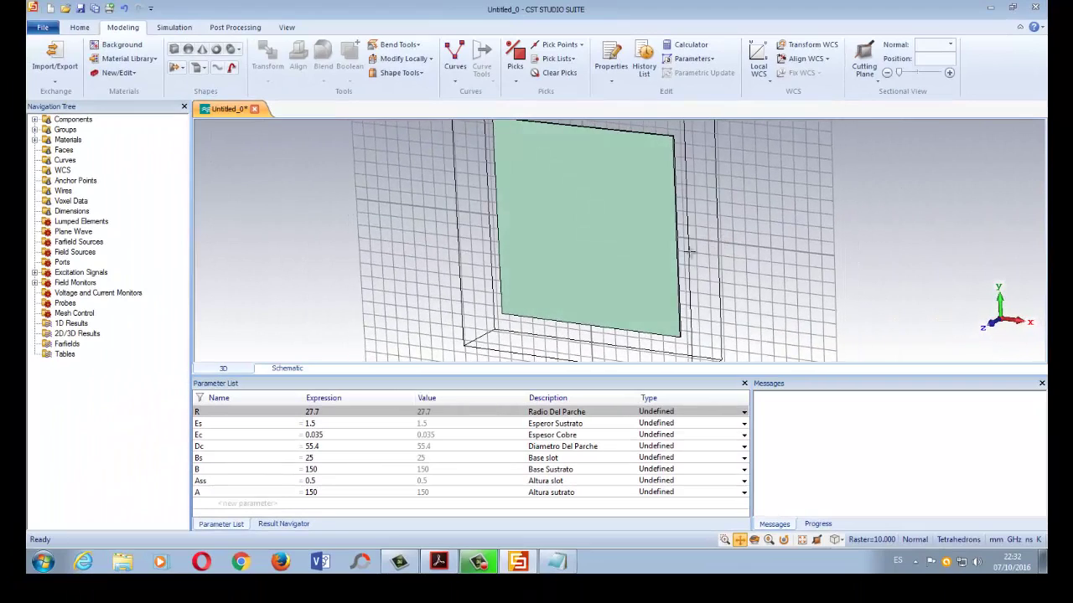
pyautogui.moveTo(597, 252); pyautogui.dragTo(618, 244)
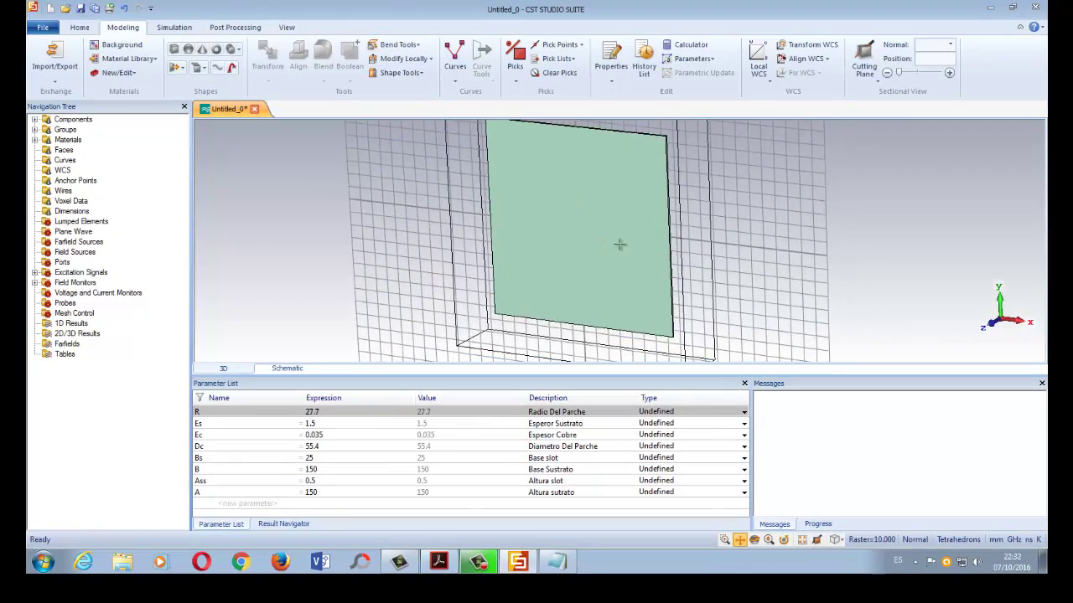
pyautogui.scroll(1, 603, 231)
pyautogui.scroll(-1, 601, 231)
pyautogui.moveTo(707, 204); pyautogui.dragTo(702, 231)
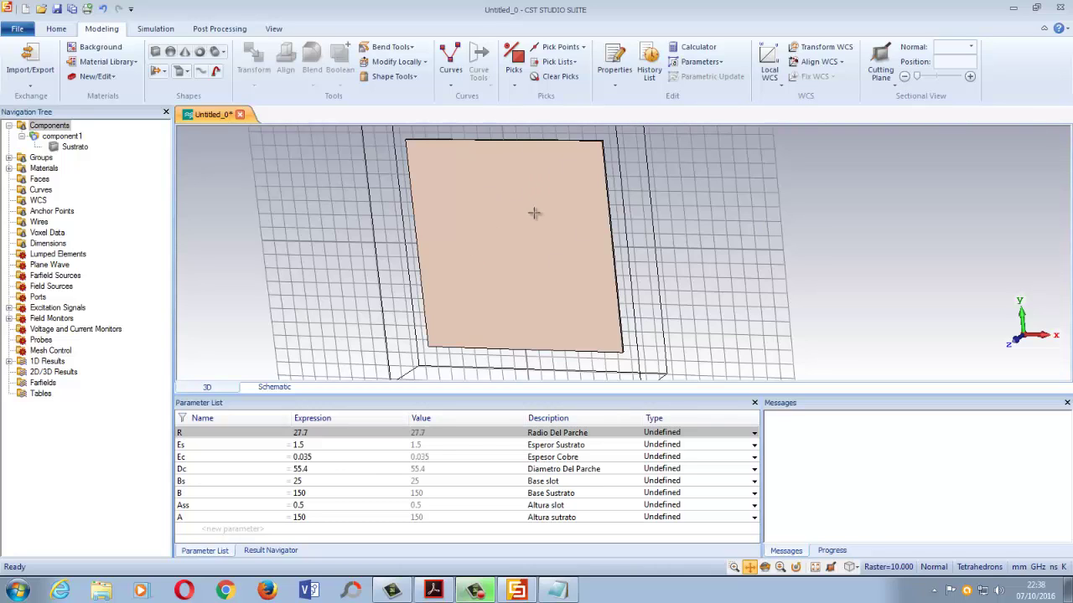
# Pick the substrate's front face and align the local WCS with it
pyautogui.click(515, 57)
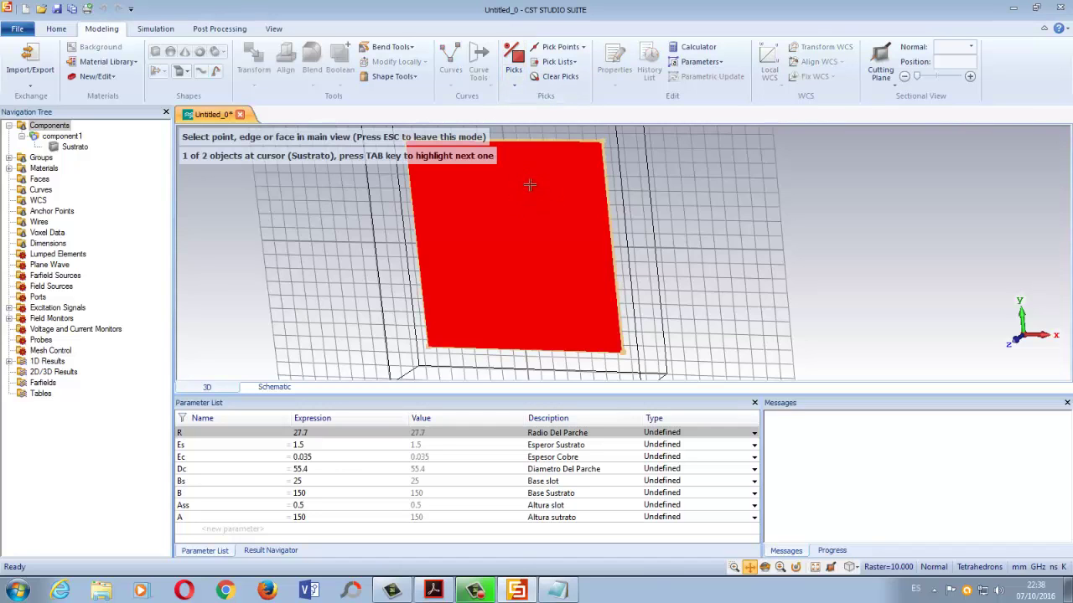
pyautogui.click(525, 185)
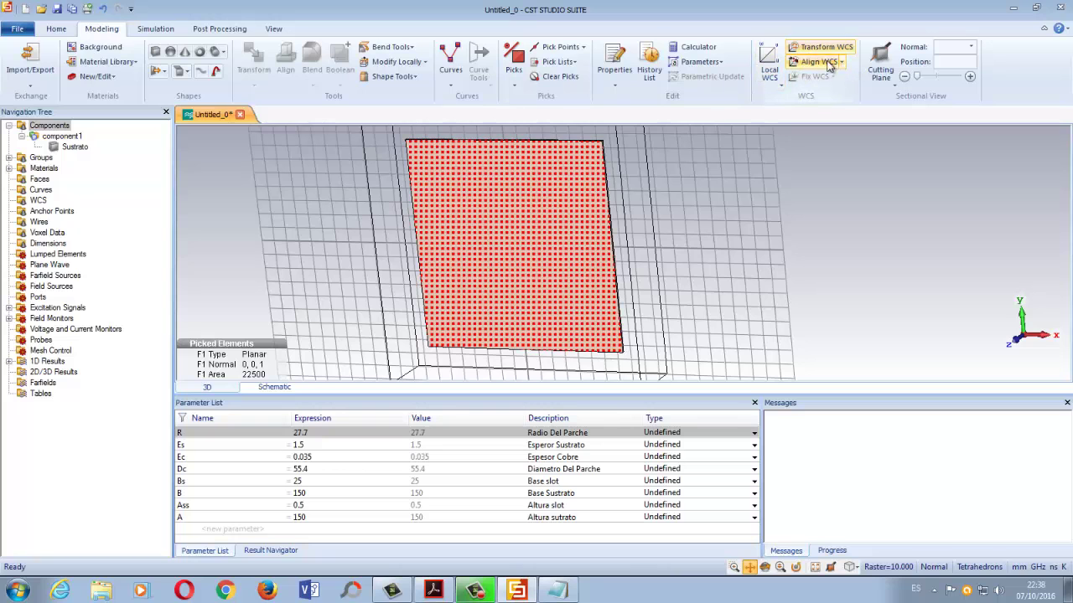
pyautogui.click(813, 64)
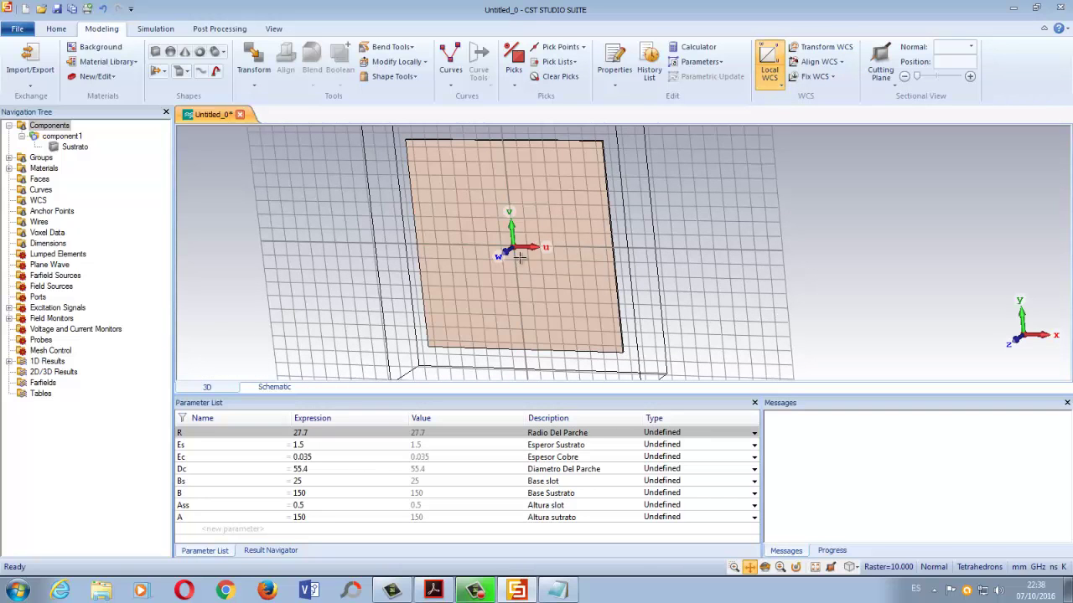
# Examine the local WCS origin on the substrate's surface from the side and the front
pyautogui.keyDown('ctrl'); pyautogui.moveTo(581, 269); pyautogui.dragTo(416, 290); pyautogui.keyUp('ctrl')
pyautogui.scroll(4, 536, 260)
pyautogui.scroll(3, 597, 268)
pyautogui.keyDown('ctrl'); pyautogui.moveTo(597, 269); pyautogui.dragTo(545, 276); pyautogui.keyUp('ctrl')
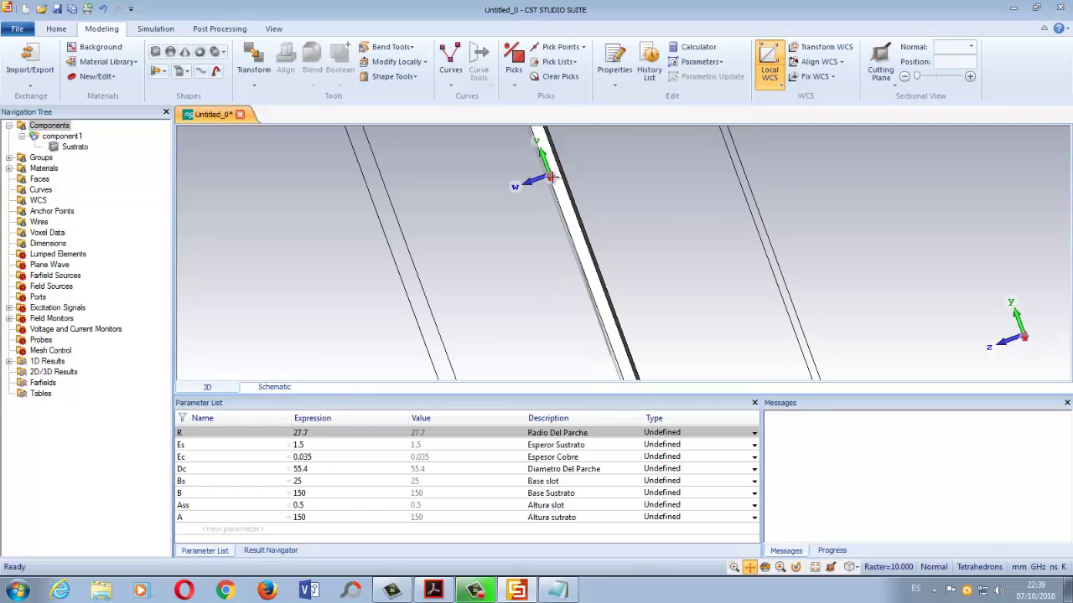
pyautogui.moveTo(552, 212)
pyautogui.keyDown('ctrl'); pyautogui.mouseDown()
pyautogui.moveTo(678, 207)
pyautogui.moveTo(613, 210)
pyautogui.moveTo(668, 248)
pyautogui.mouseUp(); pyautogui.keyUp('ctrl')
pyautogui.scroll(-5, 610, 214)
pyautogui.moveTo(669, 248)
pyautogui.keyDown('ctrl'); pyautogui.mouseDown()
pyautogui.moveTo(681, 276)
pyautogui.moveTo(742, 210)
pyautogui.moveTo(783, 193)
pyautogui.mouseUp(); pyautogui.keyUp('ctrl')
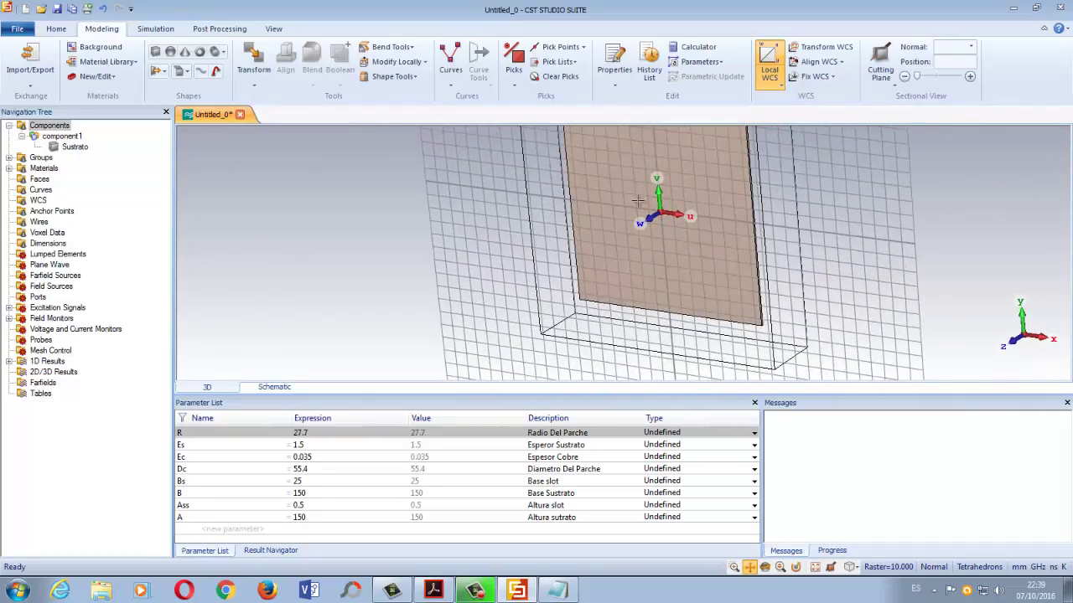
pyautogui.moveTo(639, 201); pyautogui.dragTo(604, 246)
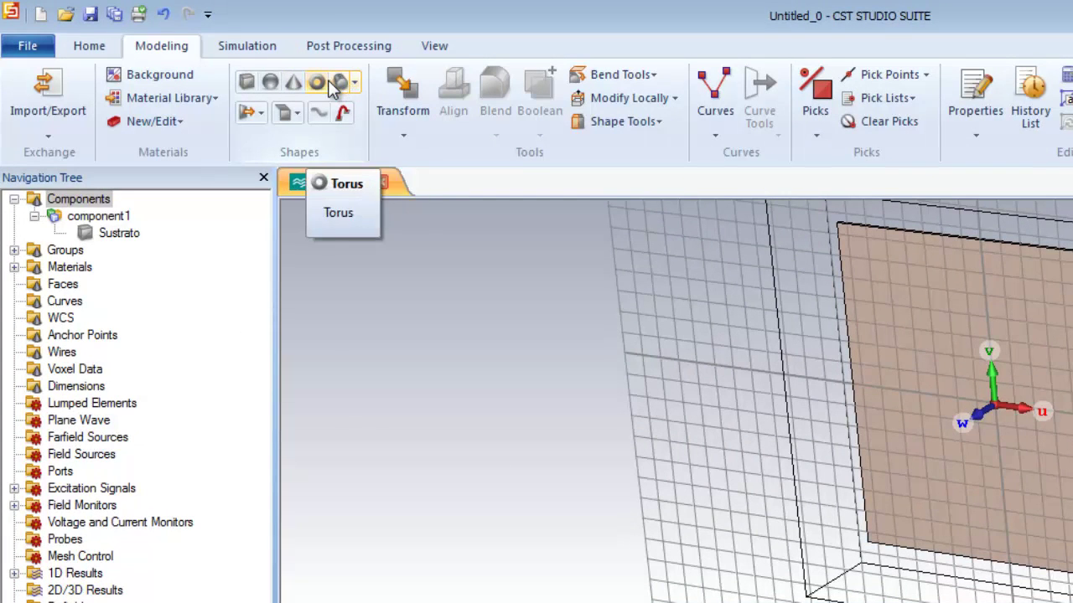
# Create a cylinder named Parche along W with outer radius R, inner radius 0.0, centre 0,0, Wmin Ec and Wmax 0
pyautogui.click(339, 83)
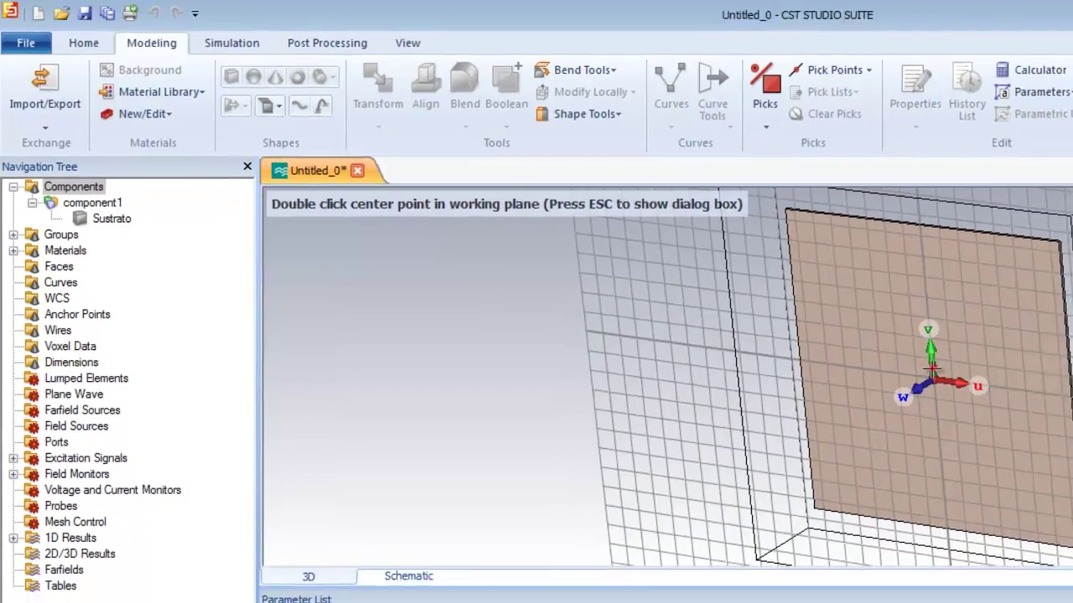
pyautogui.press('Escape')
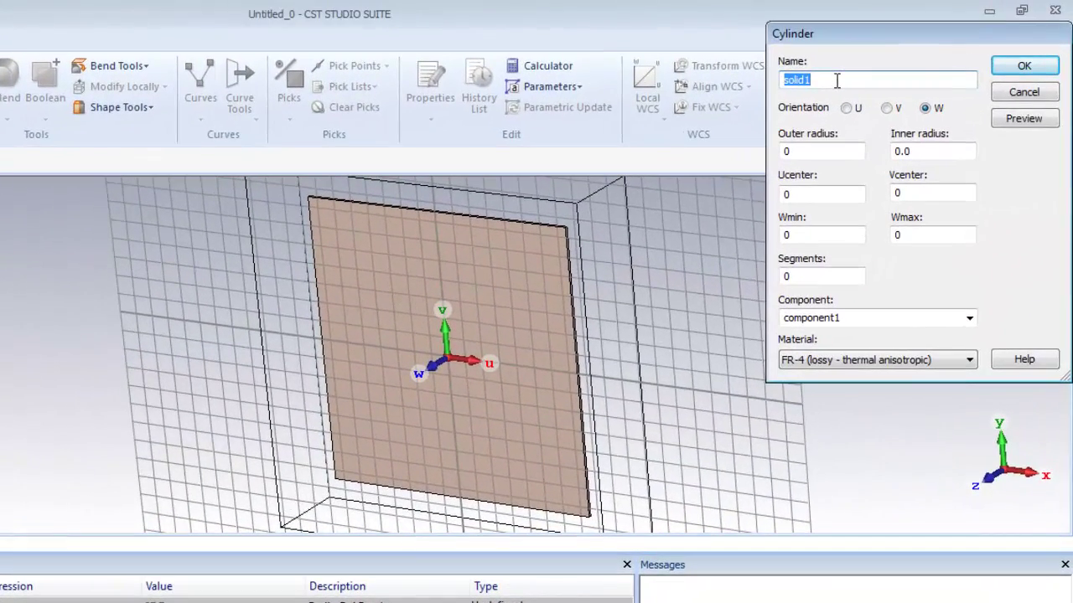
pyautogui.write('Parche')
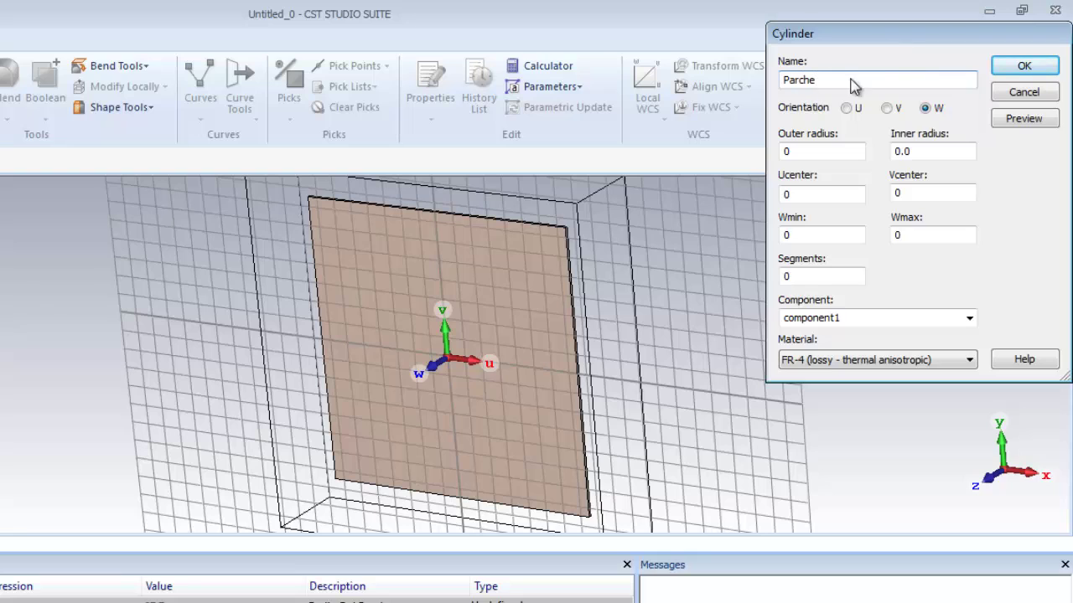
pyautogui.doubleClick(828, 146)
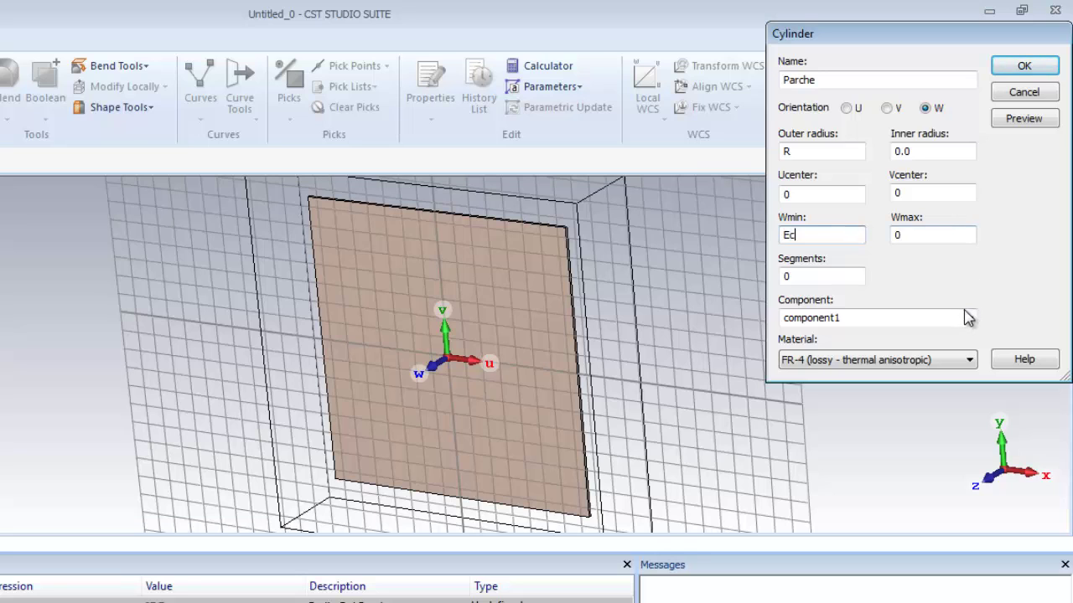
pyautogui.click(1020, 120)
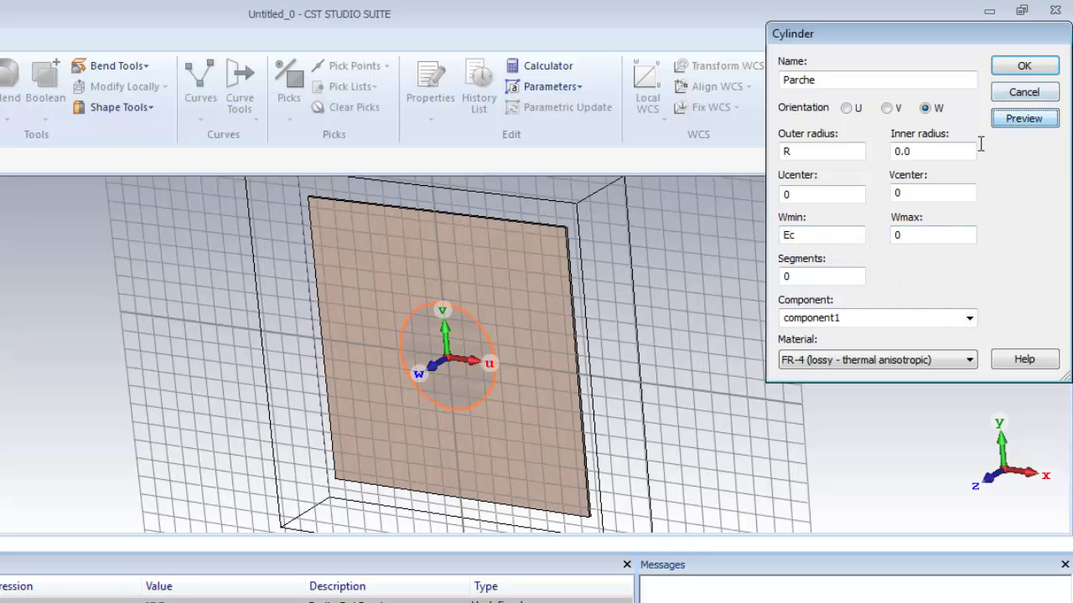
pyautogui.click(1034, 70)
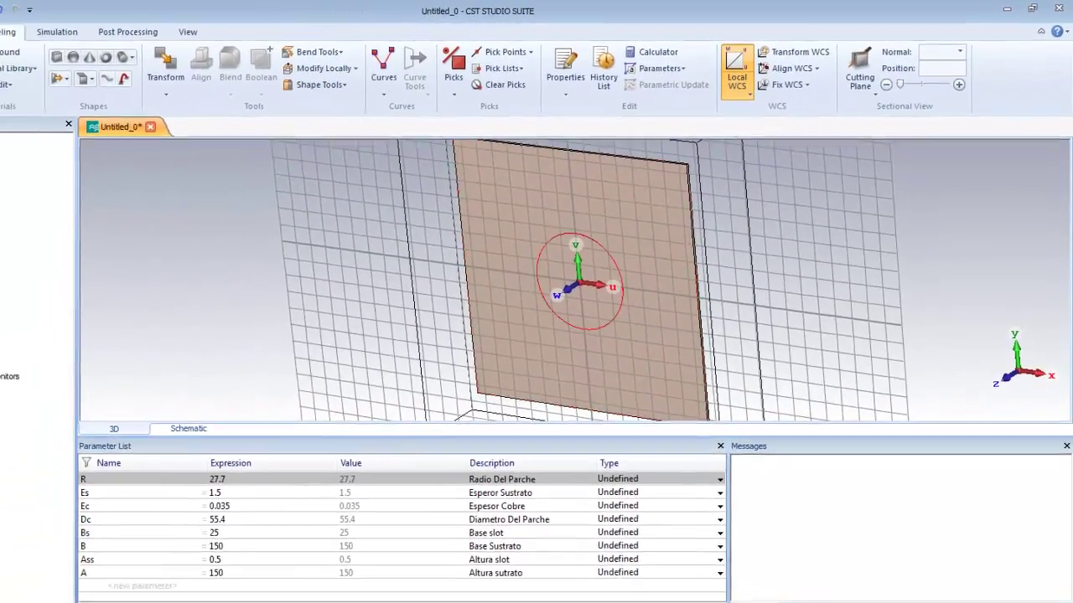
# Start changing the material of the Parche solid and open the material library to load a new one
pyautogui.doubleClick(50, 152)
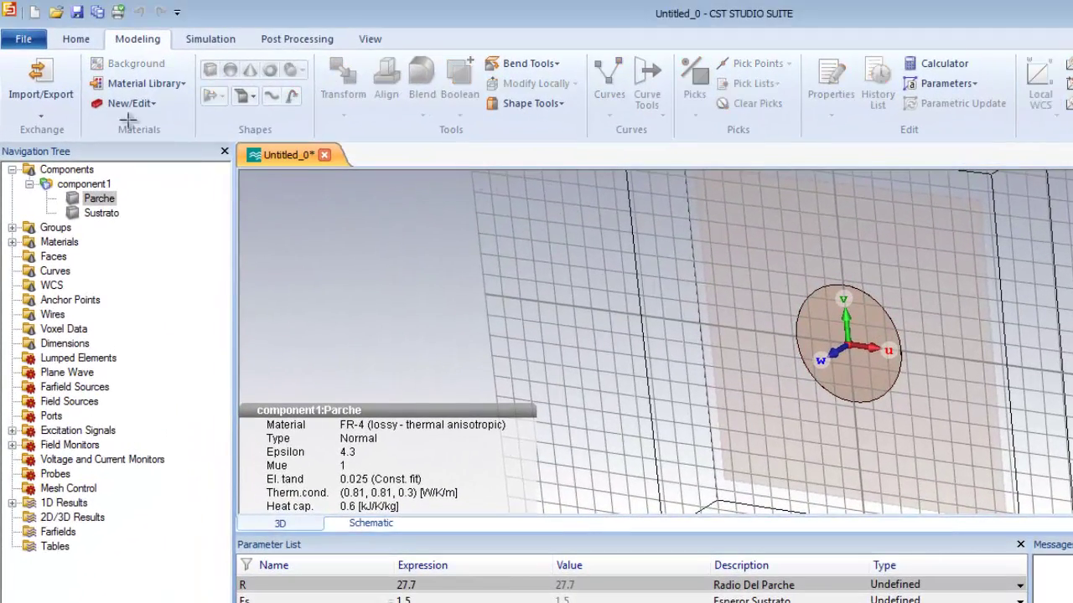
pyautogui.rightClick(72, 196)
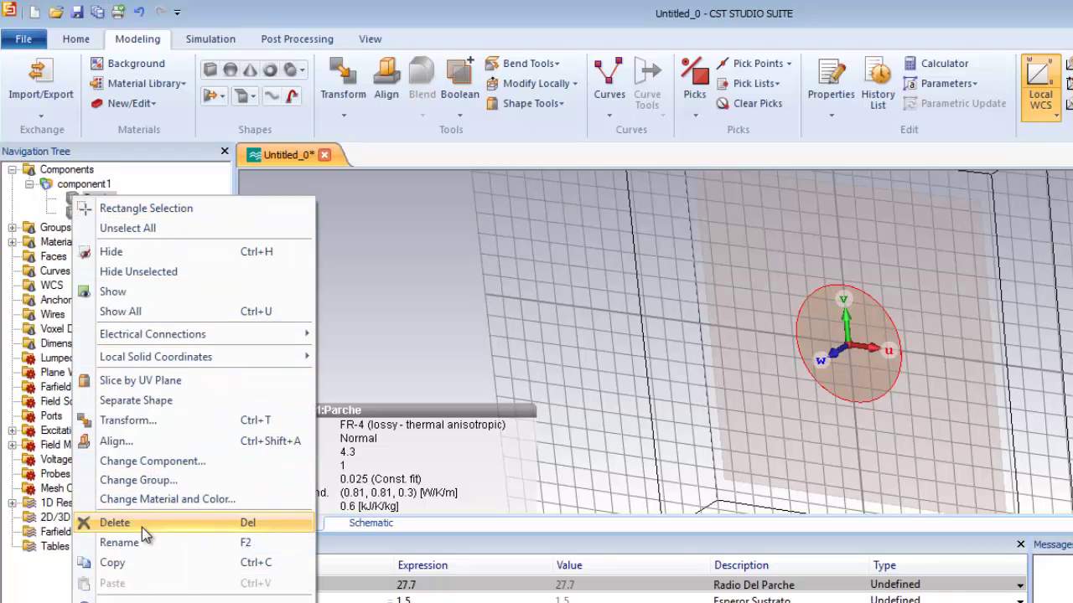
pyautogui.click(150, 500)
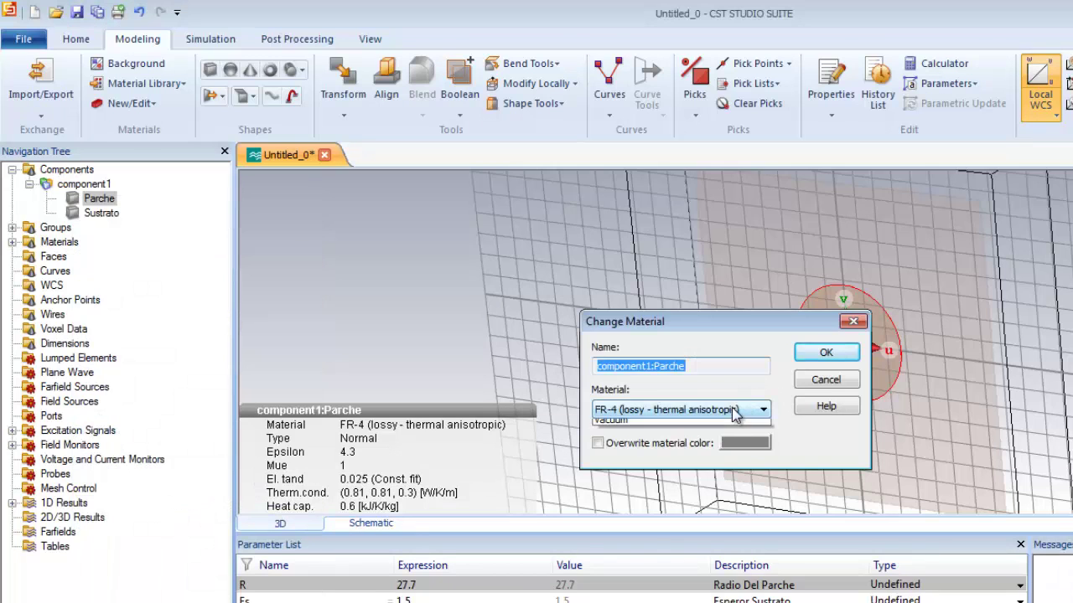
pyautogui.click(734, 410)
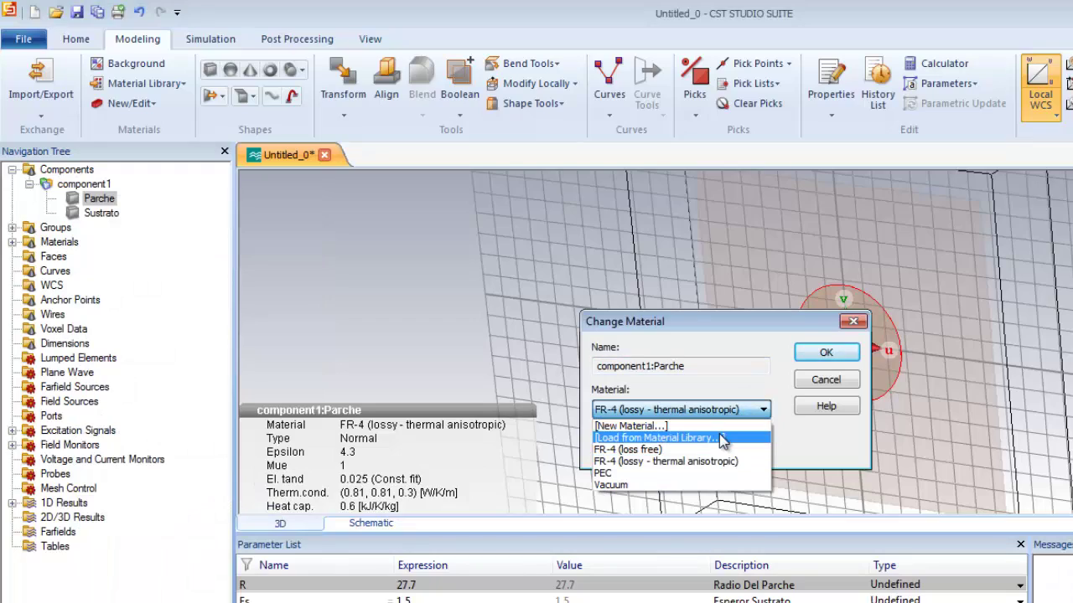
pyautogui.click(728, 437)
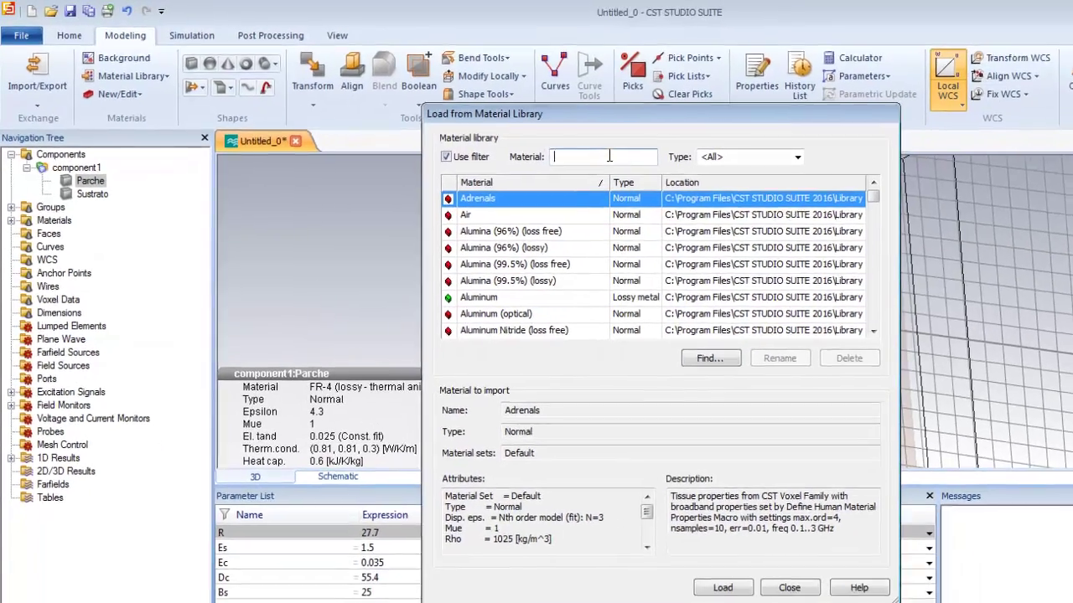
# Filter the material library for "Copp", load Copper (annealed) and assign it to the Parche solid
pyautogui.write('Cobr')
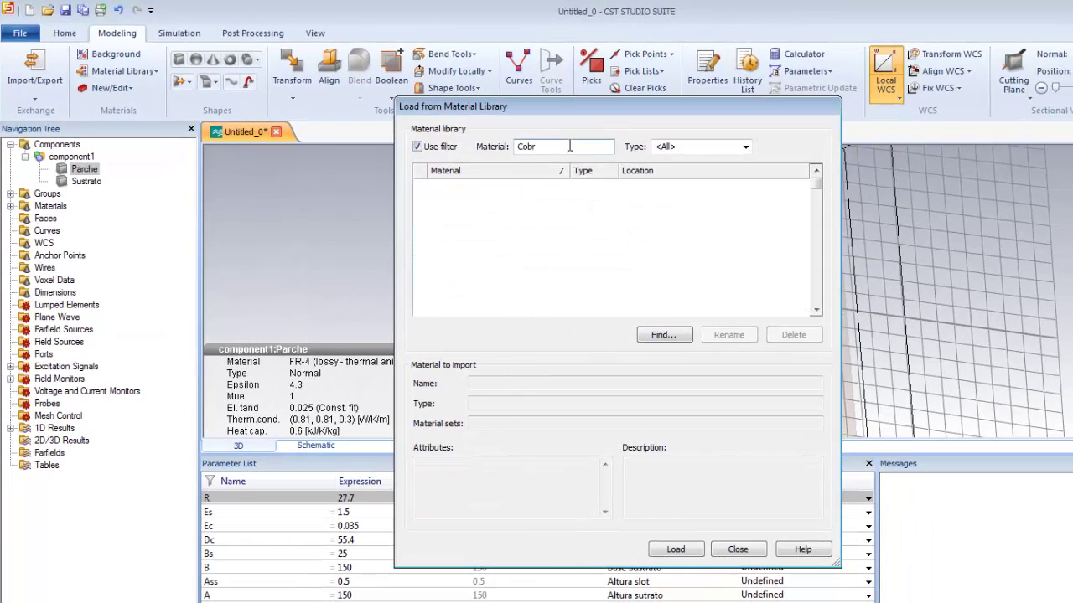
pyautogui.write('e')
pyautogui.press('BackSpace')
pyautogui.press('BackSpace')
pyautogui.press('BackSpace')
pyautogui.write('pp')
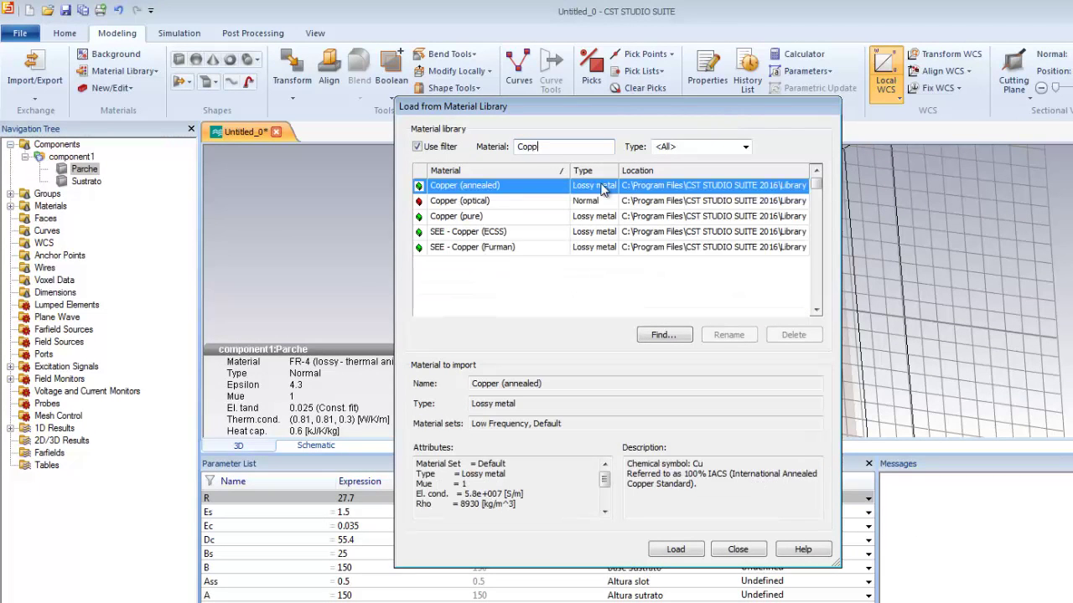
pyautogui.click(501, 185)
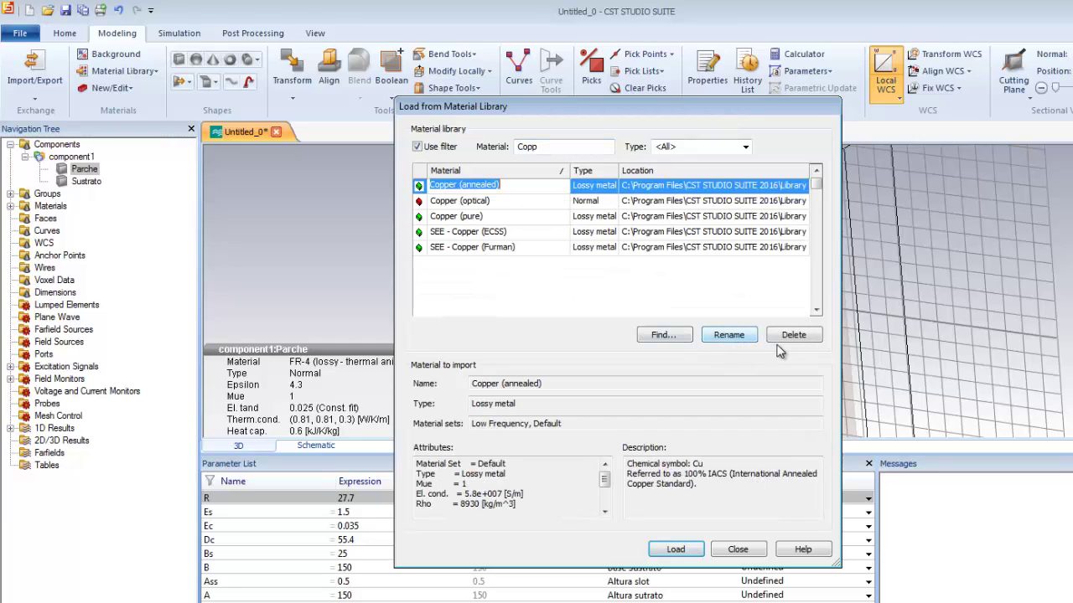
pyautogui.click(691, 552)
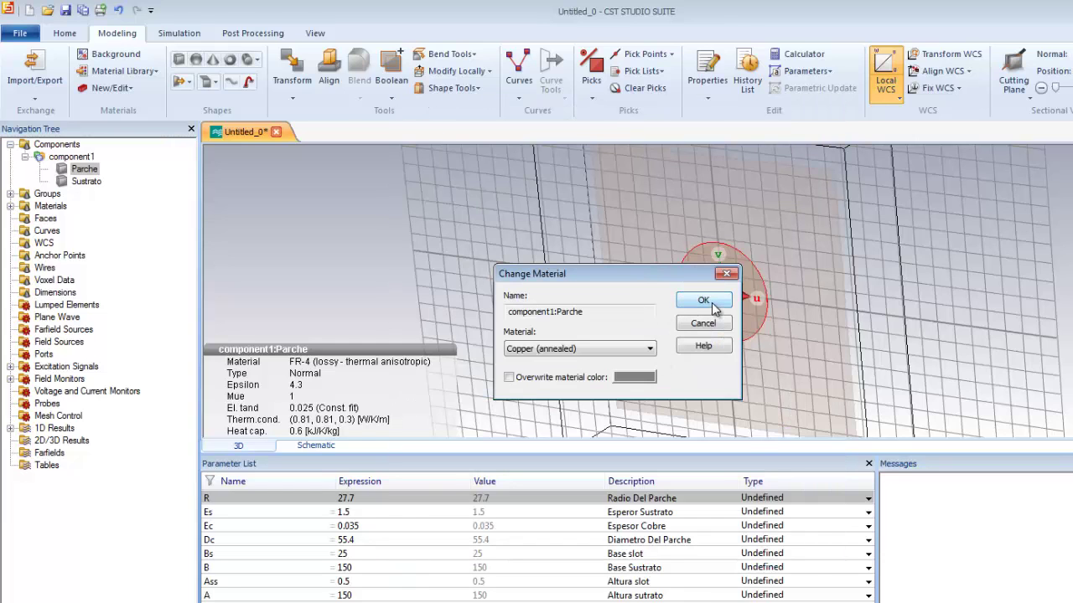
pyautogui.click(704, 300)
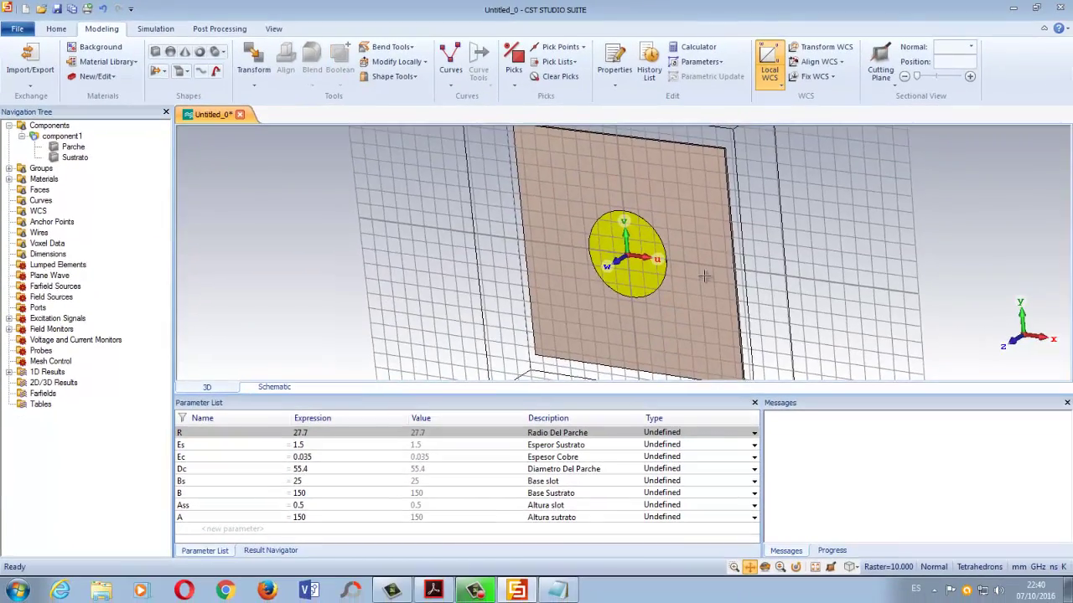
# Examine the copper patch's thin edge and its placement on the substrate in the 3D view
pyautogui.scroll(6, 671, 270)
pyautogui.scroll(-2, 620, 262)
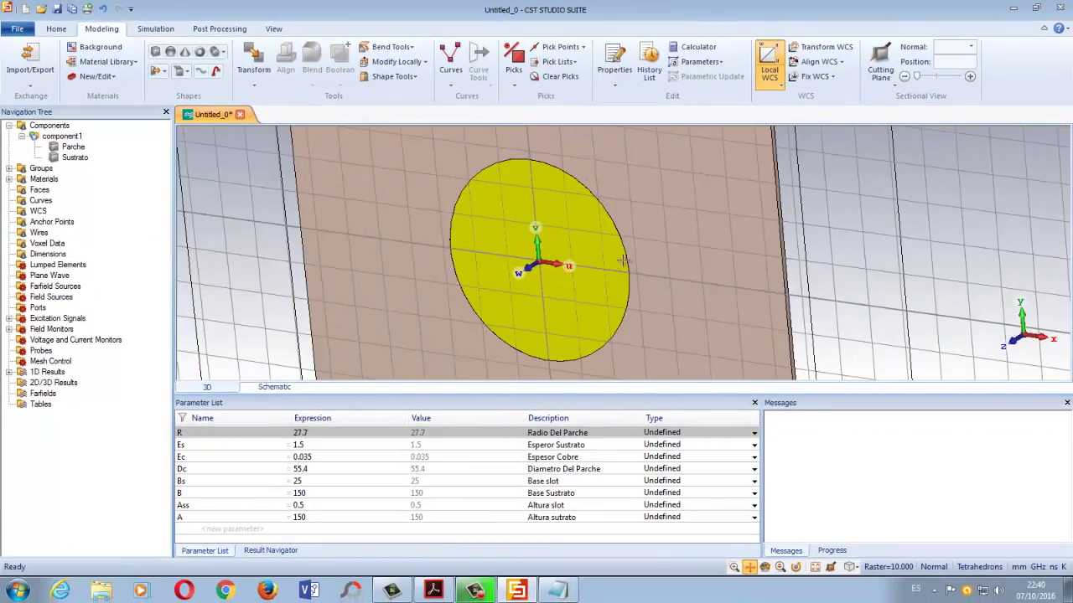
pyautogui.moveTo(670, 305); pyautogui.dragTo(635, 279)
pyautogui.scroll(8, 637, 281)
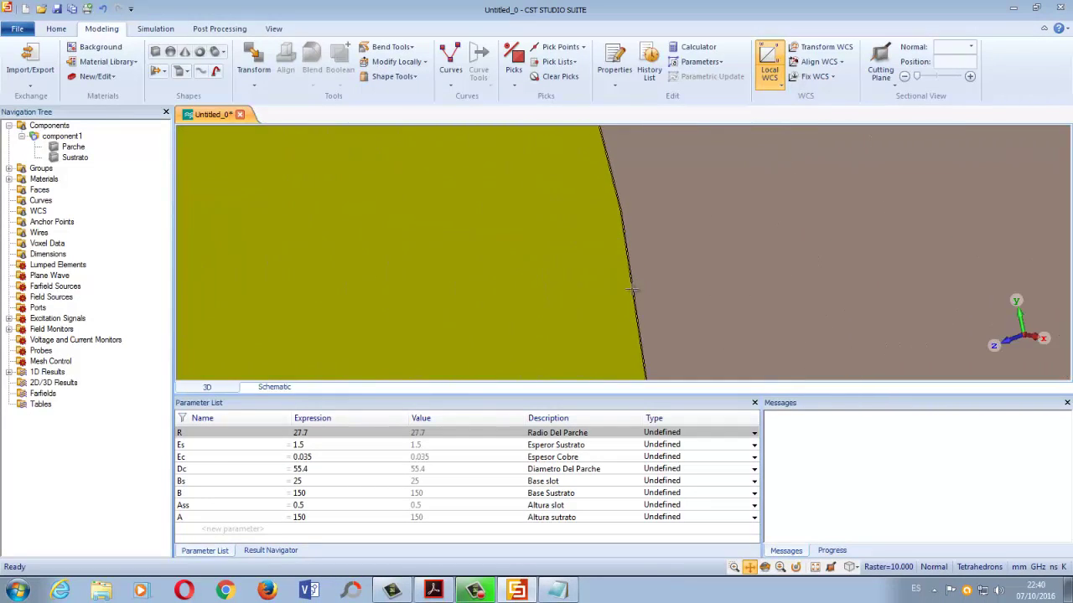
pyautogui.scroll(-8, 645, 282)
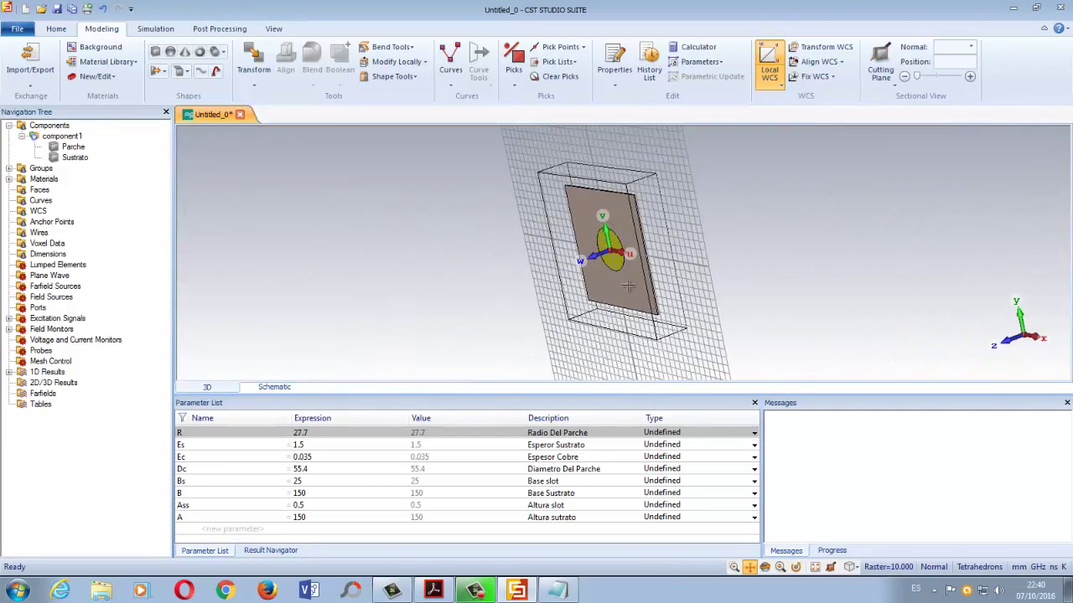
pyautogui.moveTo(659, 283); pyautogui.dragTo(646, 266)
pyautogui.scroll(5, 646, 266)
pyautogui.scroll(-5, 679, 288)
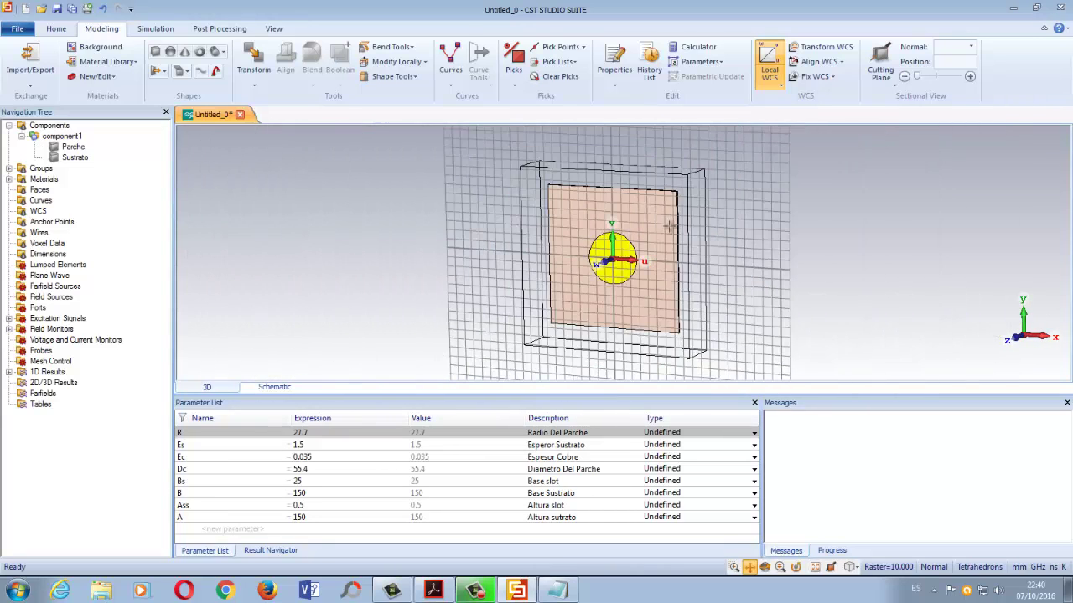
# Check the slot, patch and substrate dimensions in the antenna PDF in Adobe Acrobat Reader and return to CST Studio Suite
pyautogui.click(434, 590)
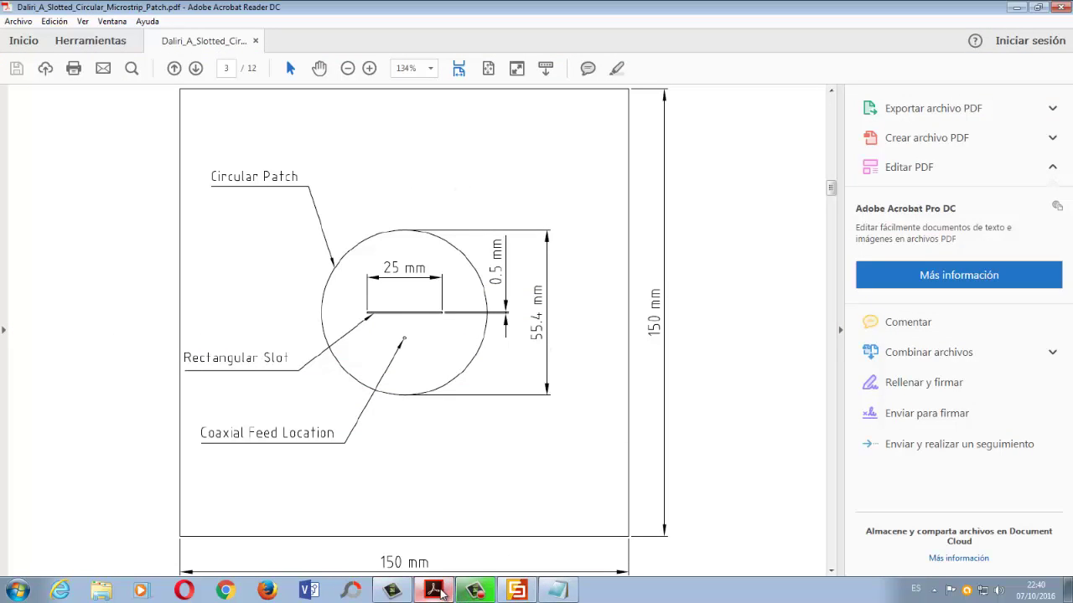
pyautogui.moveTo(442, 592)
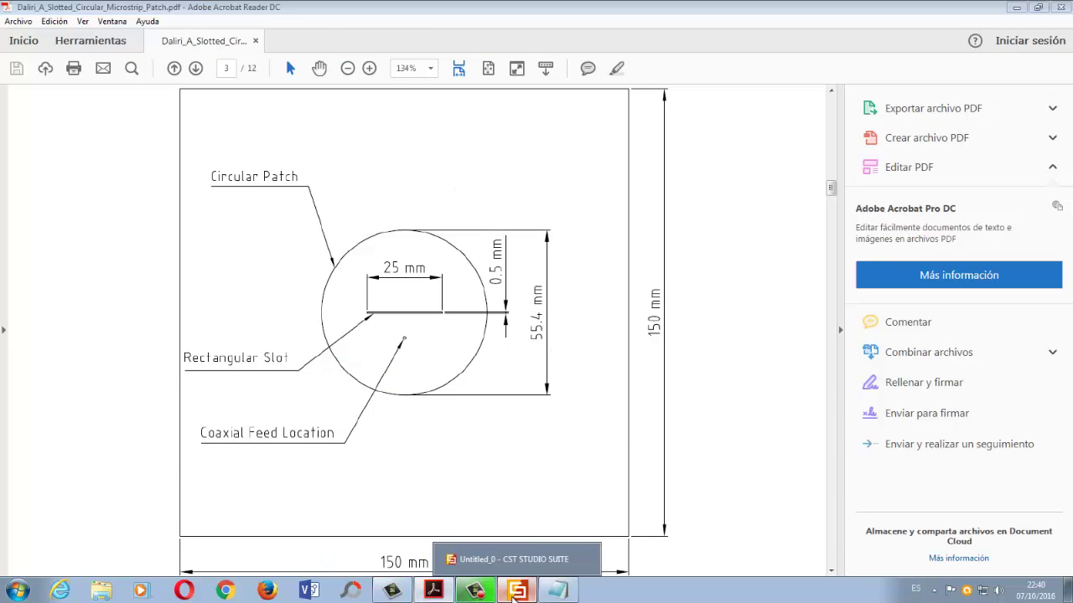
pyautogui.click(475, 591)
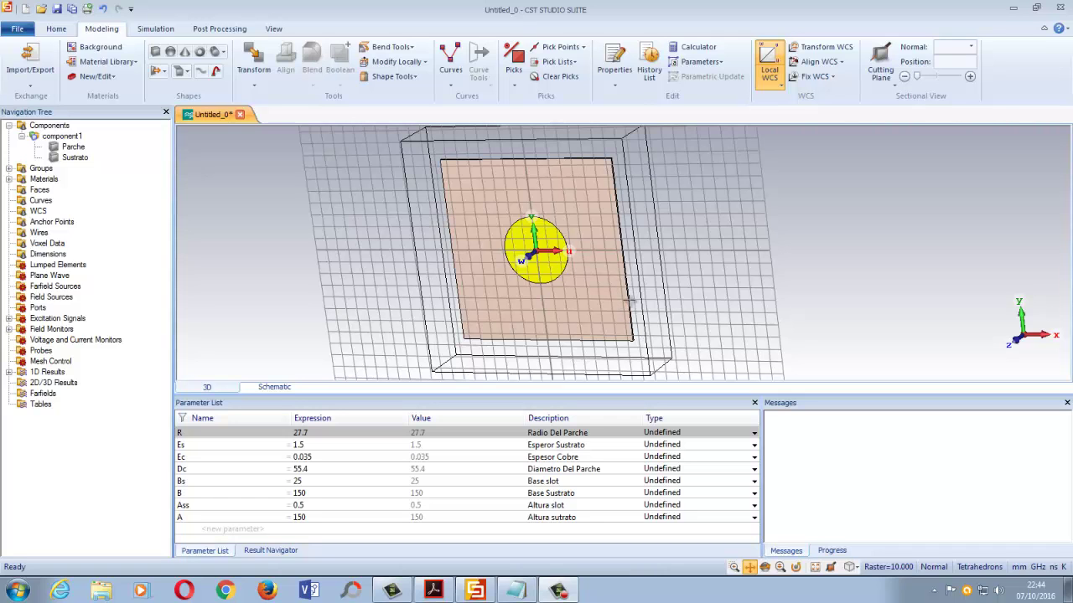
# Move the local WCS by a DW offset of -Es to the back side of the substrate
pyautogui.moveTo(589, 286)
pyautogui.mouseDown()
pyautogui.moveTo(570, 311)
pyautogui.moveTo(472, 330)
pyautogui.moveTo(560, 302)
pyautogui.moveTo(569, 266)
pyautogui.moveTo(508, 283)
pyautogui.moveTo(536, 264)
pyautogui.moveTo(529, 241)
pyautogui.moveTo(503, 237)
pyautogui.moveTo(542, 233)
pyautogui.moveTo(516, 236)
pyautogui.moveTo(539, 205)
pyautogui.mouseUp()
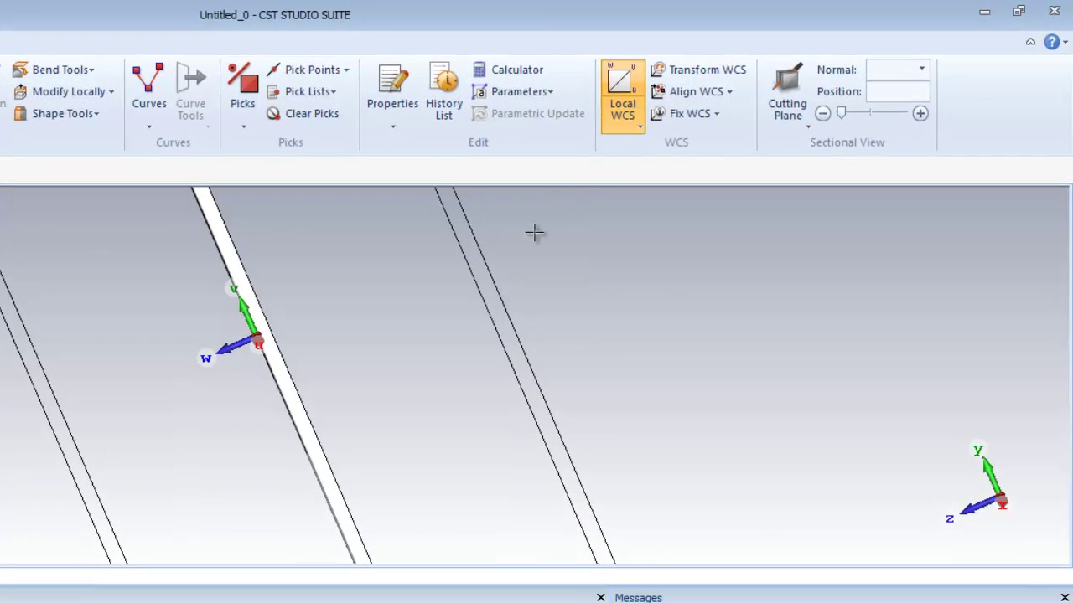
pyautogui.click(703, 72)
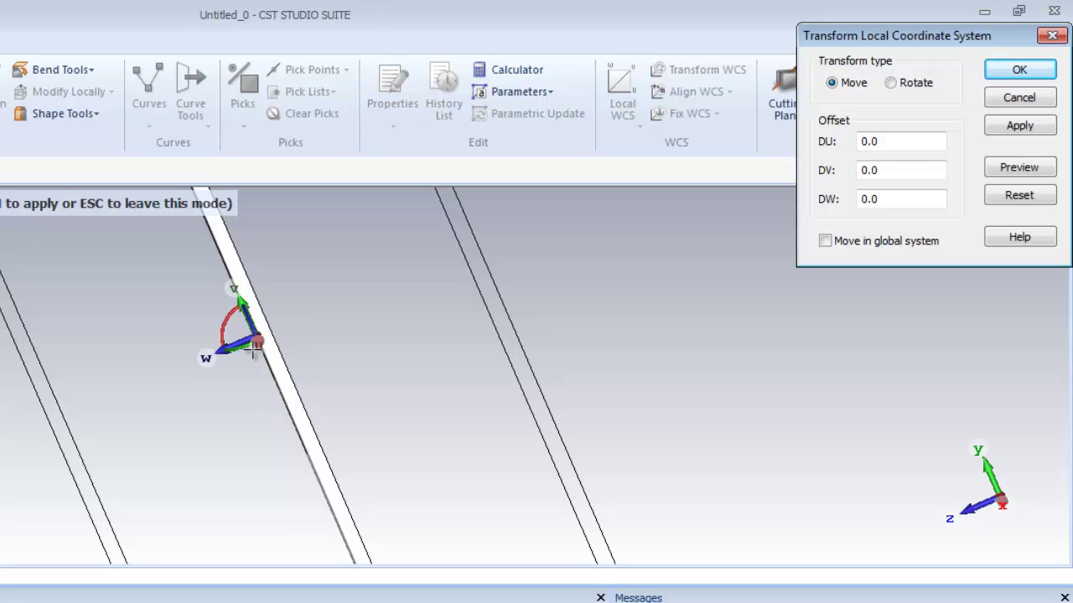
pyautogui.click(889, 168)
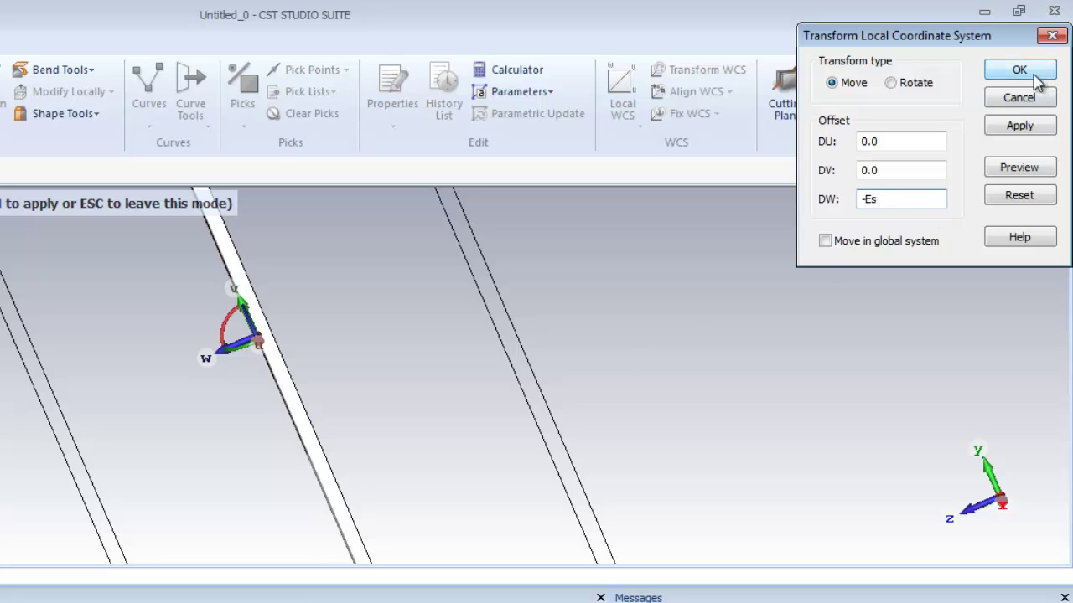
pyautogui.click(1031, 170)
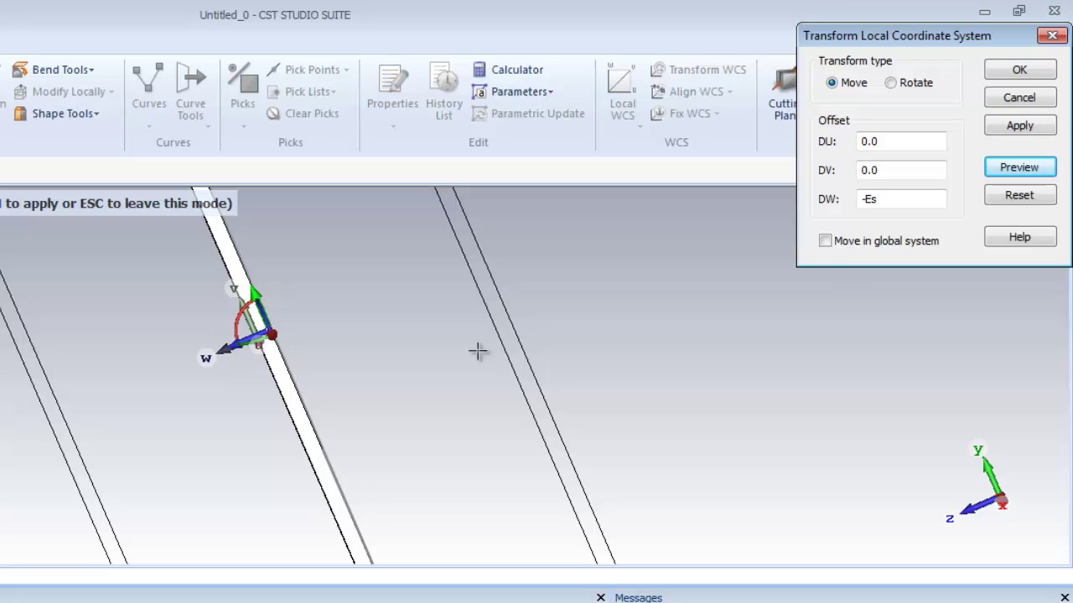
pyautogui.click(1021, 70)
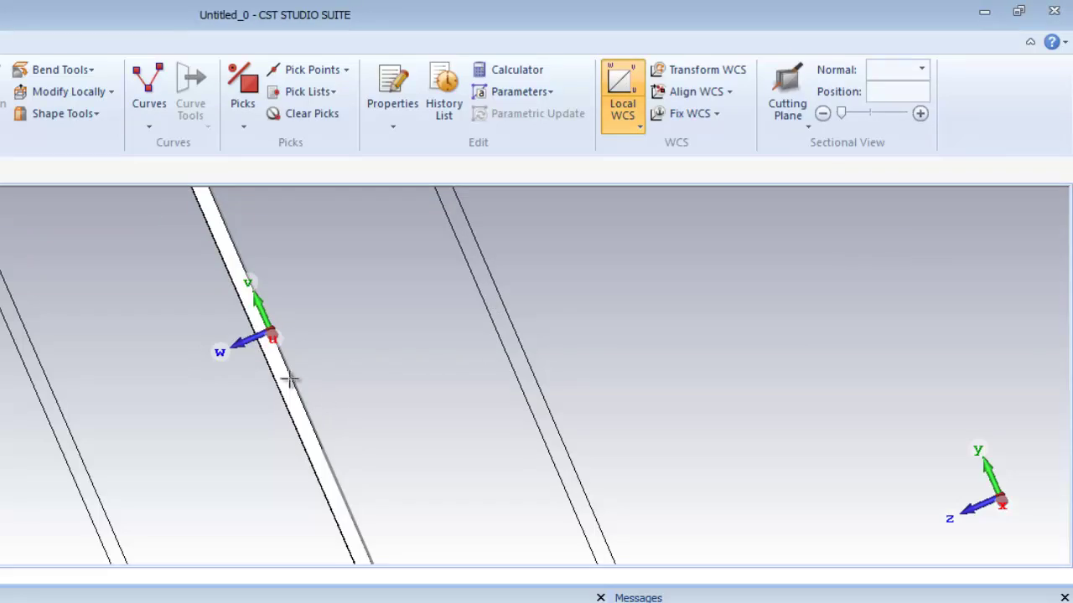
# Pick the back face of the substrate, on the side opposite the circular patch
pyautogui.moveTo(287, 377); pyautogui.dragTo(156, 394)
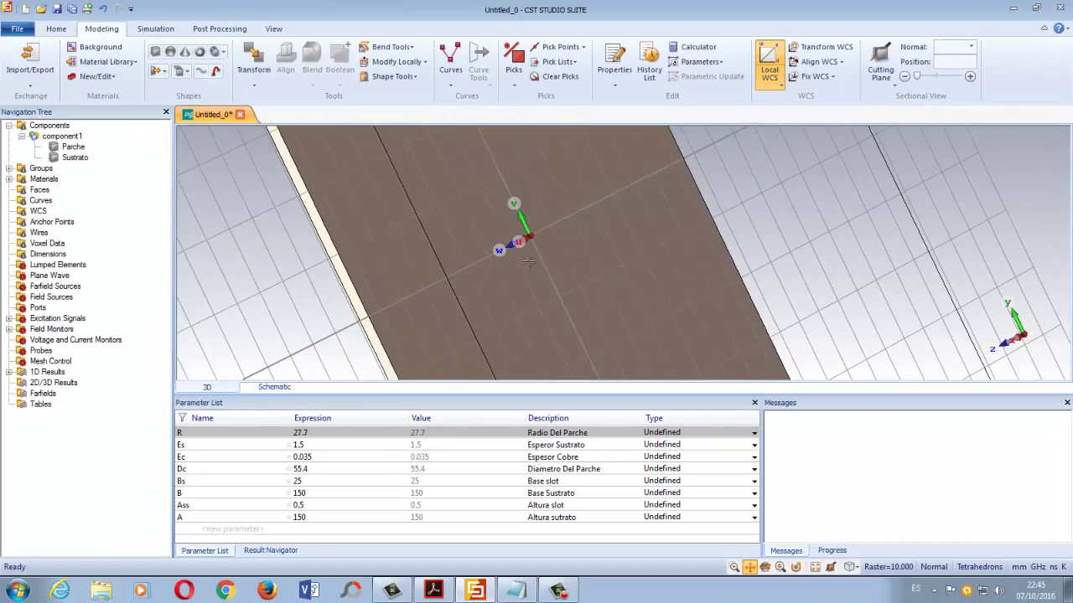
pyautogui.keyDown('ctrl'); pyautogui.moveTo(528, 263); pyautogui.dragTo(481, 278); pyautogui.keyUp('ctrl')
pyautogui.scroll(-5, 481, 278)
pyautogui.scroll(-4, 539, 300)
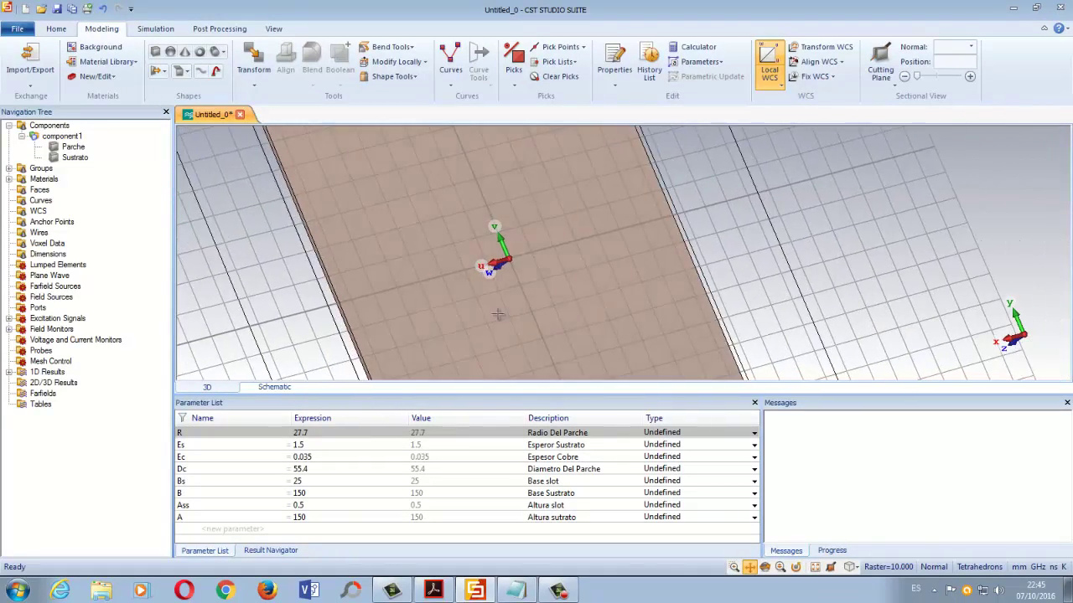
pyautogui.moveTo(503, 311); pyautogui.dragTo(595, 260)
pyautogui.click(513, 57)
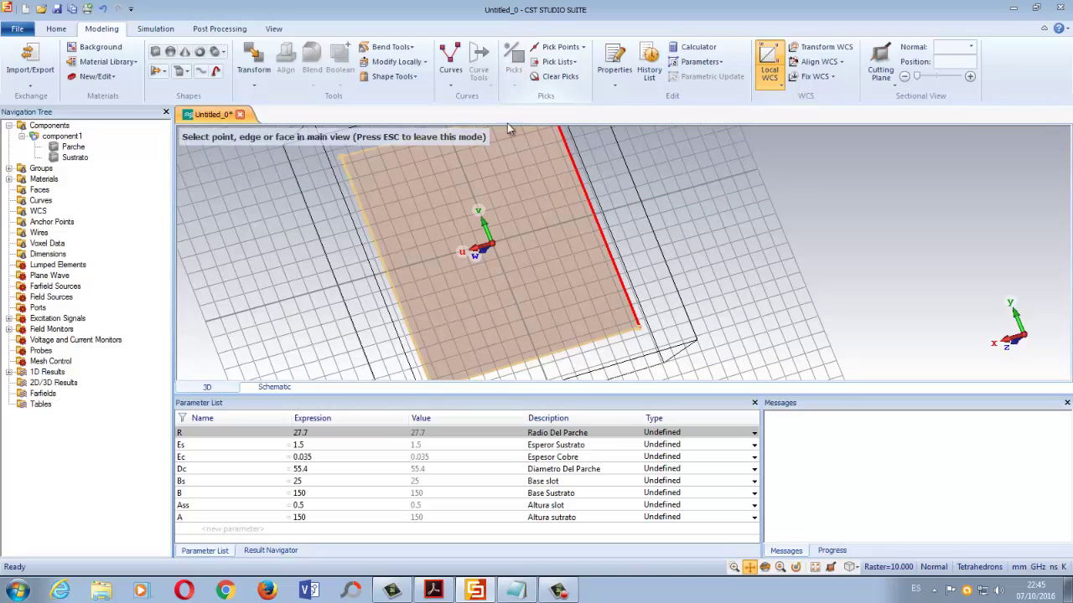
pyautogui.doubleClick(514, 212)
pyautogui.press('Escape')
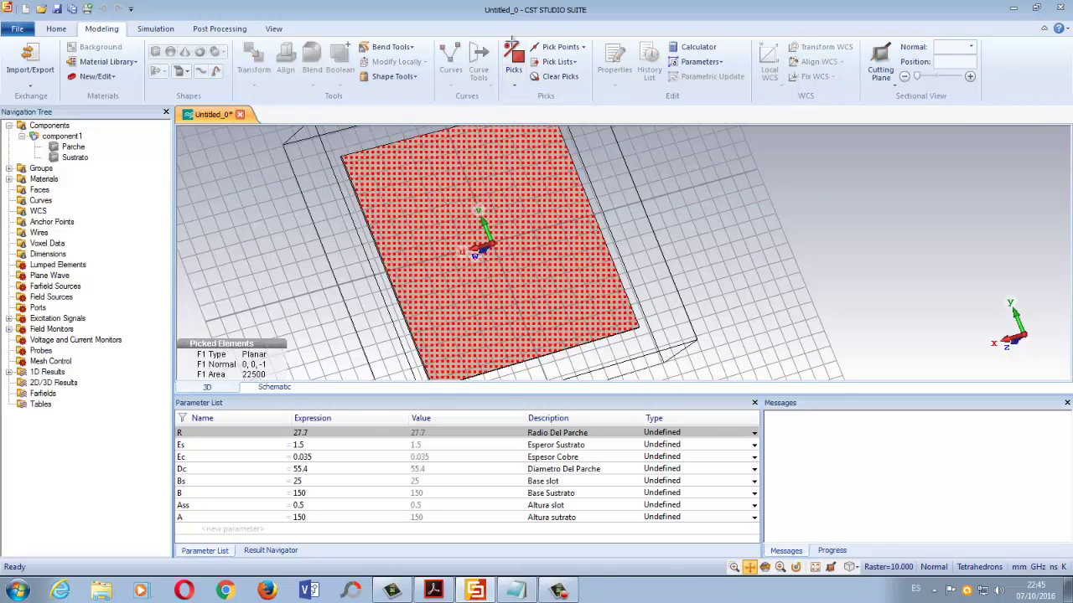
pyautogui.press('w')
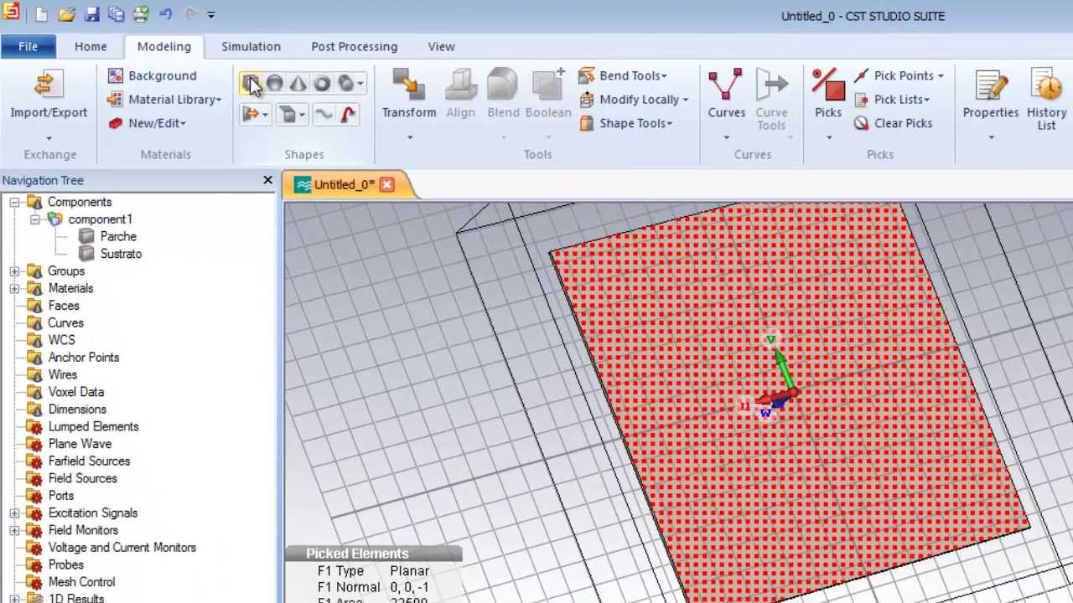
# Create a Copper (annealed) brick named GND spanning -75 to 75 in U and V on the picked substrate face, and clear the picks
pyautogui.click(252, 84)
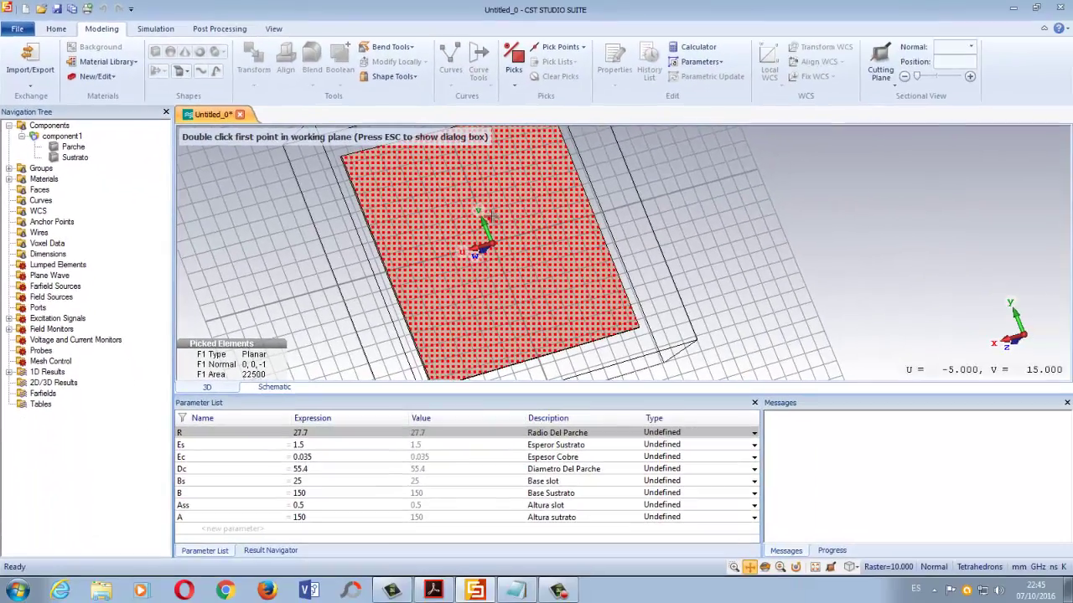
pyautogui.press('Escape')
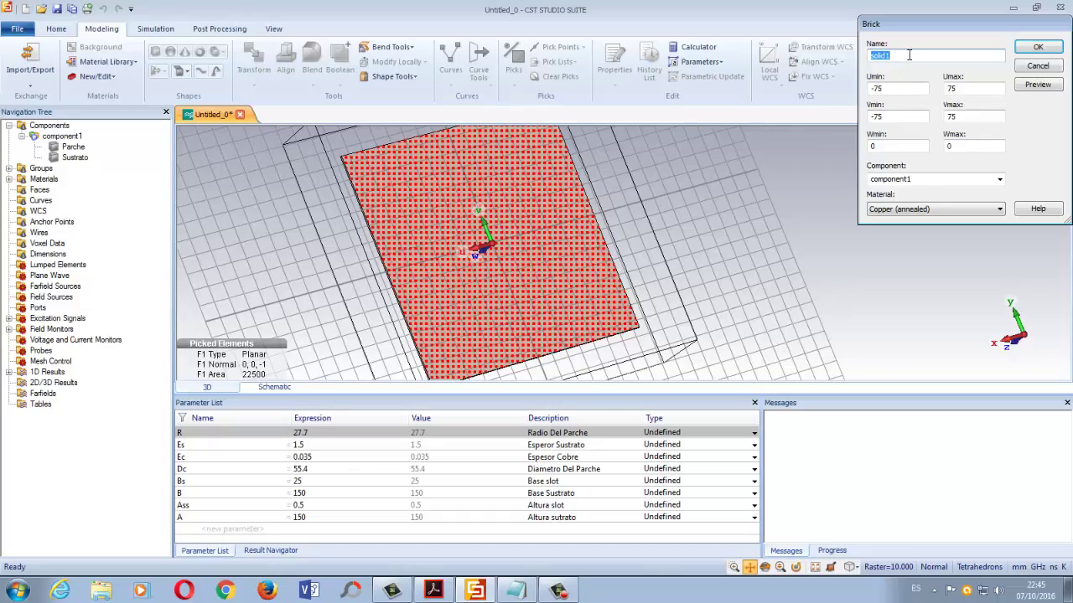
pyautogui.write('GND')
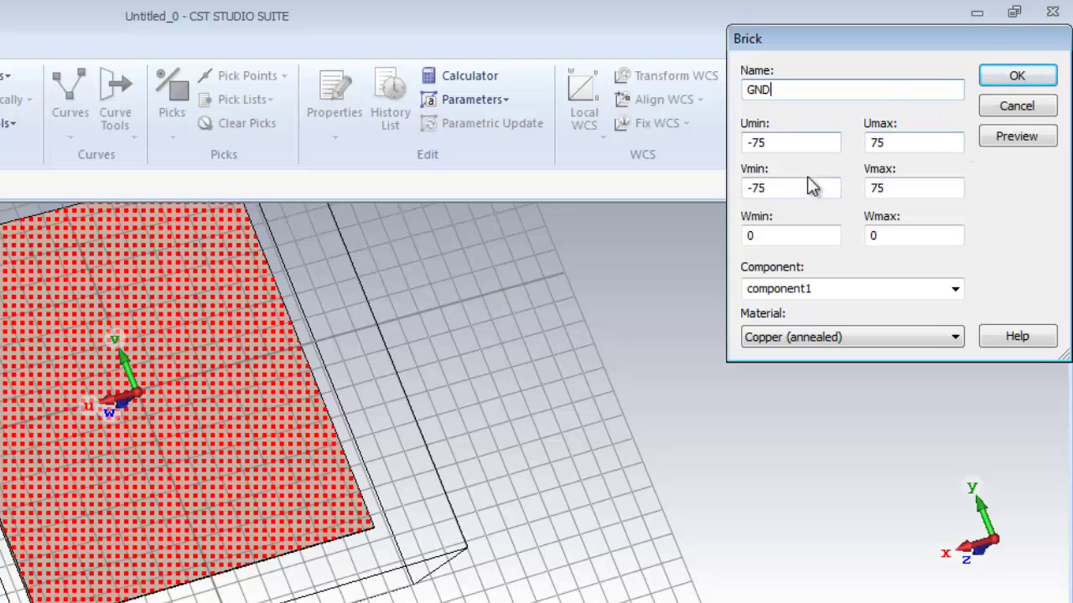
pyautogui.click(1019, 137)
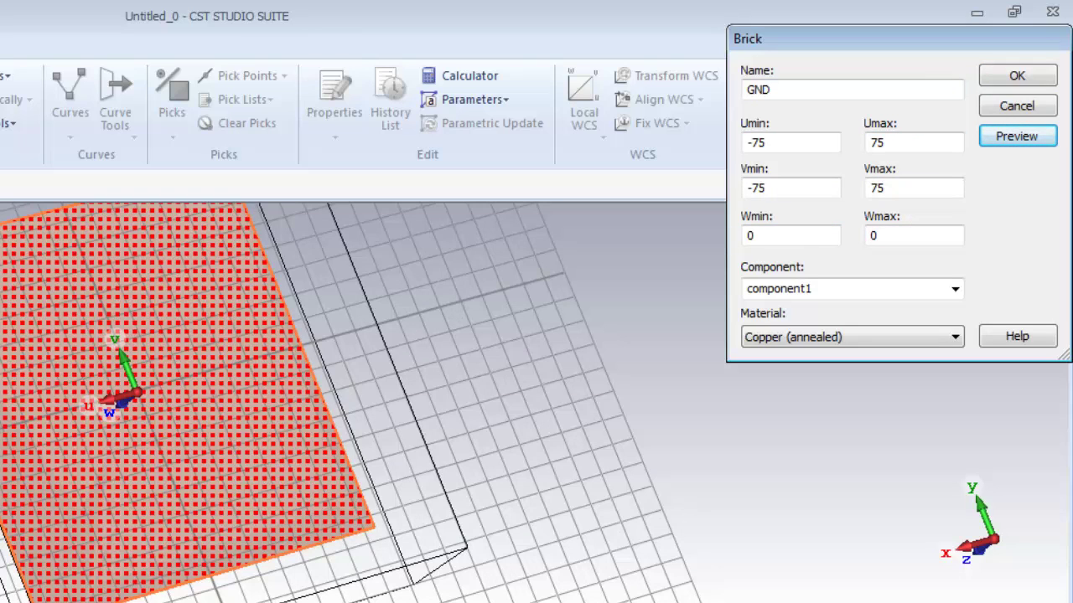
pyautogui.click(1018, 77)
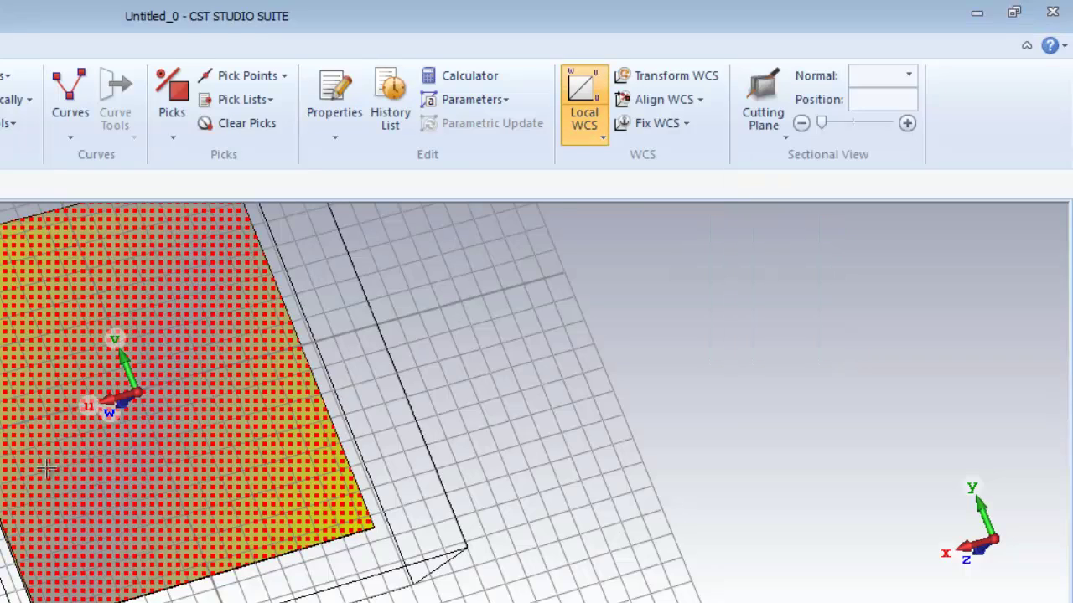
pyautogui.moveTo(52, 470); pyautogui.dragTo(187, 417)
pyautogui.click(242, 123)
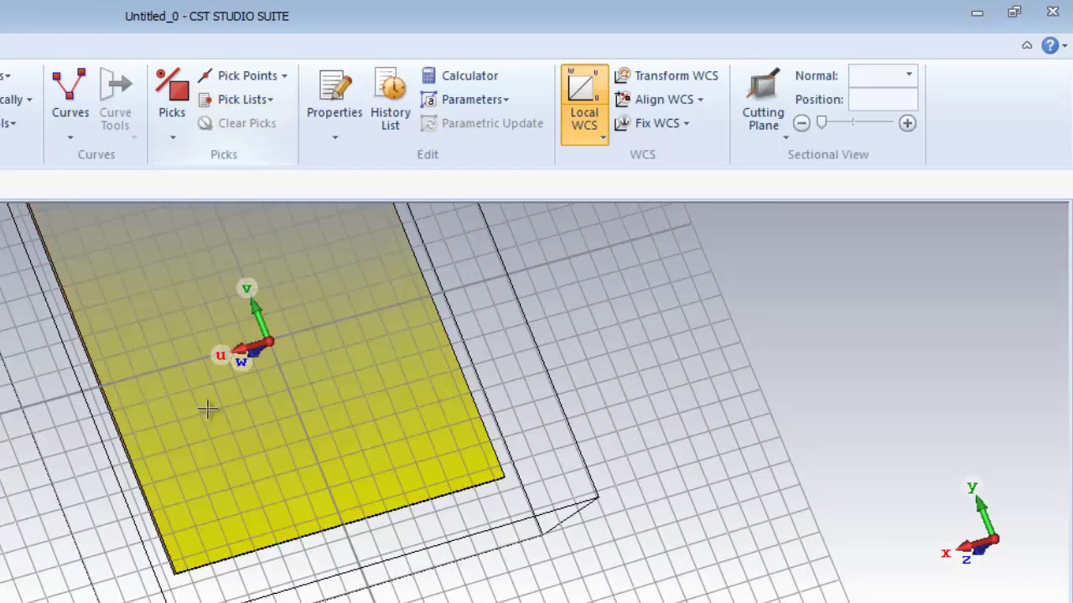
# Edit the GND brick's definition in its history, setting Wmin to -Ec to give the ground plane its copper thickness
pyautogui.scroll(-3, 230, 419)
pyautogui.moveTo(205, 457); pyautogui.dragTo(165, 429)
pyautogui.scroll(4, 165, 429)
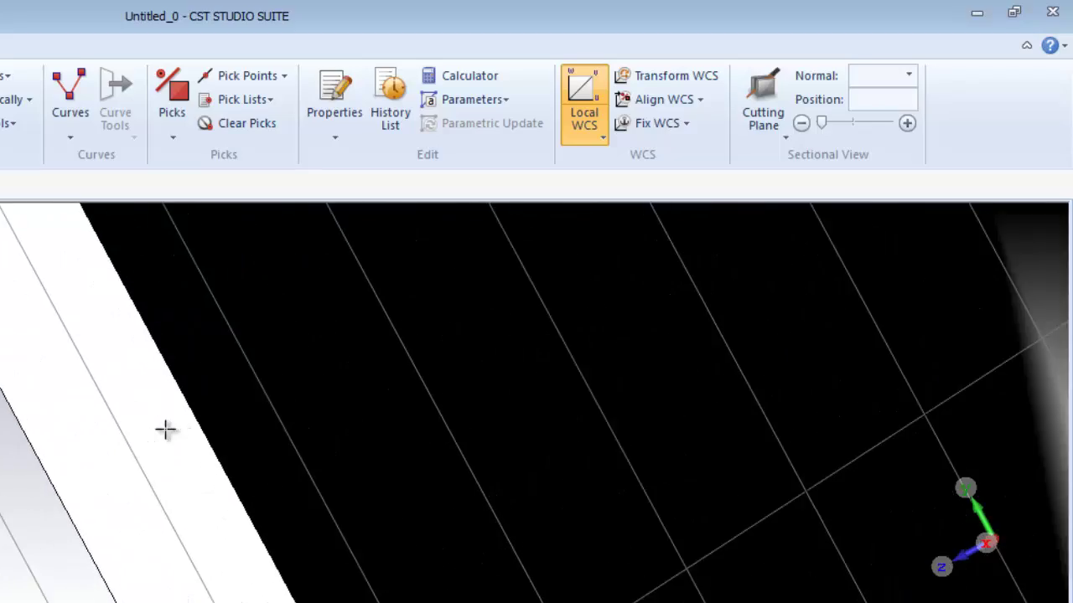
pyautogui.scroll(-8, 170, 431)
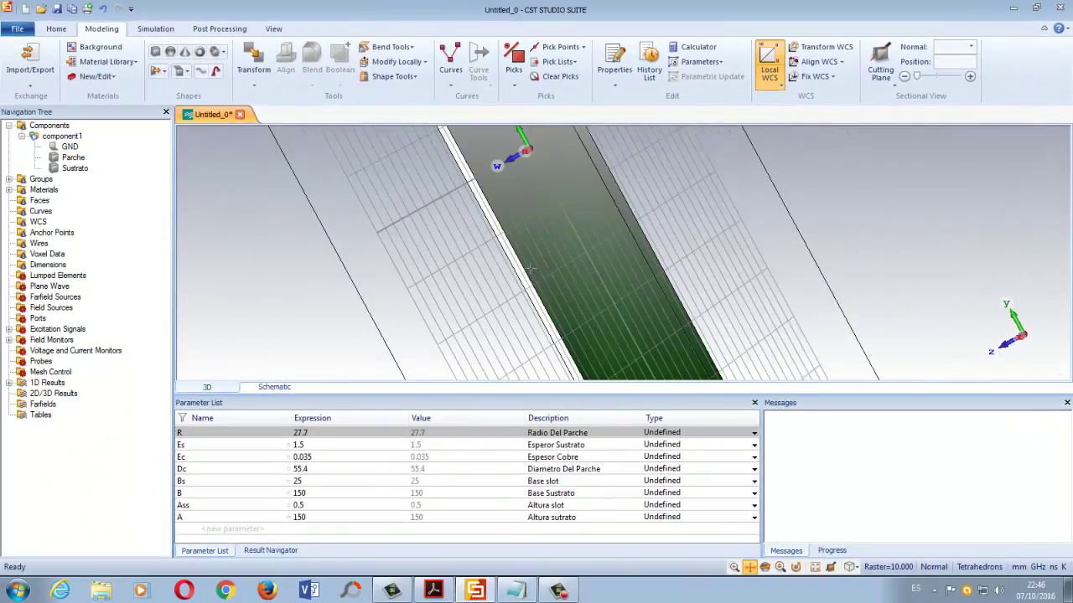
pyautogui.keyDown('ctrl'); pyautogui.moveTo(542, 279); pyautogui.dragTo(556, 250); pyautogui.keyUp('ctrl')
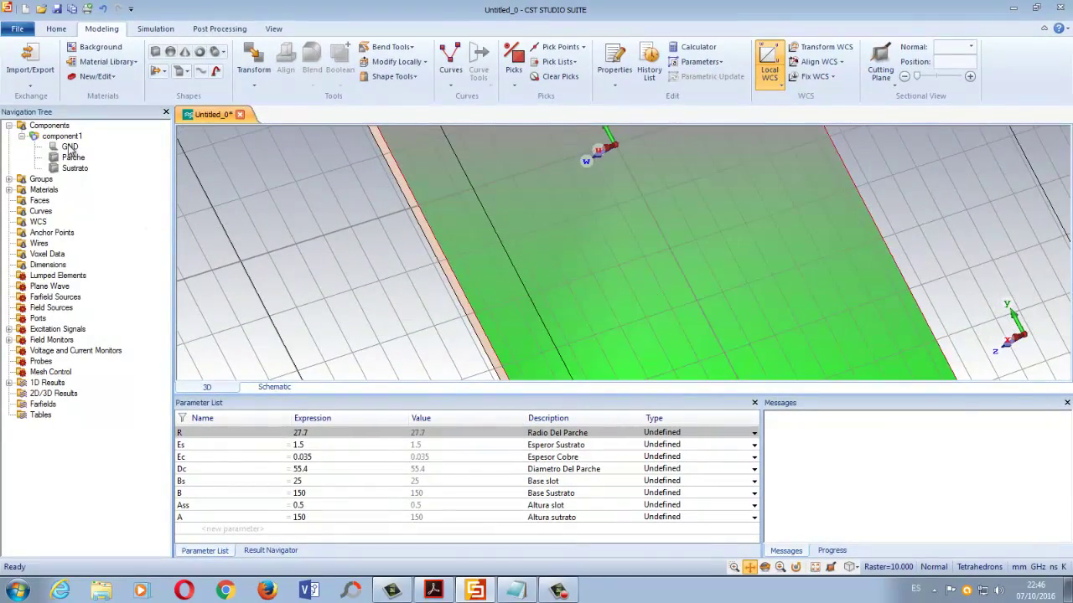
pyautogui.click(69, 147)
pyautogui.doubleClick(70, 147)
pyautogui.doubleClick(946, 60)
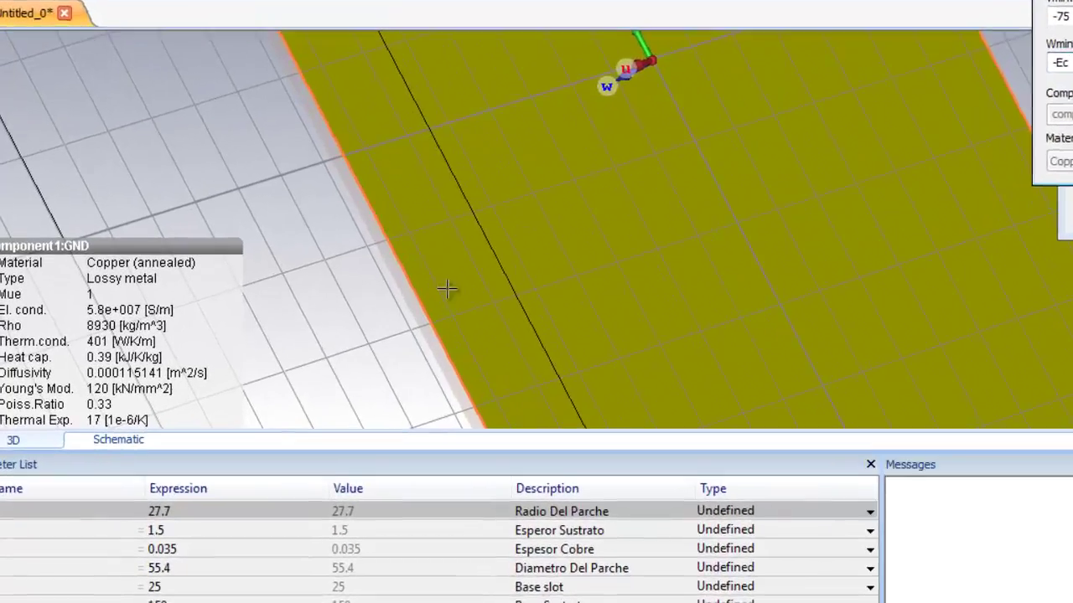
pyautogui.keyDown('ctrl'); pyautogui.moveTo(334, 319); pyautogui.dragTo(447, 291); pyautogui.keyUp('ctrl')
pyautogui.scroll(6, 478, 199)
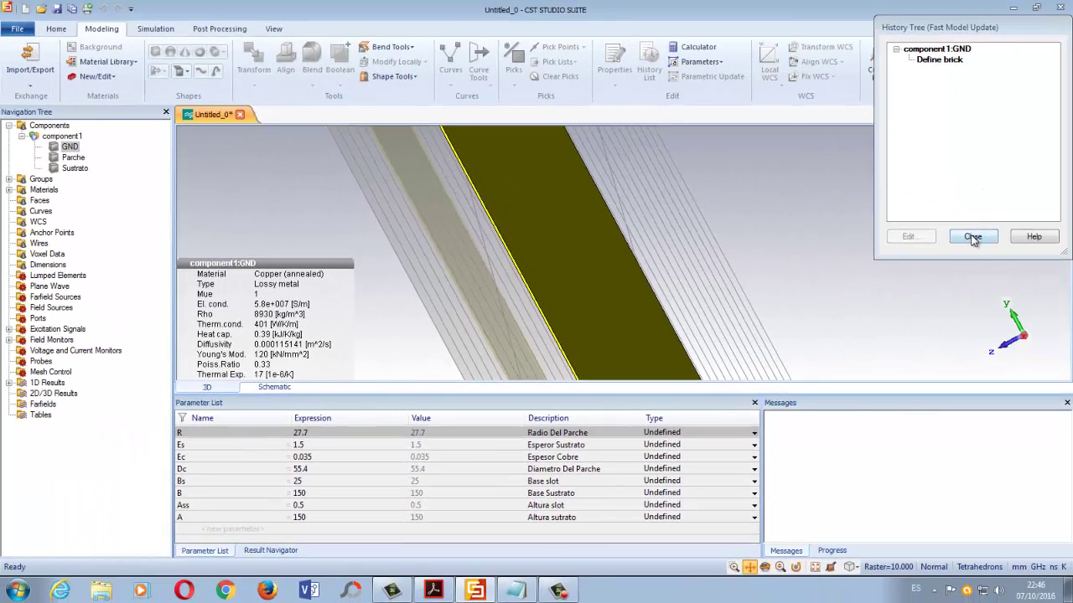
pyautogui.click(973, 238)
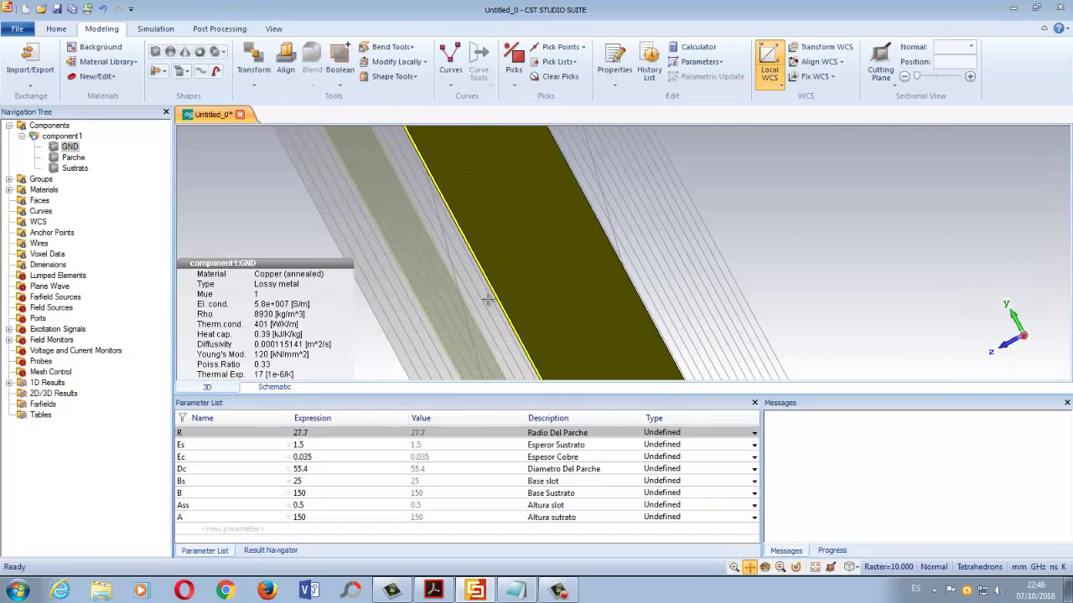
# Move the local WCS by a DW offset of Es, from the back of the substrate to the patch side
pyautogui.scroll(3, 487, 300)
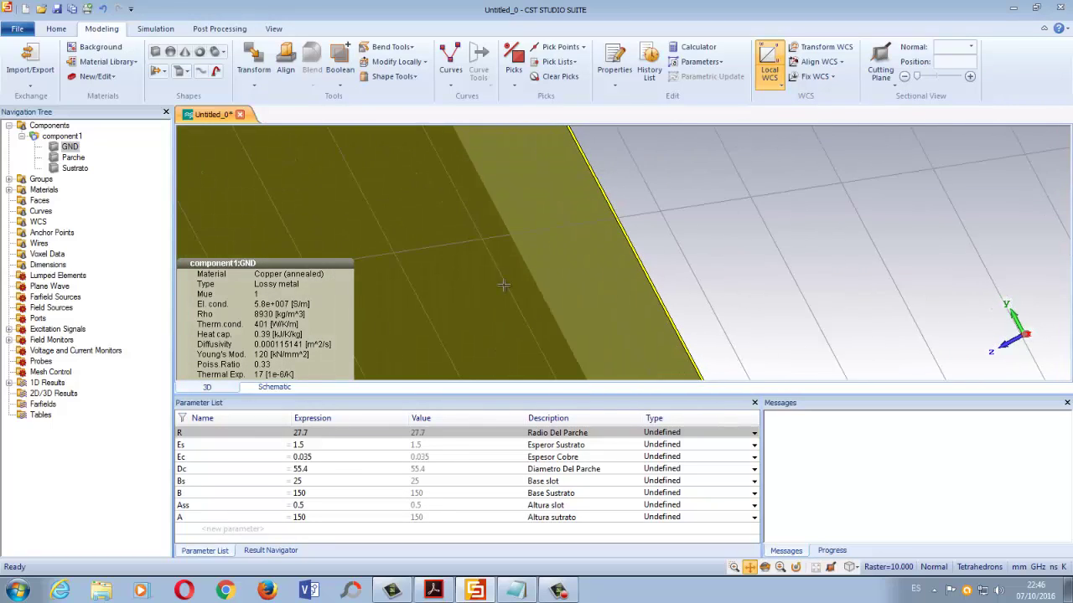
pyautogui.scroll(-5, 503, 286)
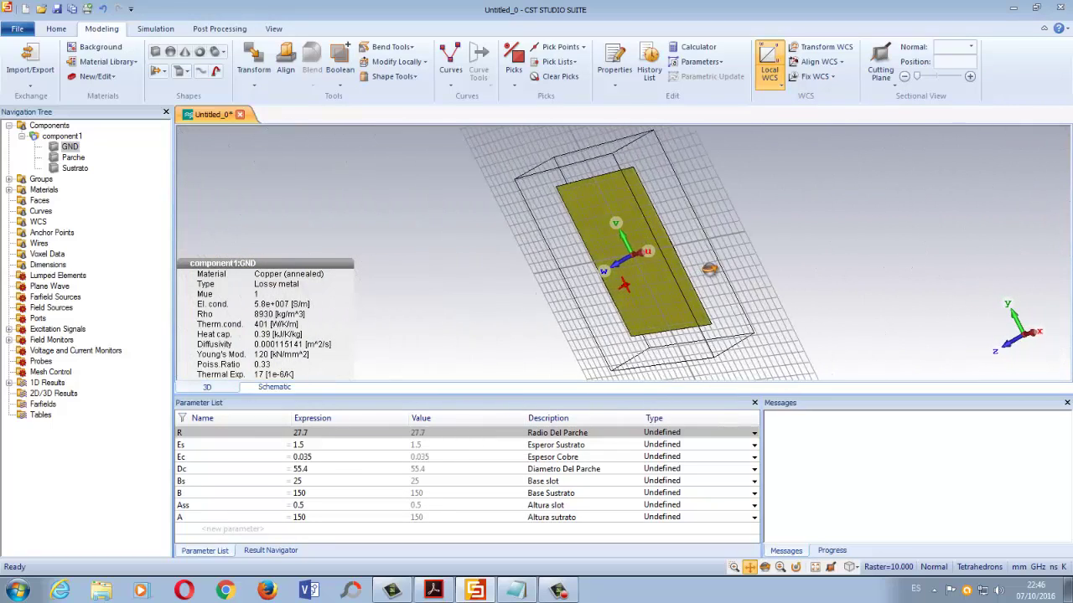
pyautogui.scroll(5, 709, 269)
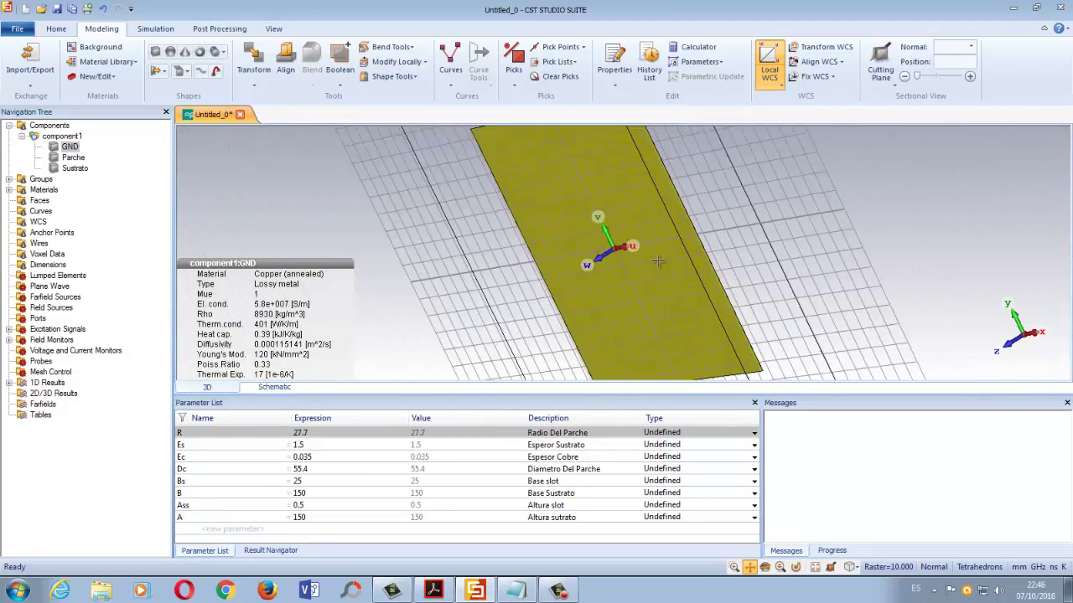
pyautogui.click(53, 138)
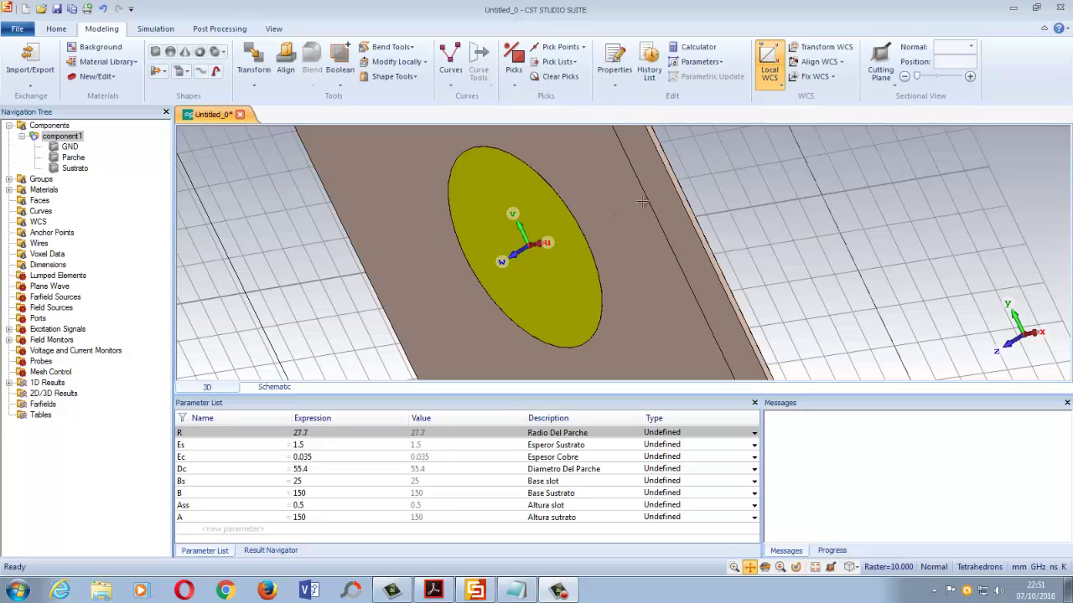
pyautogui.moveTo(660, 278); pyautogui.dragTo(646, 237)
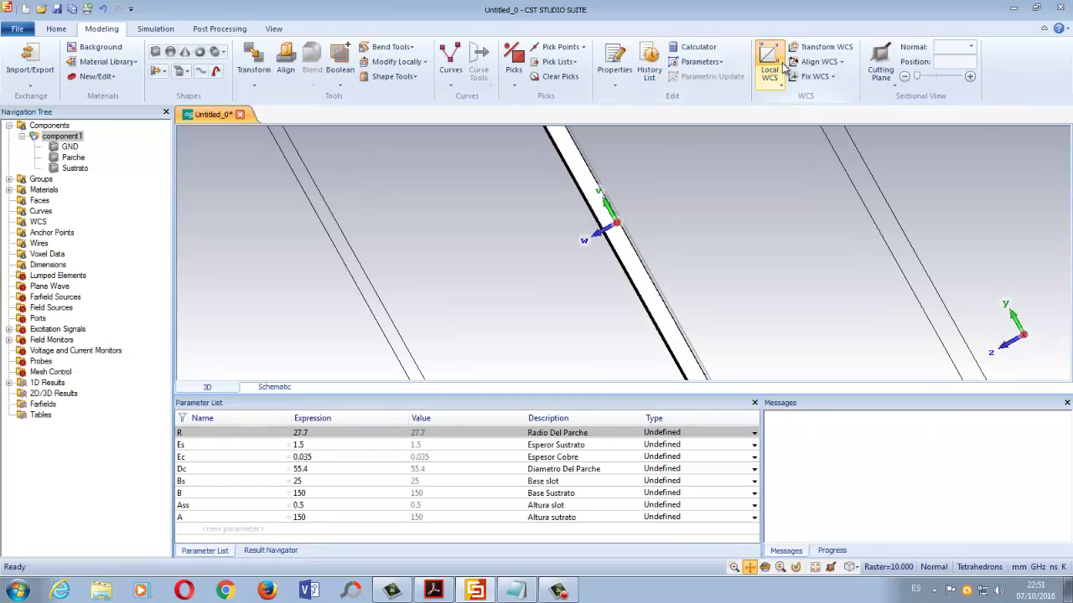
pyautogui.click(806, 49)
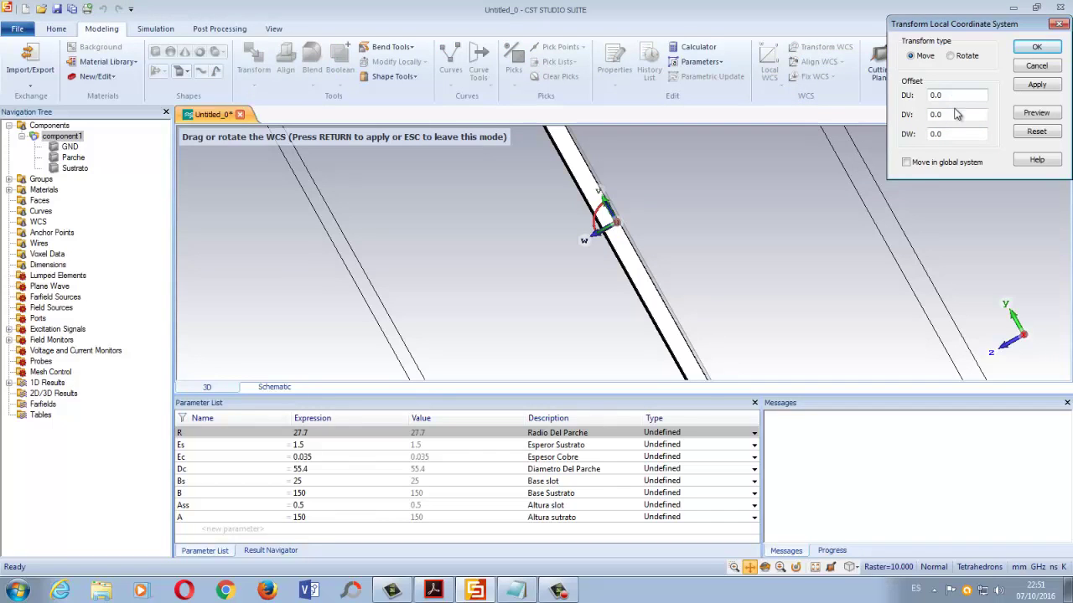
pyautogui.moveTo(952, 134); pyautogui.dragTo(904, 139)
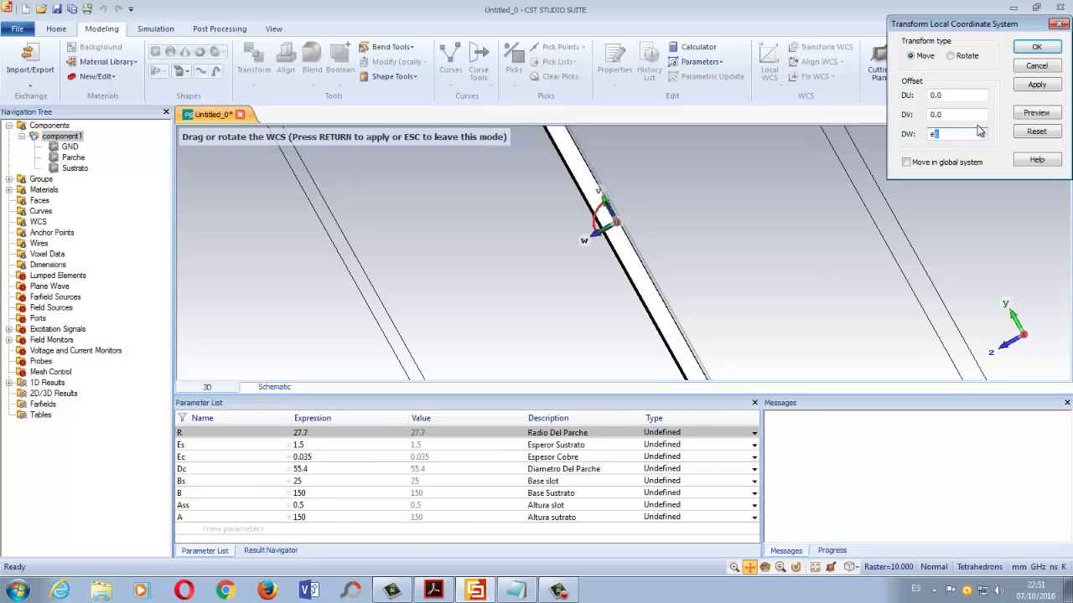
pyautogui.write('s')
pyautogui.click(1039, 114)
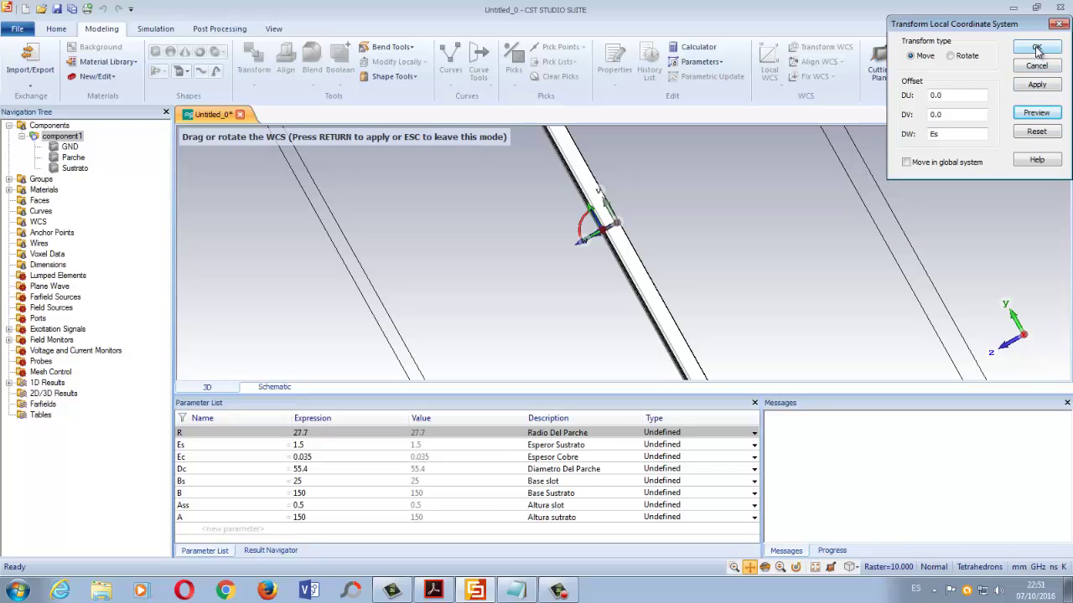
pyautogui.press('Return')
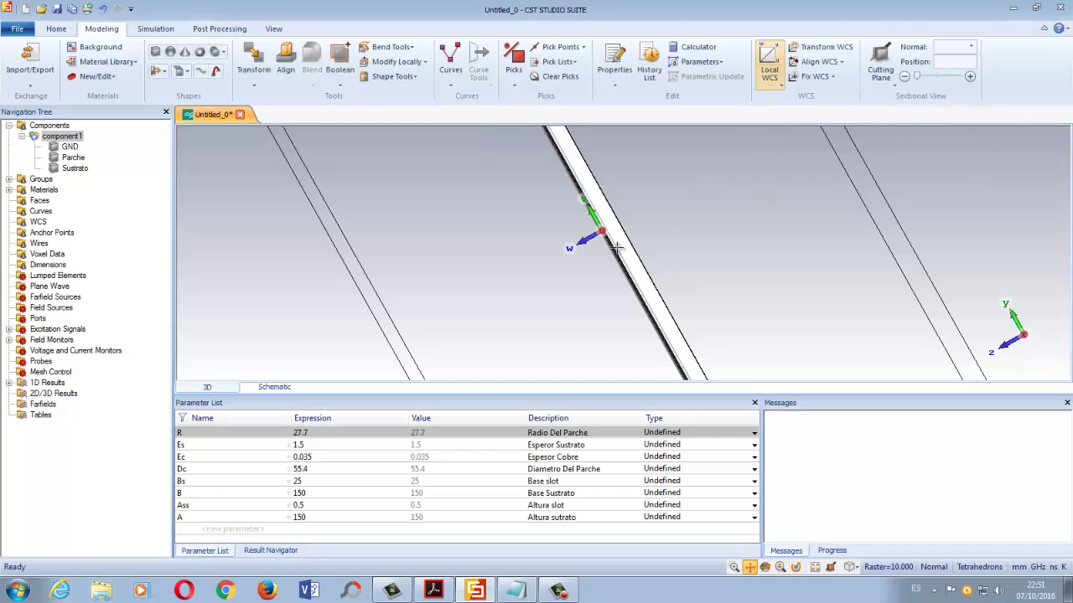
# Pick the outer flat face of the circular copper patch
pyautogui.keyDown('ctrl'); pyautogui.moveTo(721, 226); pyautogui.dragTo(729, 225); pyautogui.keyUp('ctrl')
pyautogui.moveTo(421, 276); pyautogui.dragTo(846, 225)
pyautogui.scroll(-2, 553, 210)
pyautogui.moveTo(616, 184); pyautogui.dragTo(726, 312)
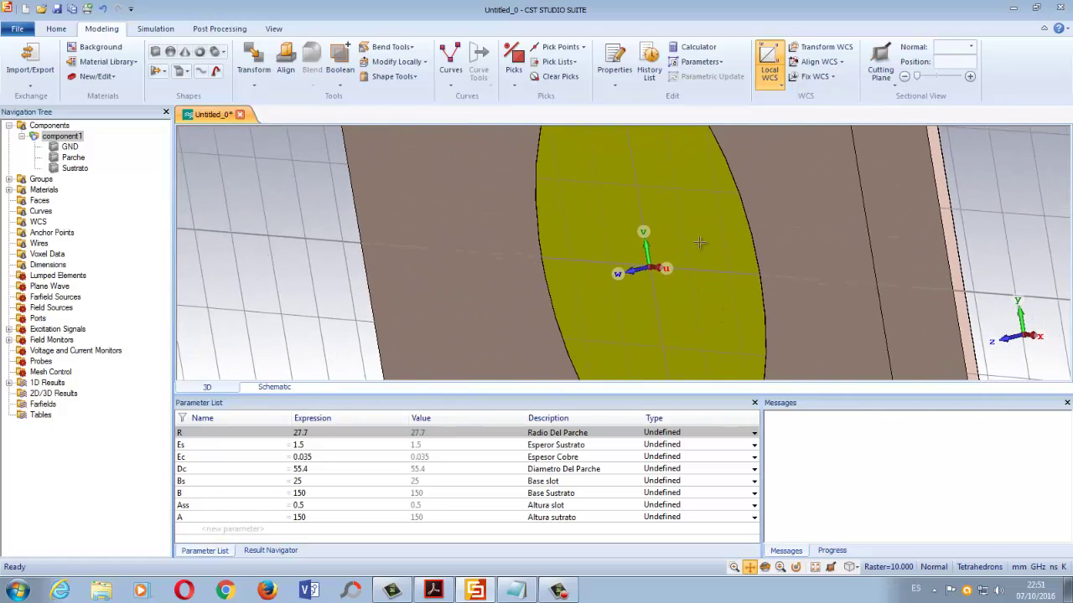
pyautogui.scroll(3, 697, 245)
pyautogui.scroll(-1, 714, 265)
pyautogui.moveTo(713, 244); pyautogui.dragTo(721, 213)
pyautogui.moveTo(823, 230)
pyautogui.mouseDown()
pyautogui.moveTo(836, 210)
pyautogui.moveTo(829, 216)
pyautogui.mouseUp()
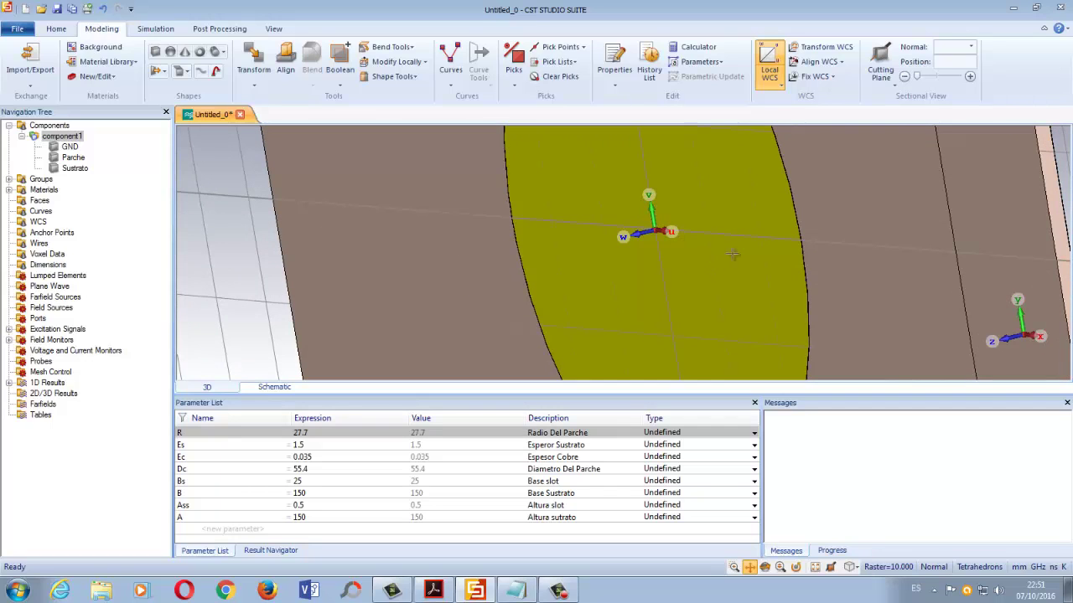
pyautogui.click(520, 59)
pyautogui.click(514, 58)
pyautogui.doubleClick(687, 225)
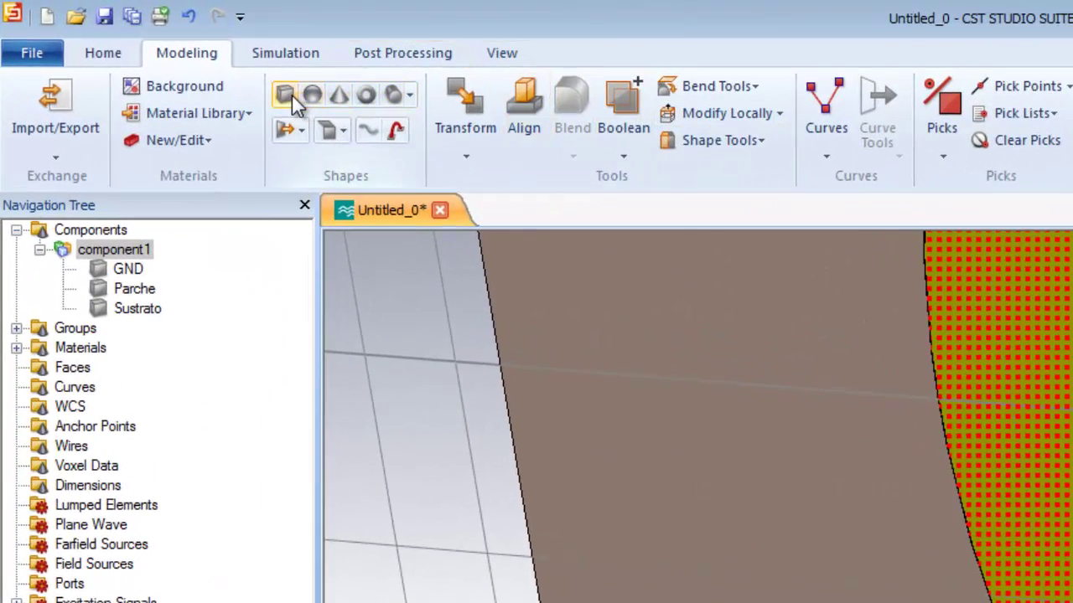
# Start a brick named Slot on the patch face with its U range from -Bs/2 to Bs/2
pyautogui.click(289, 94)
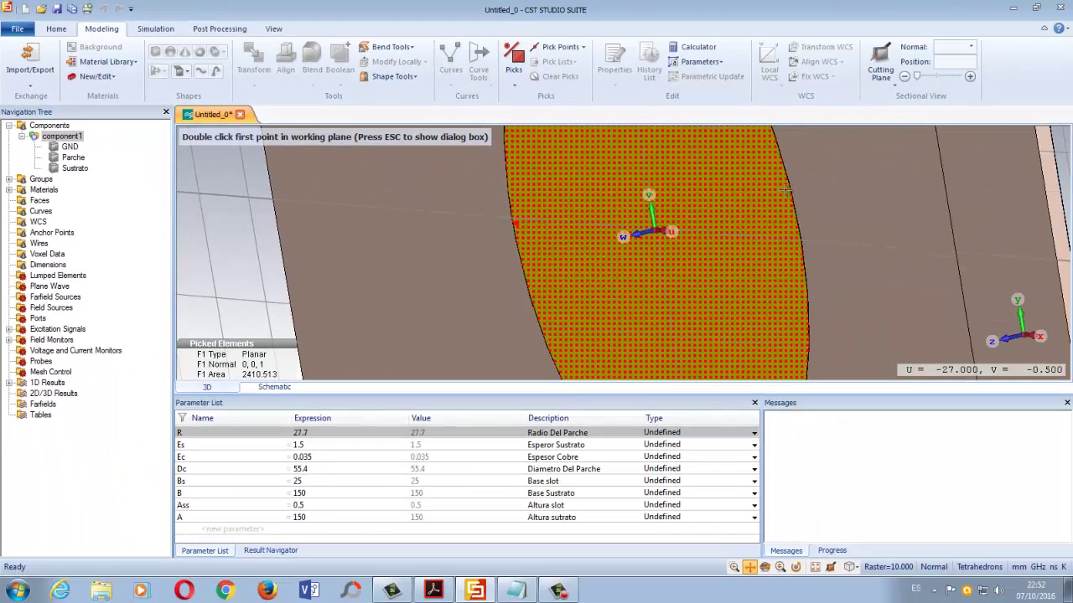
pyautogui.press('Escape')
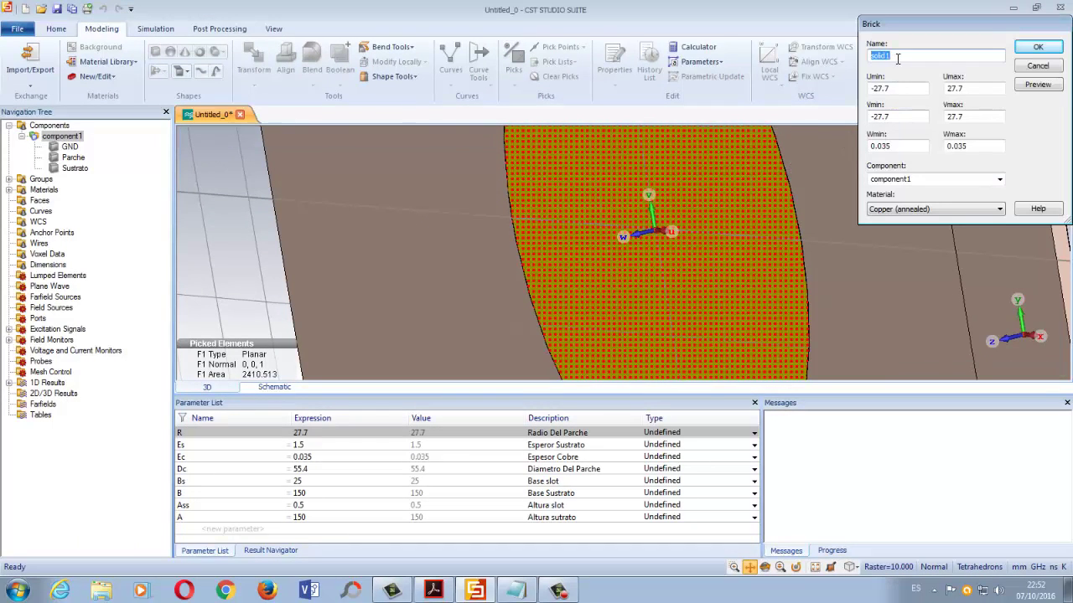
pyautogui.write('Slot')
pyautogui.click(915, 88)
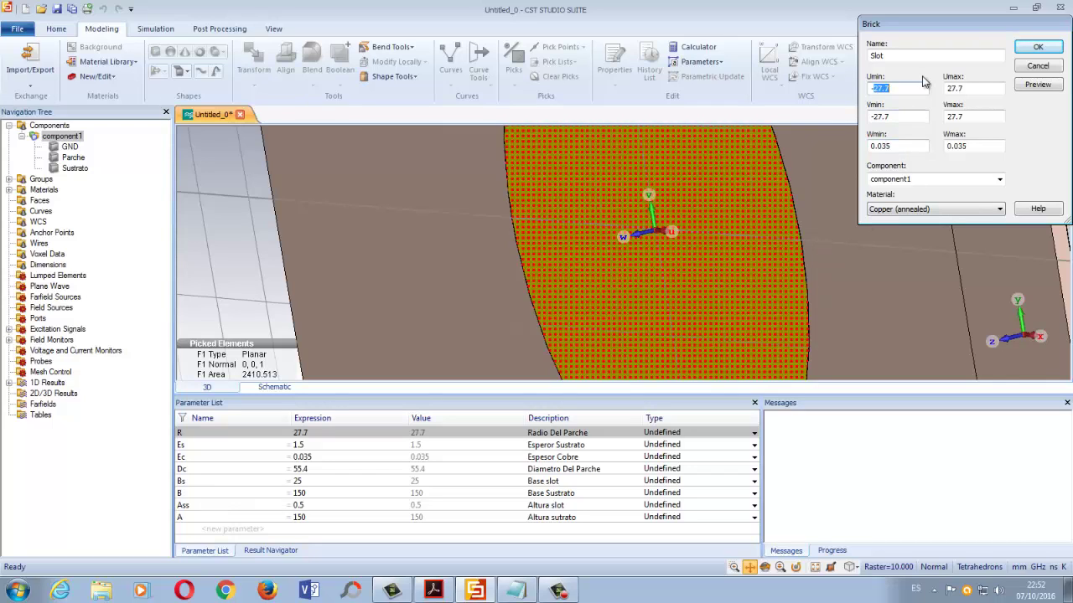
pyautogui.write('-B')
pyautogui.write('Bs/2')
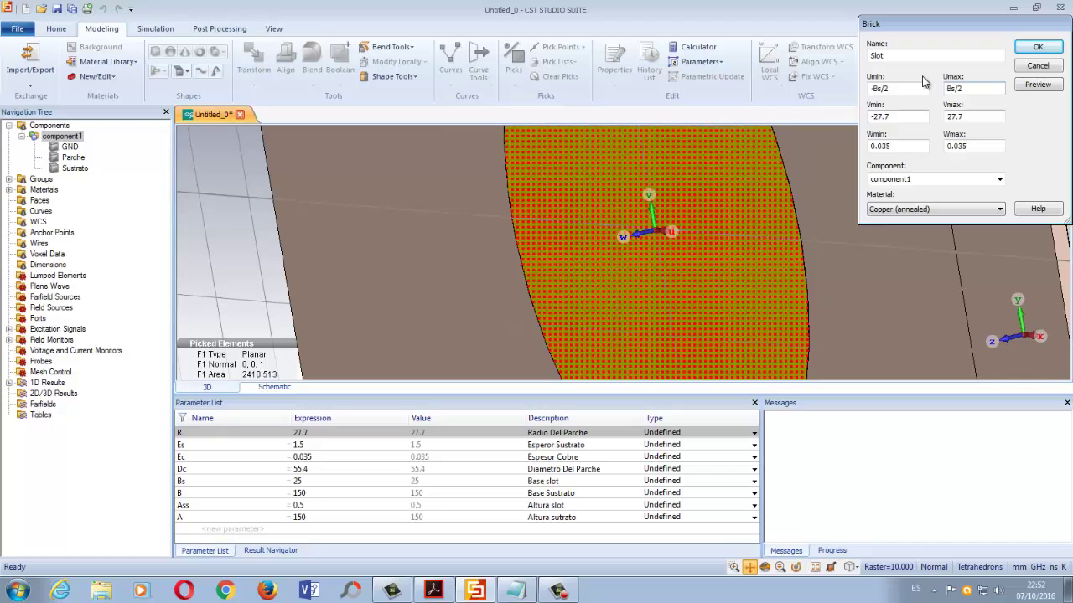
pyautogui.press('Tab')
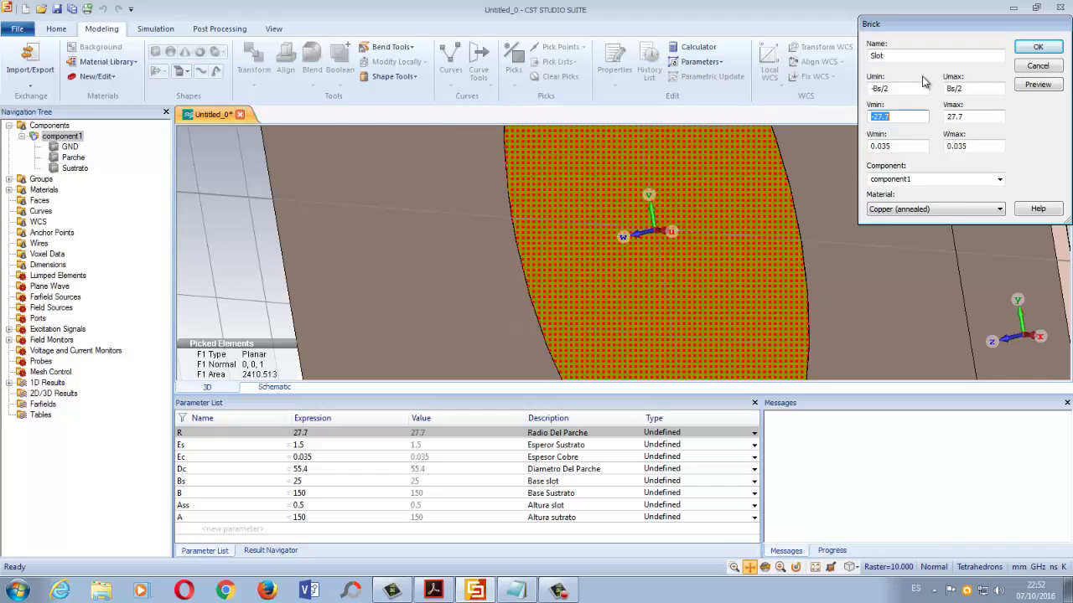
# Set the Slot brick's V range from -Ass/2 to Ass/2
pyautogui.write('-Ass/2')
pyautogui.press('Tab')
pyautogui.write('Ass/2')
pyautogui.press('Tab')
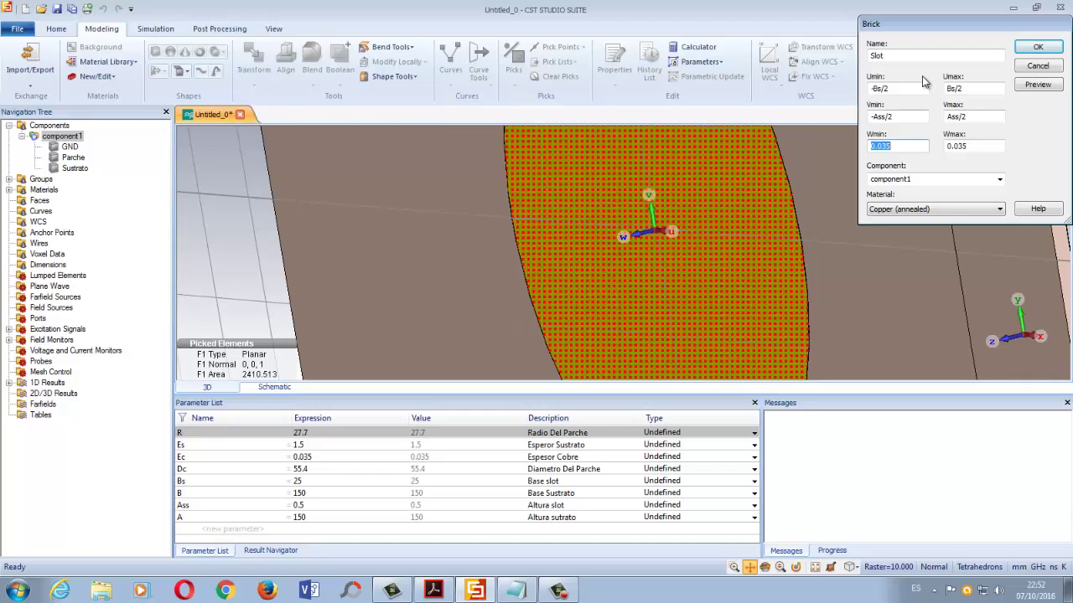
# Set the Slot brick's W range from 0 to Ec, preview it and create it in Copper (annealed)
pyautogui.write('0')
pyautogui.press('Tab')
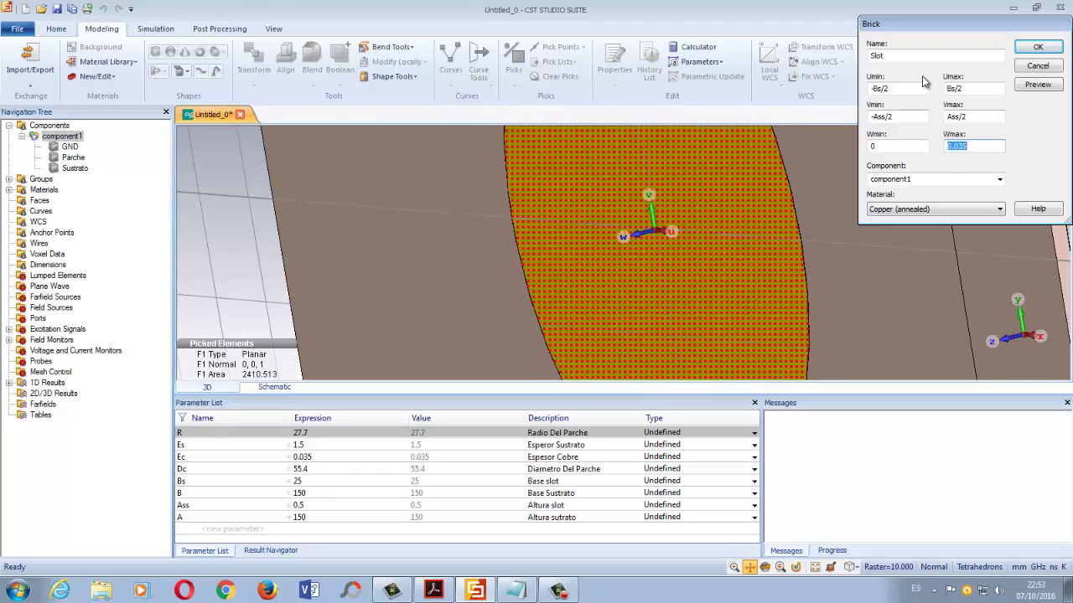
pyautogui.write('E')
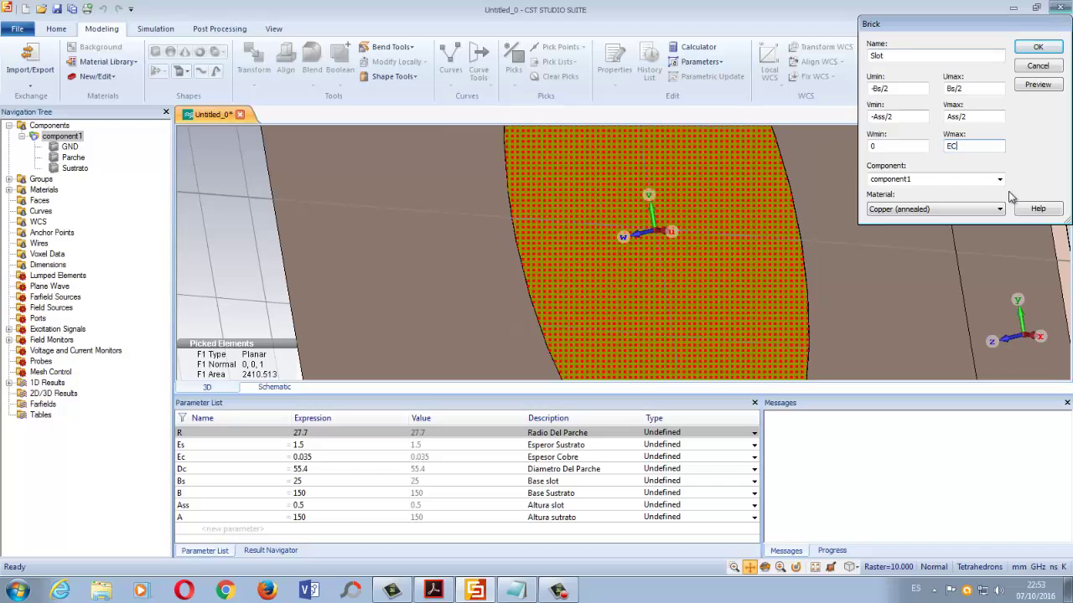
pyautogui.write('C')
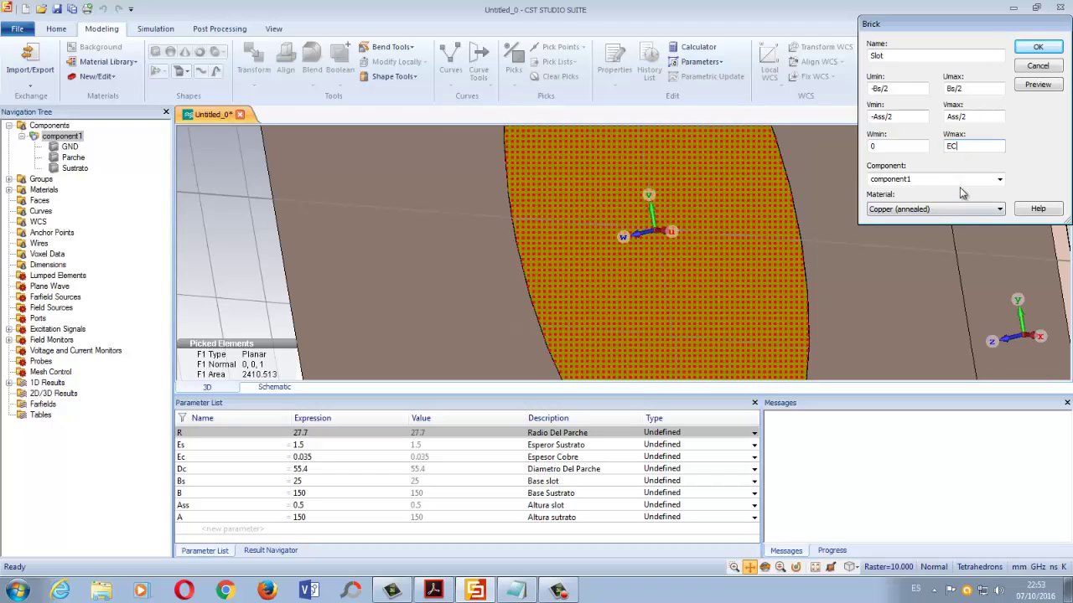
pyautogui.press('BackSpace')
pyautogui.write('c')
pyautogui.click(1042, 87)
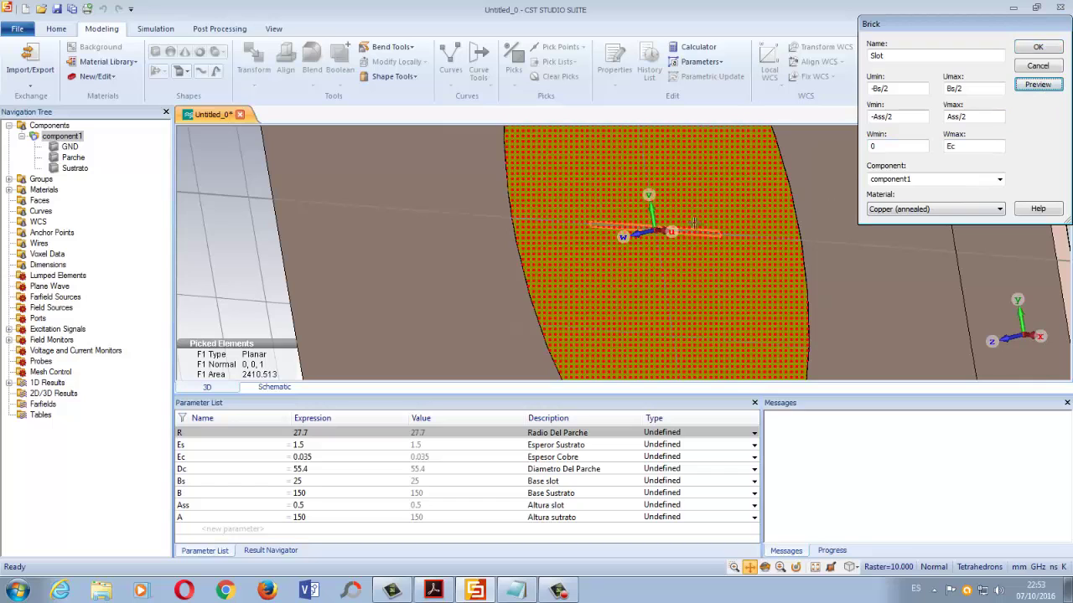
pyautogui.click(1037, 47)
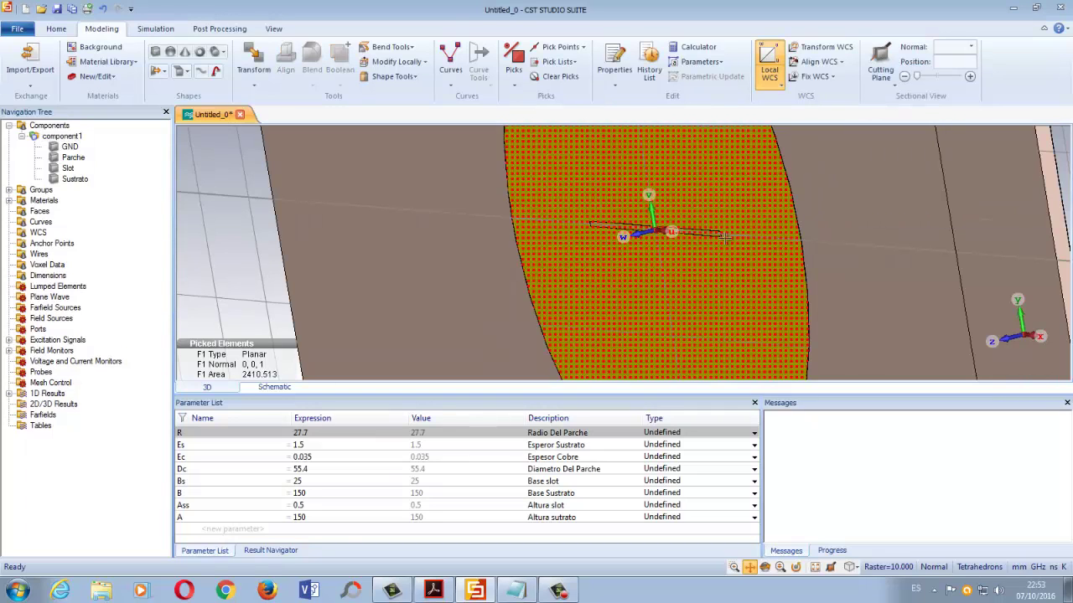
# Examine the Slot brick on the patch face up close and from several angles
pyautogui.scroll(3, 726, 237)
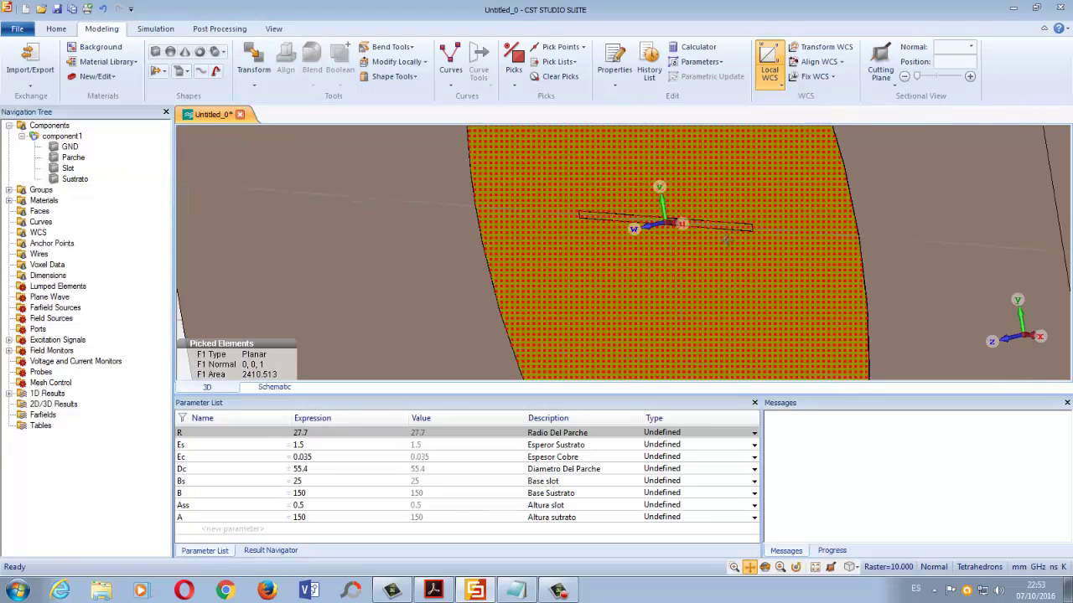
pyautogui.keyDown('ctrl'); pyautogui.moveTo(908, 237); pyautogui.dragTo(811, 238); pyautogui.keyUp('ctrl')
pyautogui.scroll(2, 899, 209)
pyautogui.scroll(8, 874, 207)
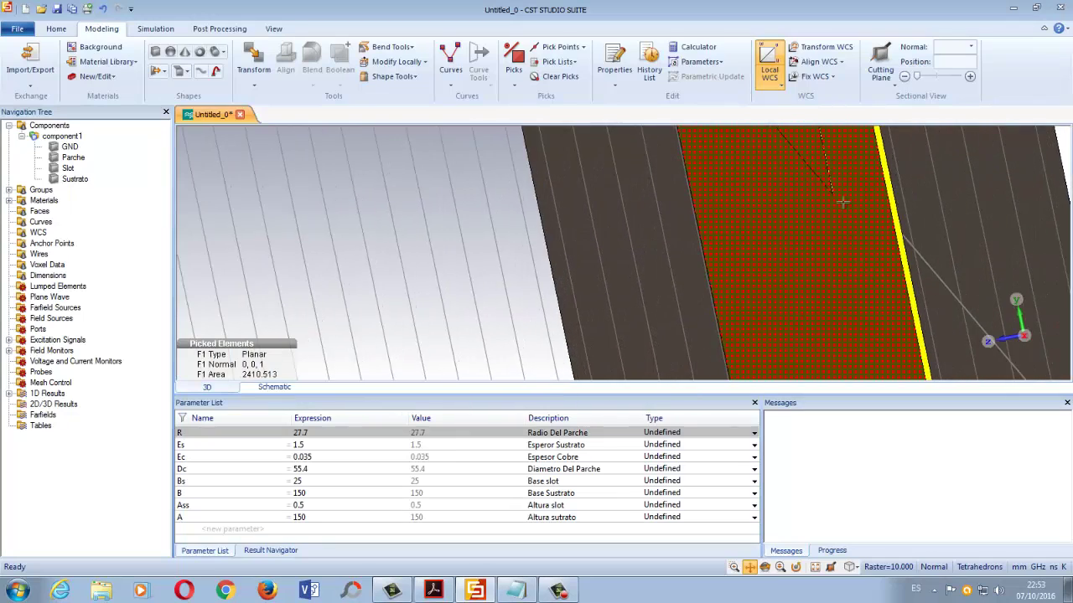
pyautogui.scroll(-7, 843, 186)
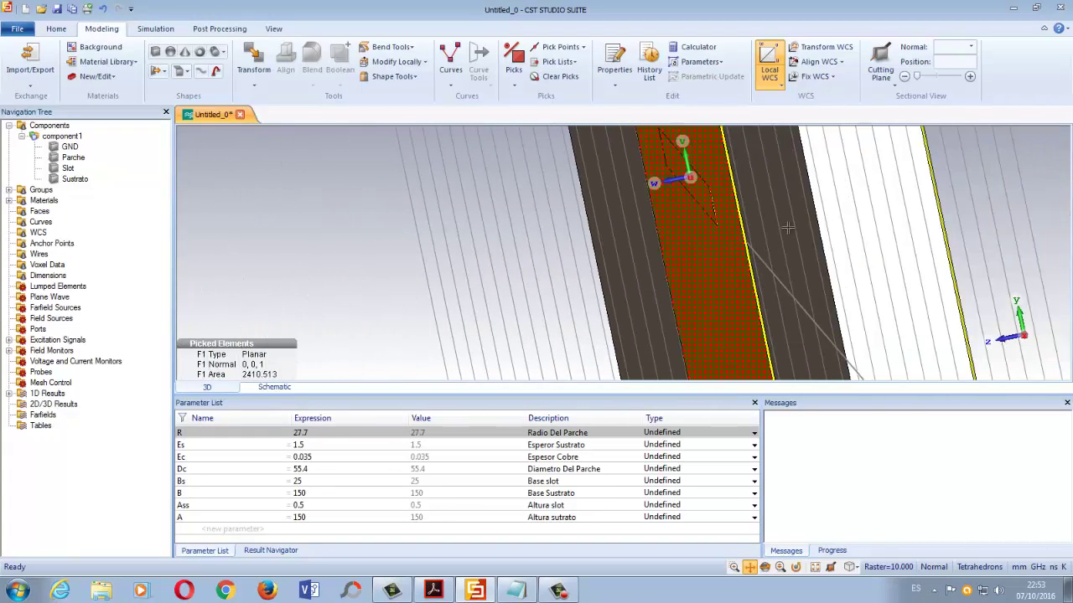
pyautogui.keyDown('ctrl'); pyautogui.moveTo(788, 229); pyautogui.dragTo(858, 226); pyautogui.keyUp('ctrl')
pyautogui.scroll(-2, 592, 246)
pyautogui.scroll(-8, 592, 245)
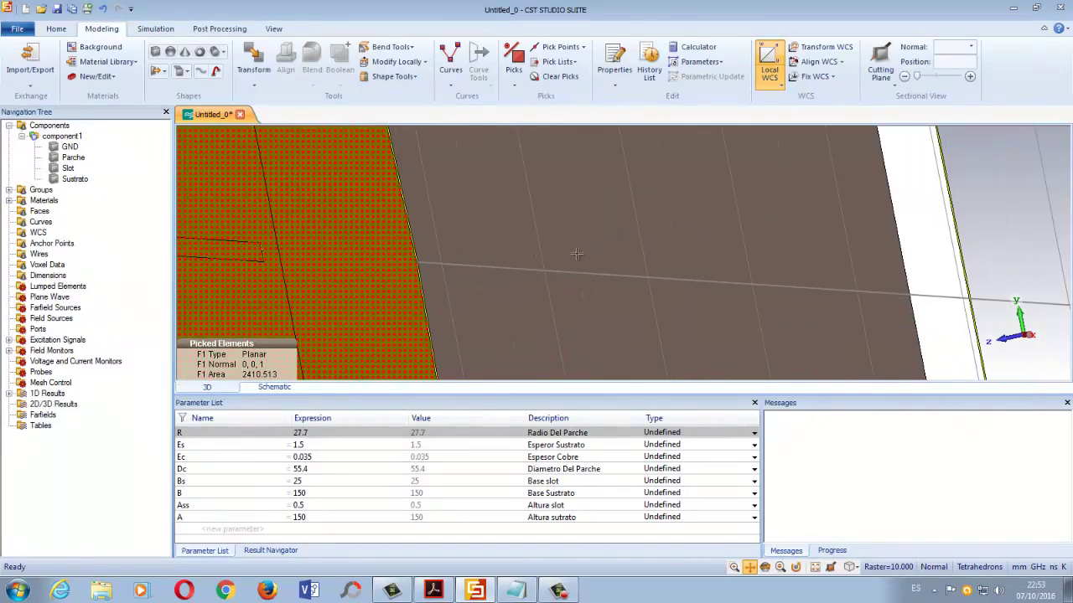
pyautogui.keyDown('ctrl'); pyautogui.moveTo(622, 249); pyautogui.dragTo(786, 247); pyautogui.keyUp('ctrl')
pyautogui.scroll(6, 618, 230)
pyautogui.scroll(3, 620, 207)
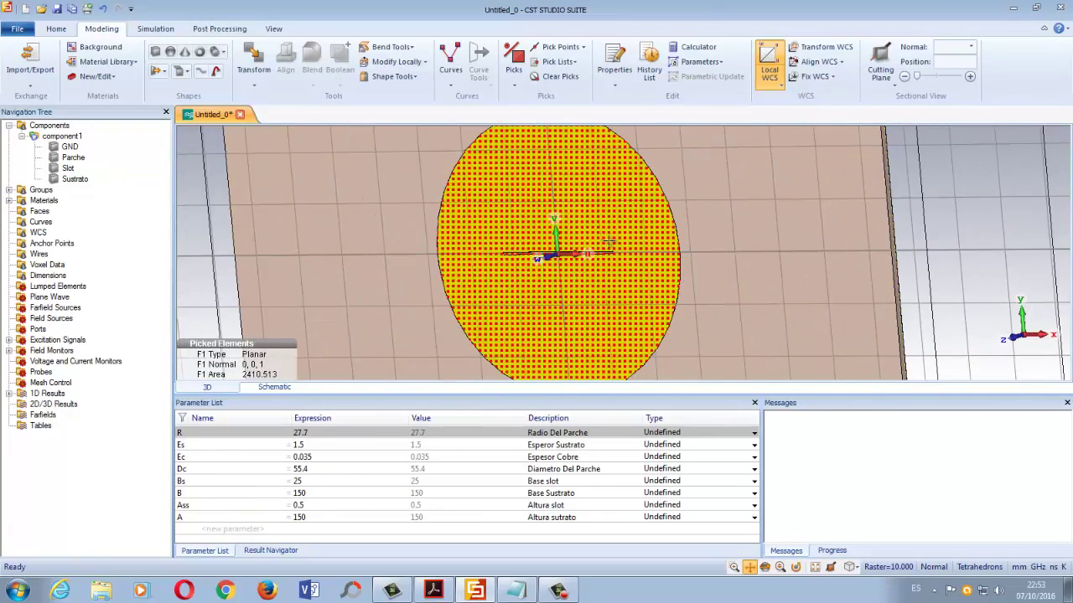
# Clear the picked patch face and subtract the Slot brick from the Parche solid with a Boolean operation
pyautogui.click(546, 77)
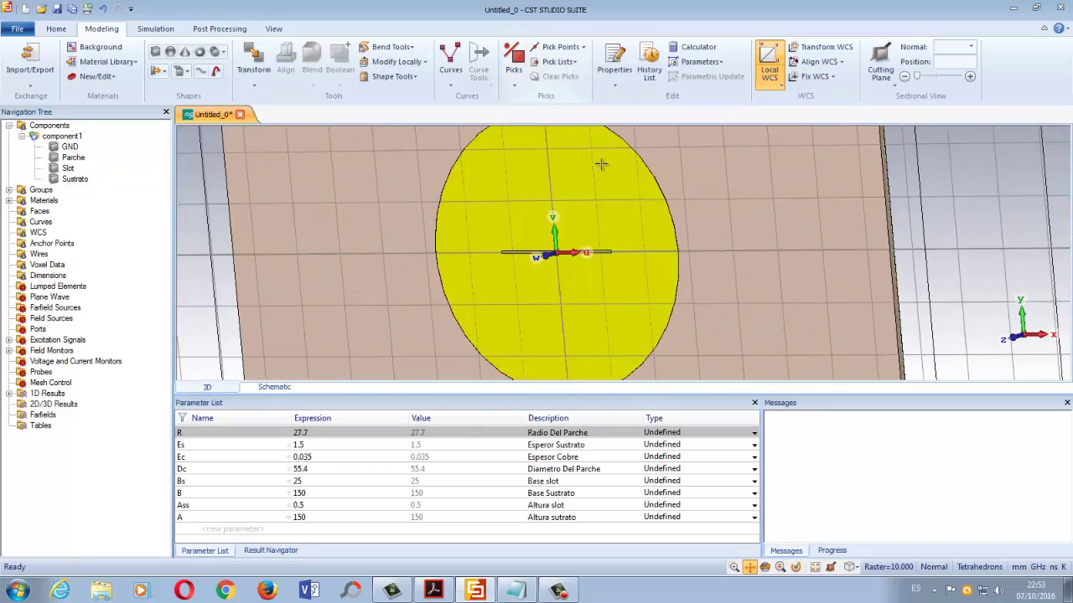
pyautogui.doubleClick(482, 190)
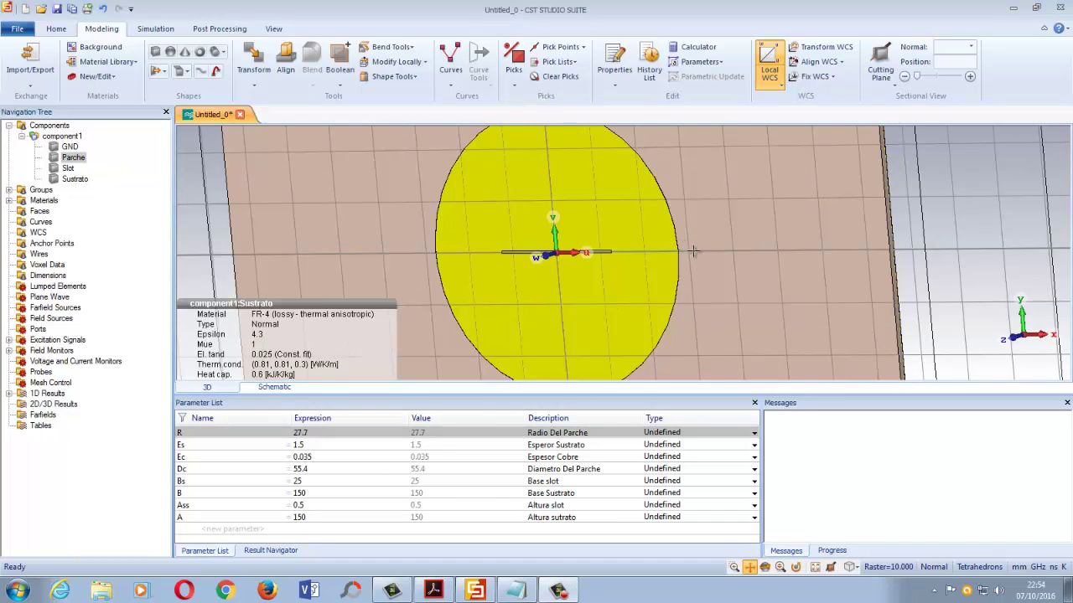
pyautogui.moveTo(668, 267); pyautogui.dragTo(623, 273)
pyautogui.scroll(5, 623, 273)
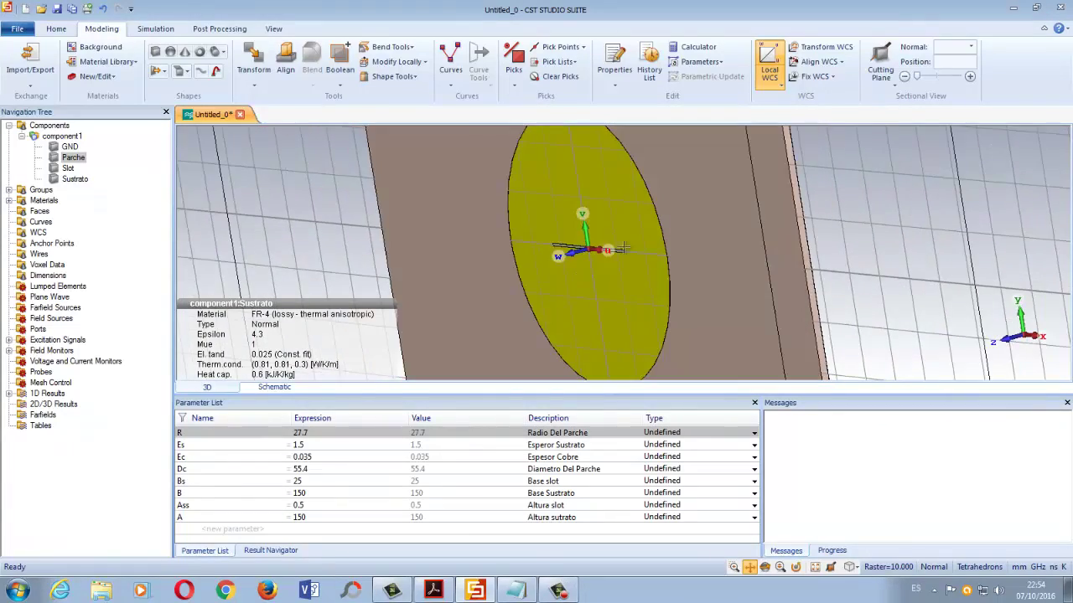
pyautogui.keyDown('ctrl'); pyautogui.moveTo(577, 314); pyautogui.dragTo(517, 302); pyautogui.keyUp('ctrl')
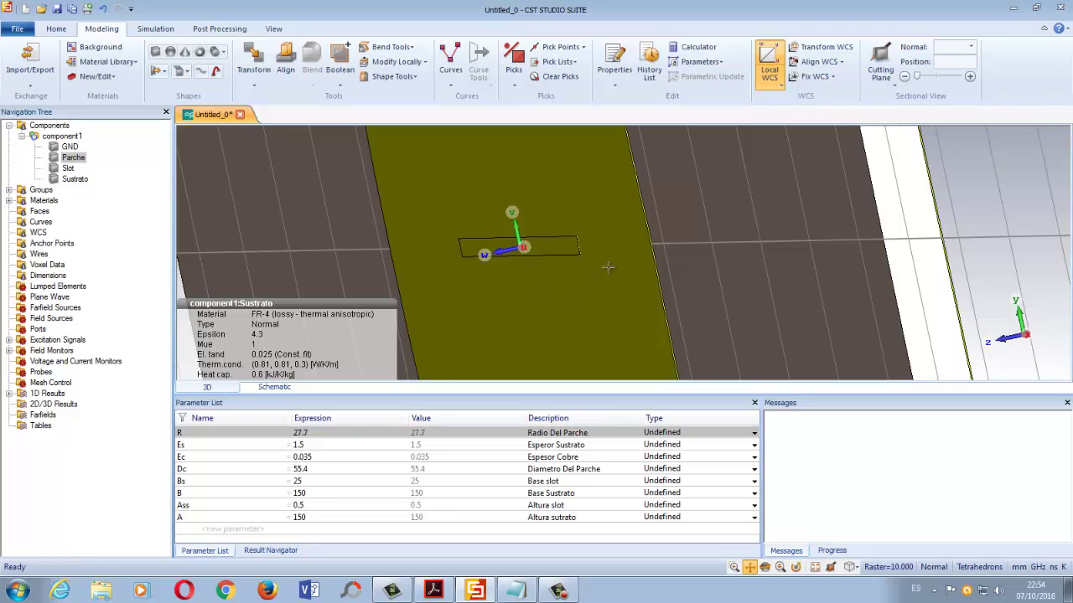
pyautogui.keyDown('ctrl'); pyautogui.moveTo(608, 268); pyautogui.dragTo(606, 275); pyautogui.keyUp('ctrl')
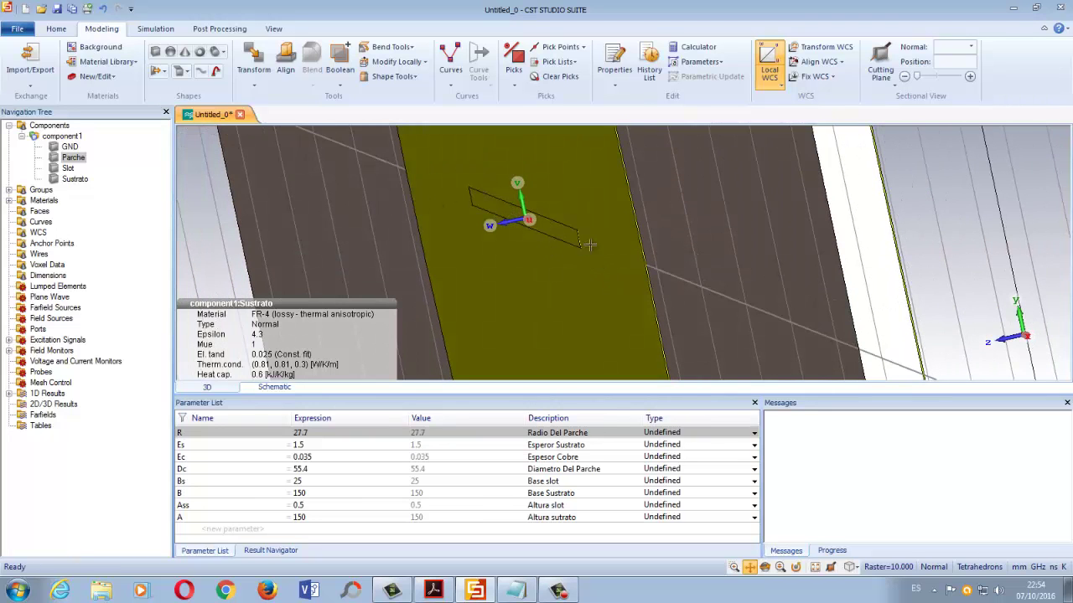
pyautogui.moveTo(595, 262)
pyautogui.mouseDown()
pyautogui.moveTo(637, 271)
pyautogui.moveTo(608, 275)
pyautogui.mouseUp()
pyautogui.scroll(2, 608, 275)
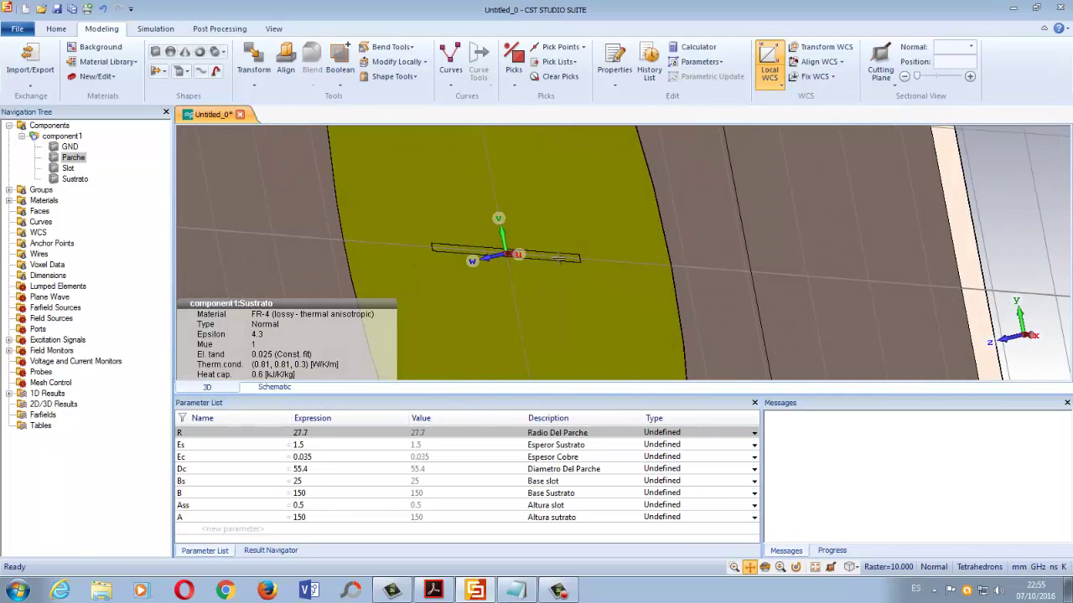
pyautogui.click(73, 157)
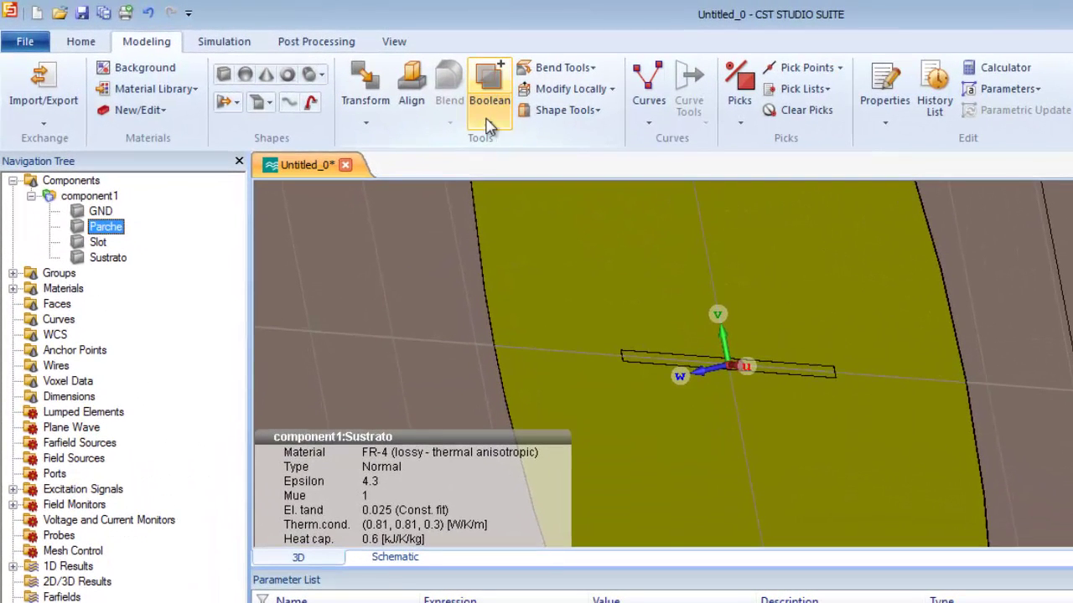
pyautogui.click(490, 124)
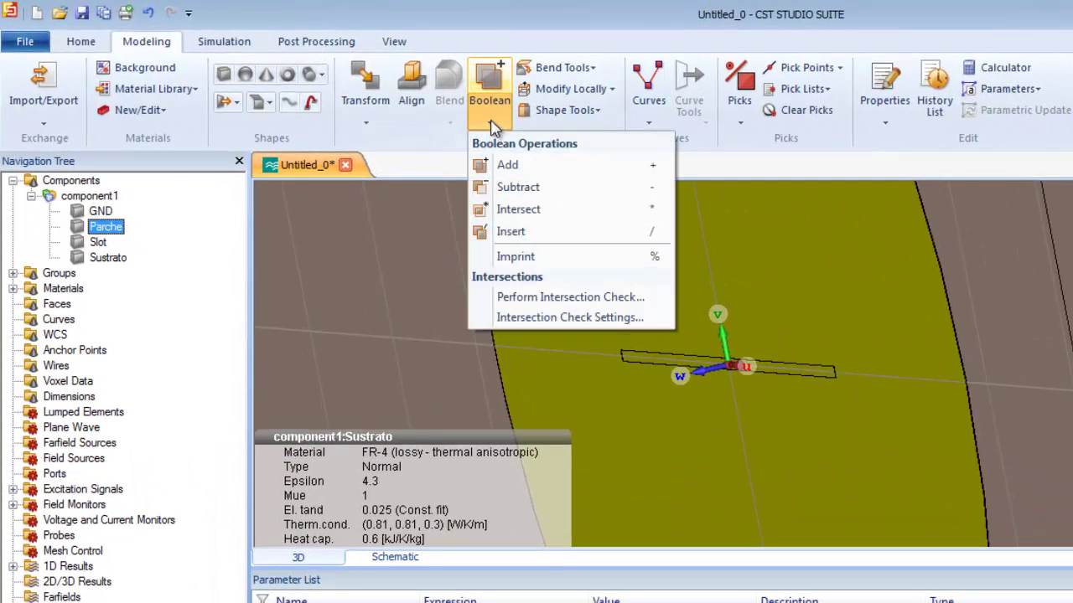
pyautogui.click(541, 189)
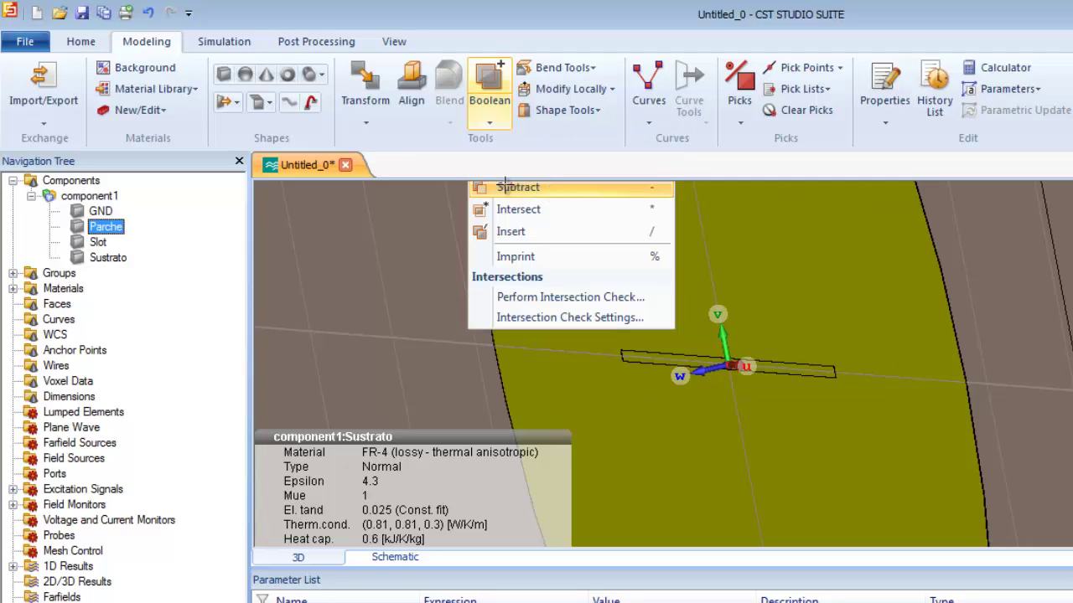
pyautogui.click(98, 242)
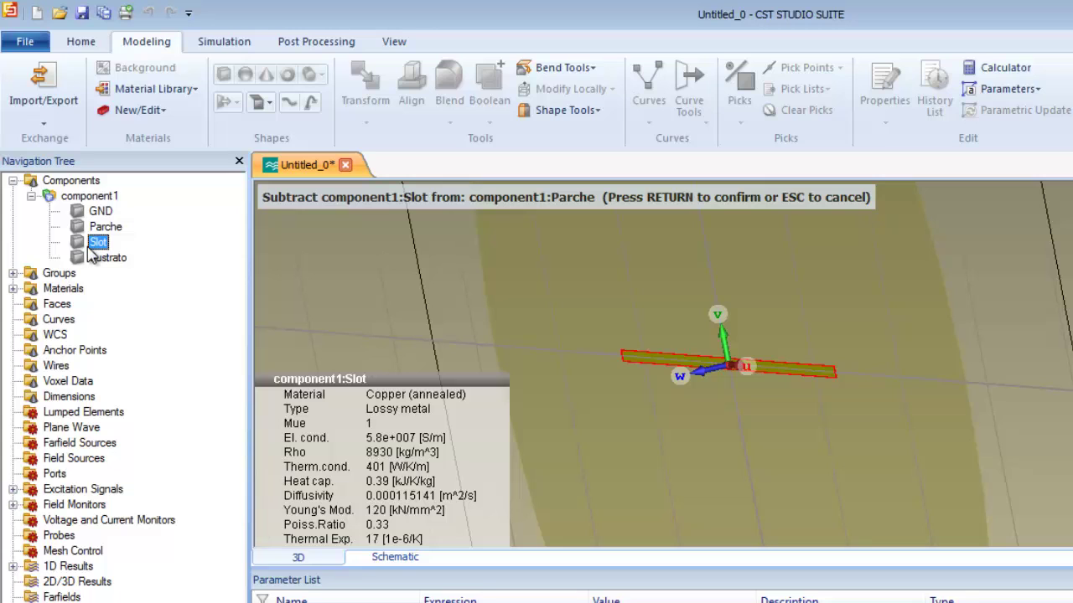
pyautogui.press('Return')
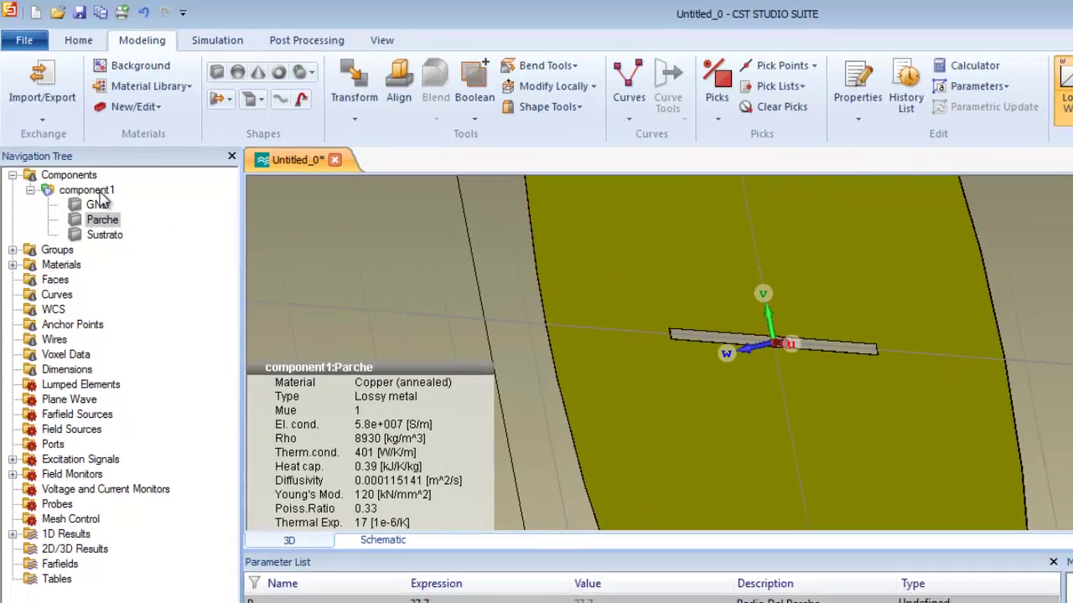
# Examine the slot cut in the circular patch, including its end edge, and the whole antenna from several angles
pyautogui.click(99, 193)
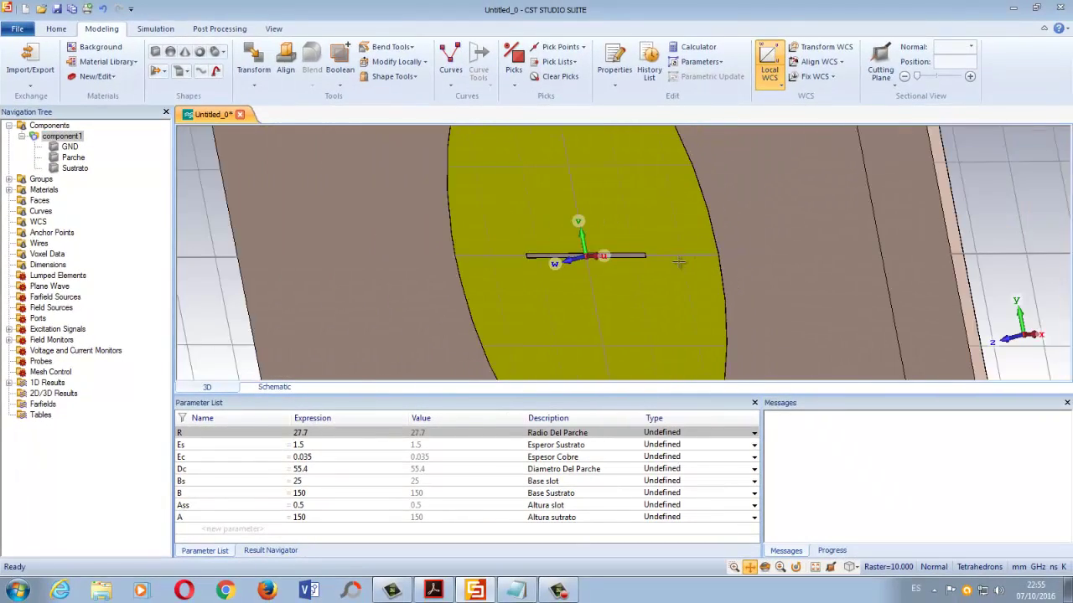
pyautogui.scroll(-5, 679, 261)
pyautogui.scroll(-2, 712, 294)
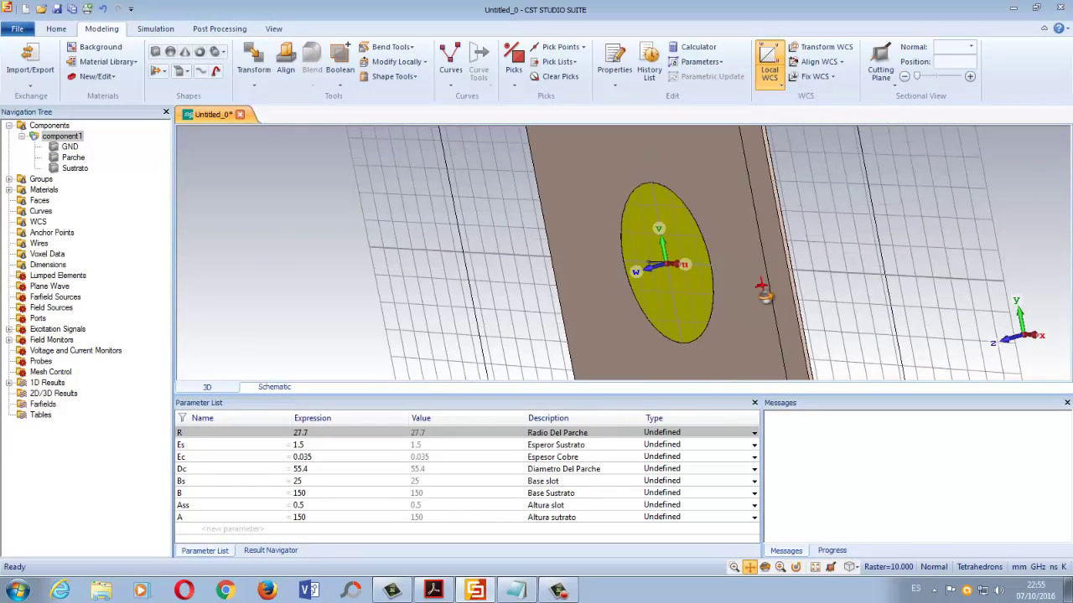
pyautogui.scroll(6, 675, 286)
pyautogui.scroll(5, 866, 240)
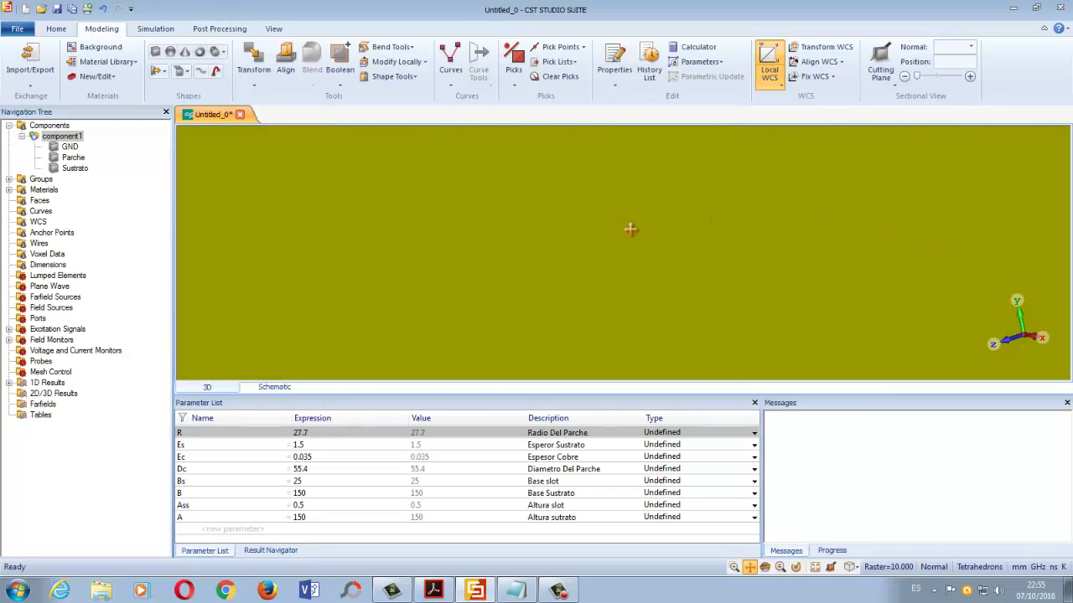
pyautogui.moveTo(901, 287); pyautogui.dragTo(853, 266)
pyautogui.scroll(-5, 890, 265)
pyautogui.moveTo(713, 288); pyautogui.dragTo(835, 262)
pyautogui.keyDown('ctrl'); pyautogui.moveTo(747, 282); pyautogui.dragTo(787, 277); pyautogui.keyUp('ctrl')
pyautogui.scroll(8, 365, 246)
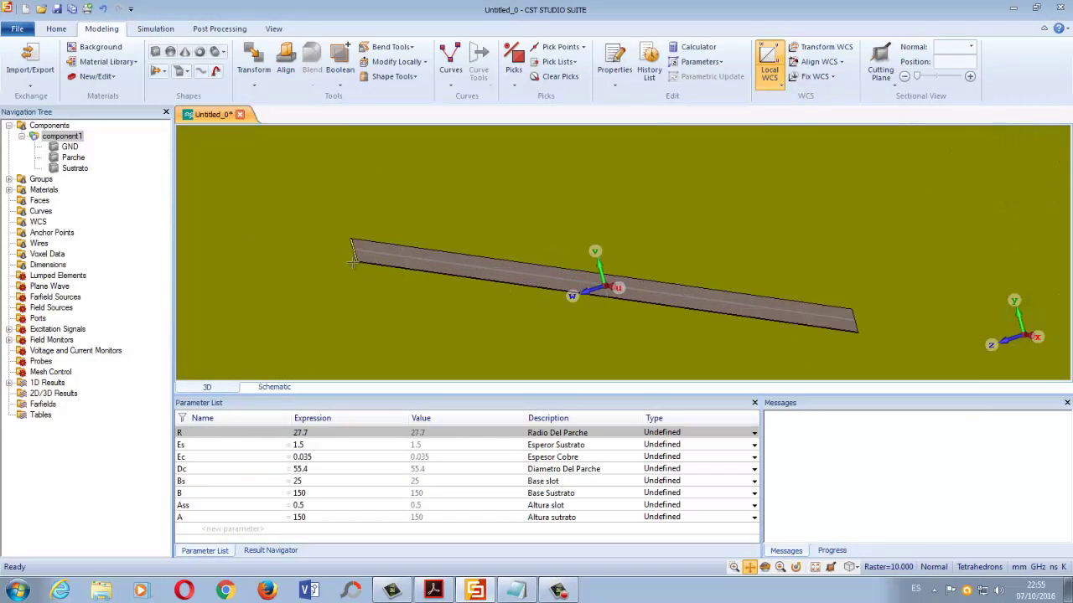
pyautogui.scroll(4, 365, 246)
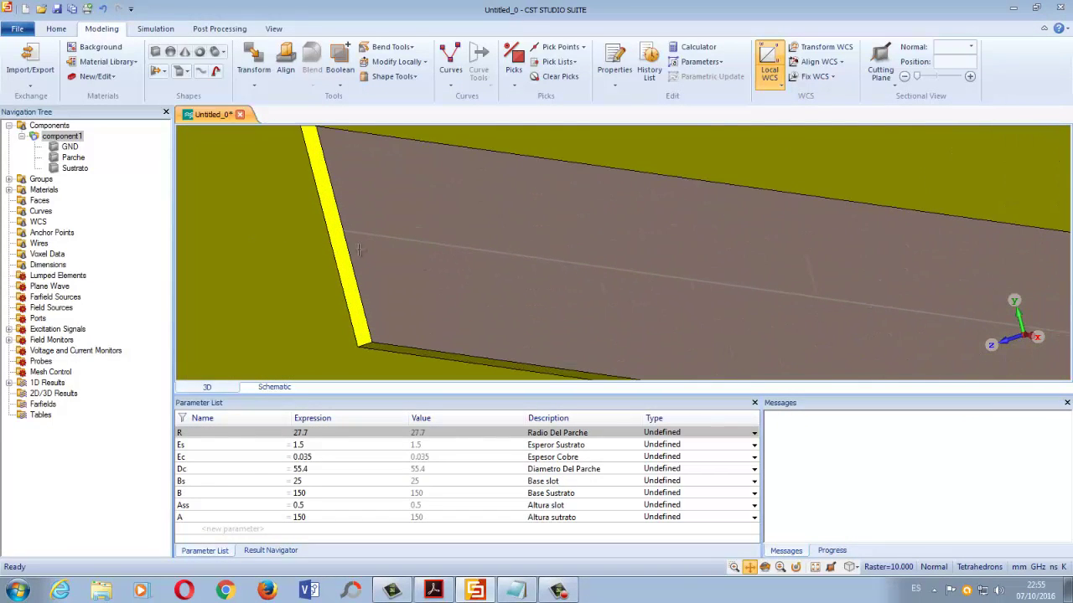
pyautogui.scroll(-4, 415, 249)
pyautogui.scroll(-10, 508, 278)
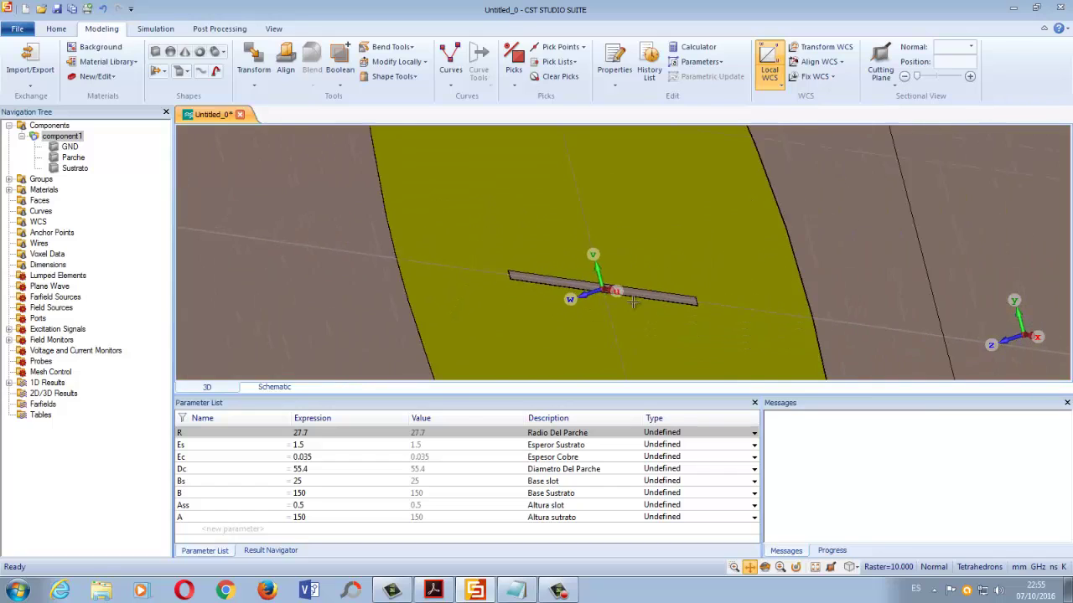
pyautogui.keyDown('ctrl'); pyautogui.moveTo(719, 310); pyautogui.dragTo(755, 300); pyautogui.keyUp('ctrl')
pyautogui.scroll(-8, 755, 300)
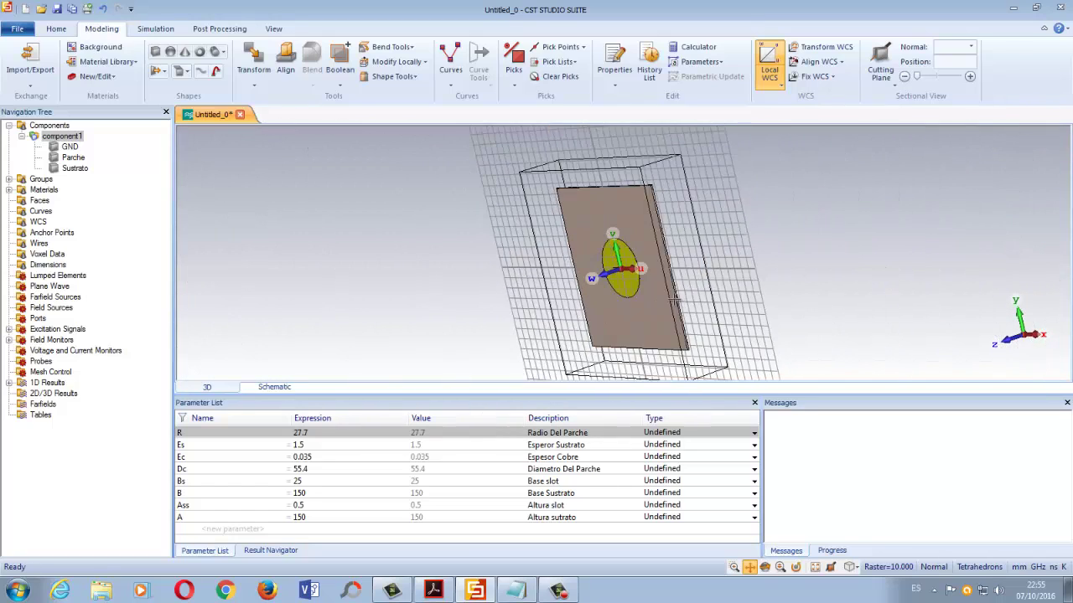
pyautogui.moveTo(669, 250); pyautogui.dragTo(672, 278)
pyautogui.scroll(6, 672, 279)
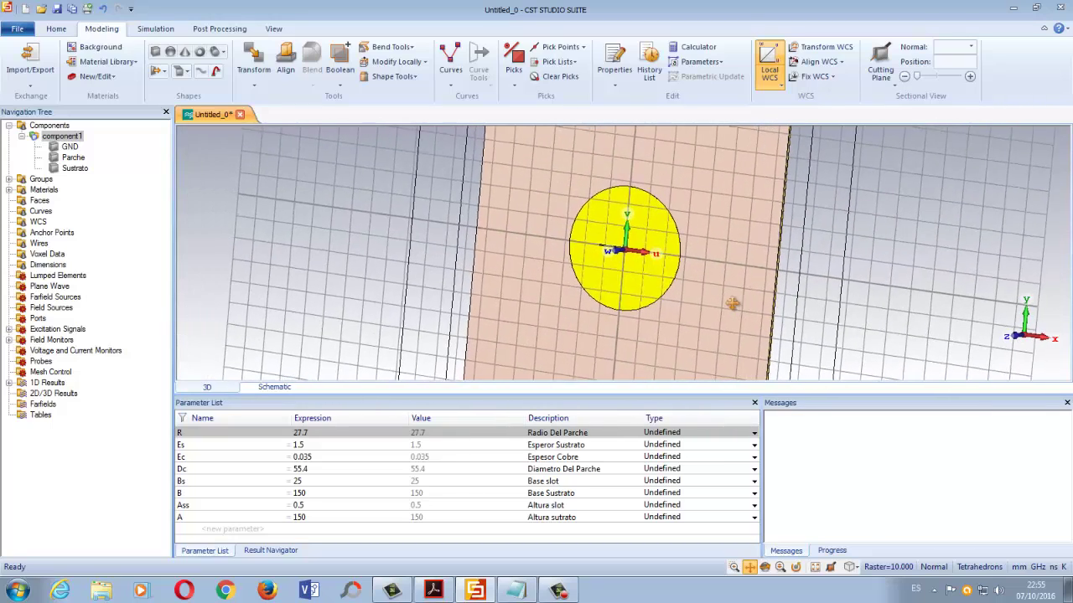
pyautogui.moveTo(753, 251); pyautogui.dragTo(723, 244)
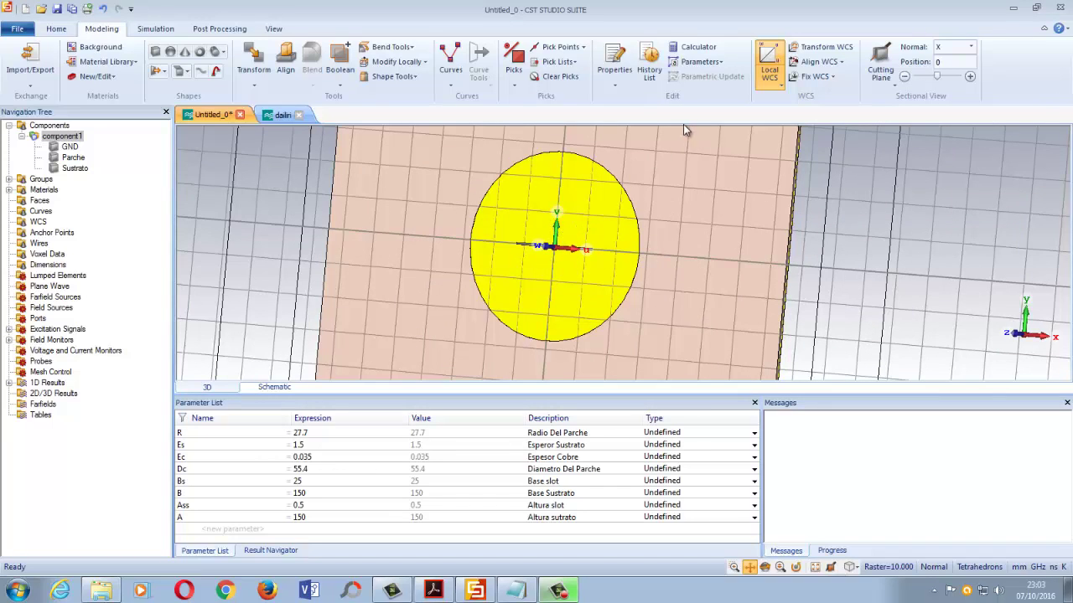
# Consult the coaxial feed location in the Acrobat Reader PDF, set the local WCS move offset DV to -9 in CST and preview it
pyautogui.click(811, 47)
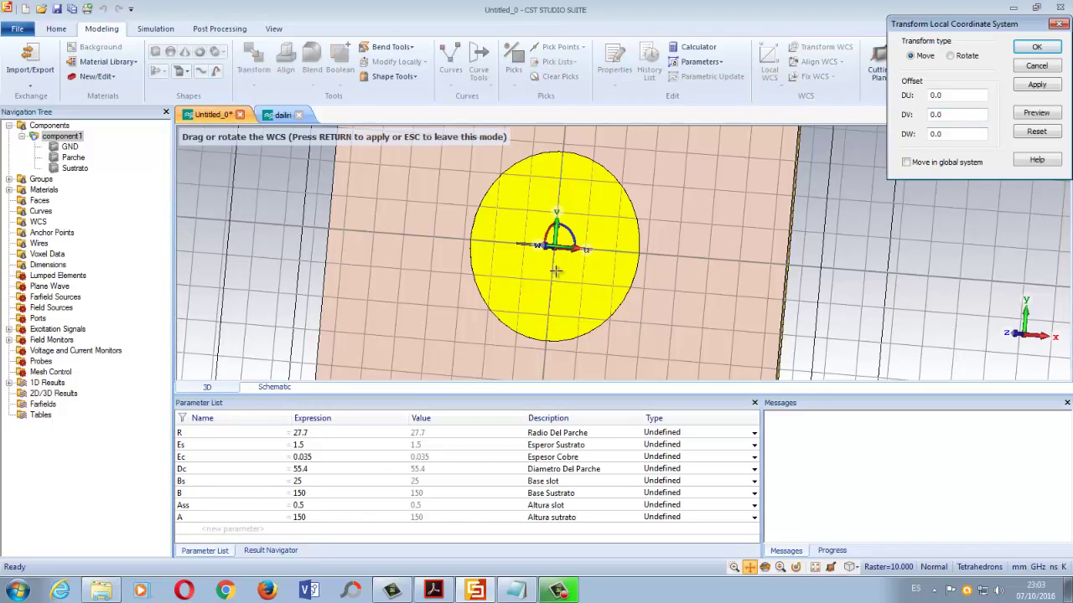
pyautogui.click(433, 591)
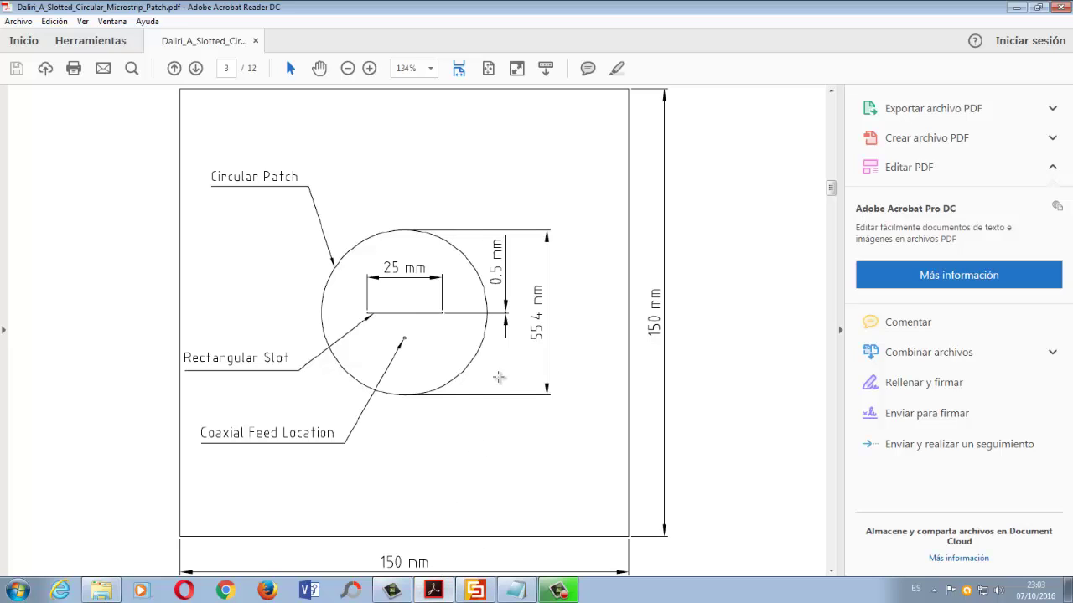
pyautogui.click(475, 591)
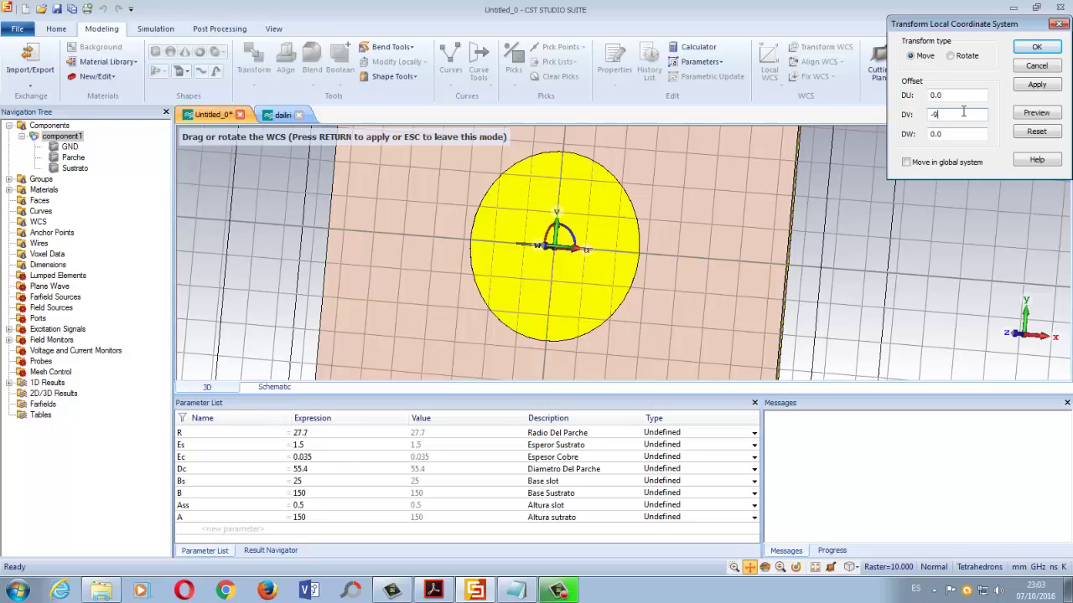
pyautogui.click(1036, 115)
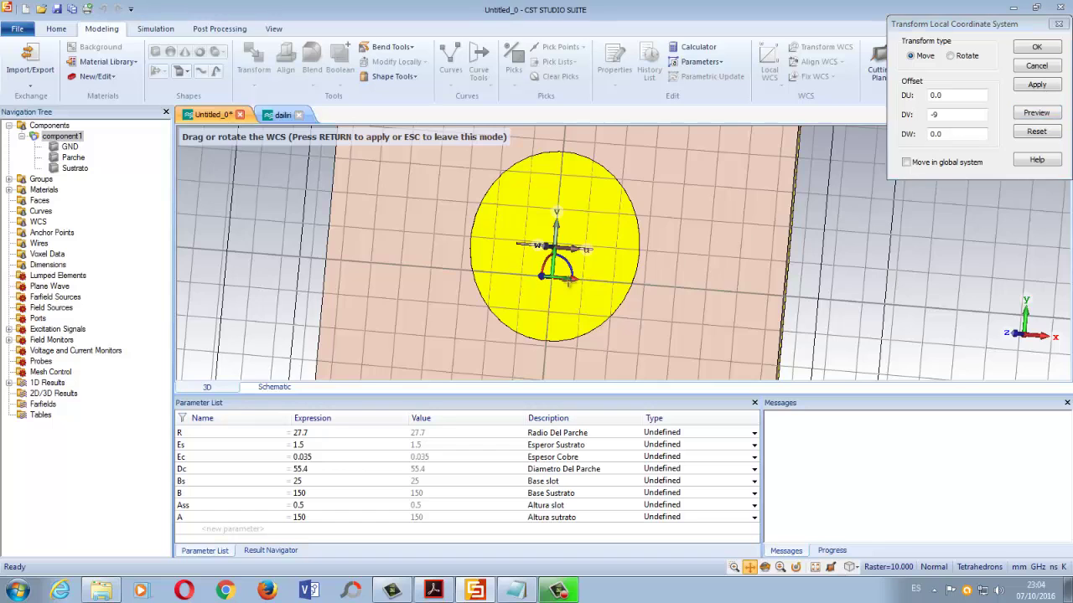
# Compare the previewed WCS origin with the coaxial feed location in the PDF drawing and accept the move in CST
pyautogui.scroll(3, 503, 302)
pyautogui.scroll(-2, 501, 305)
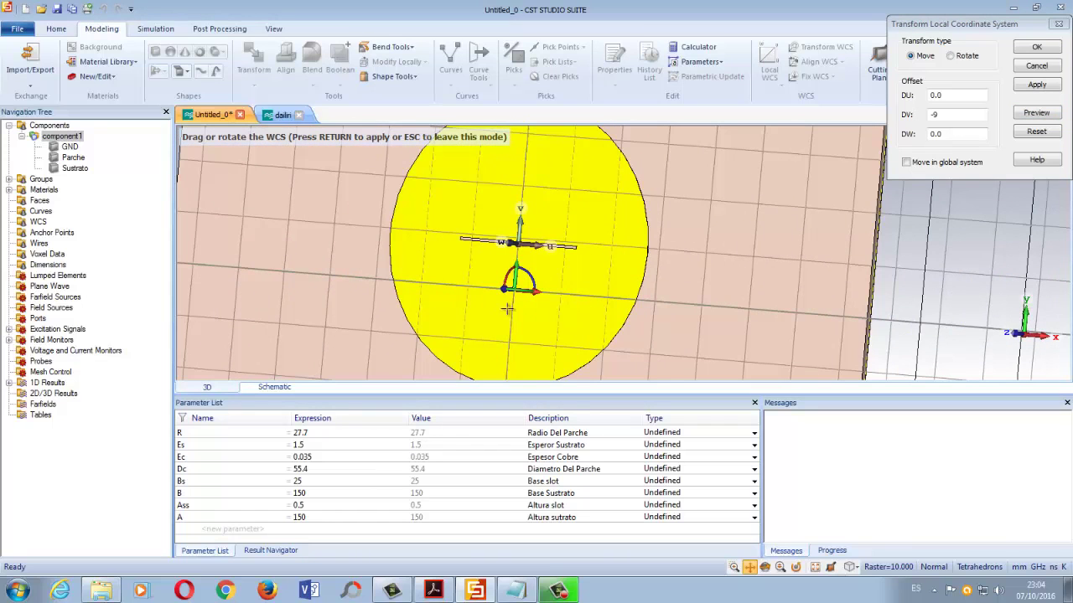
pyautogui.scroll(1, 602, 294)
pyautogui.scroll(1, 554, 296)
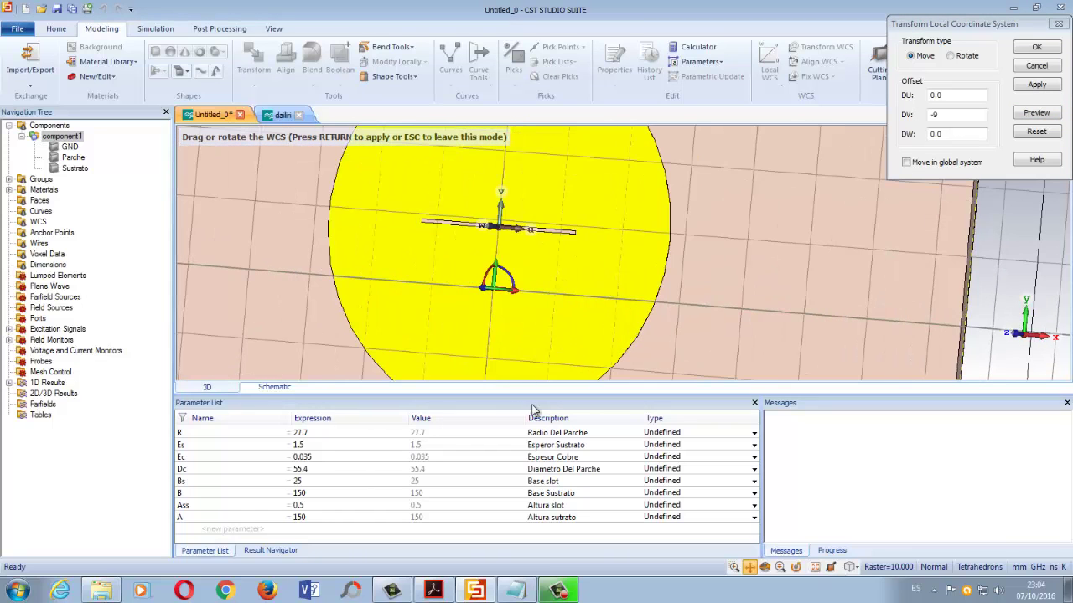
pyautogui.click(435, 593)
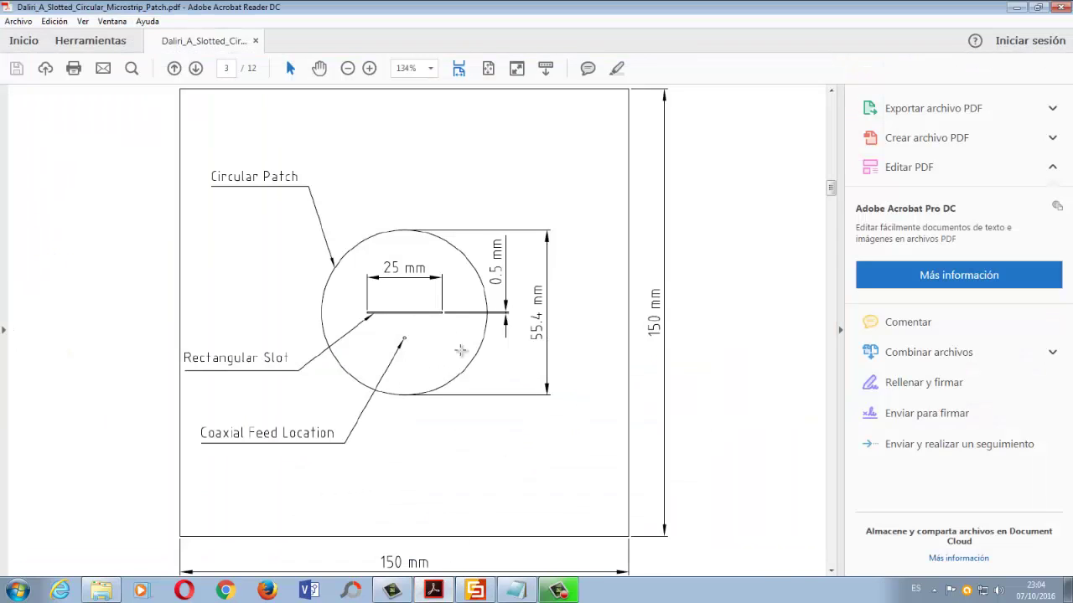
pyautogui.click(475, 591)
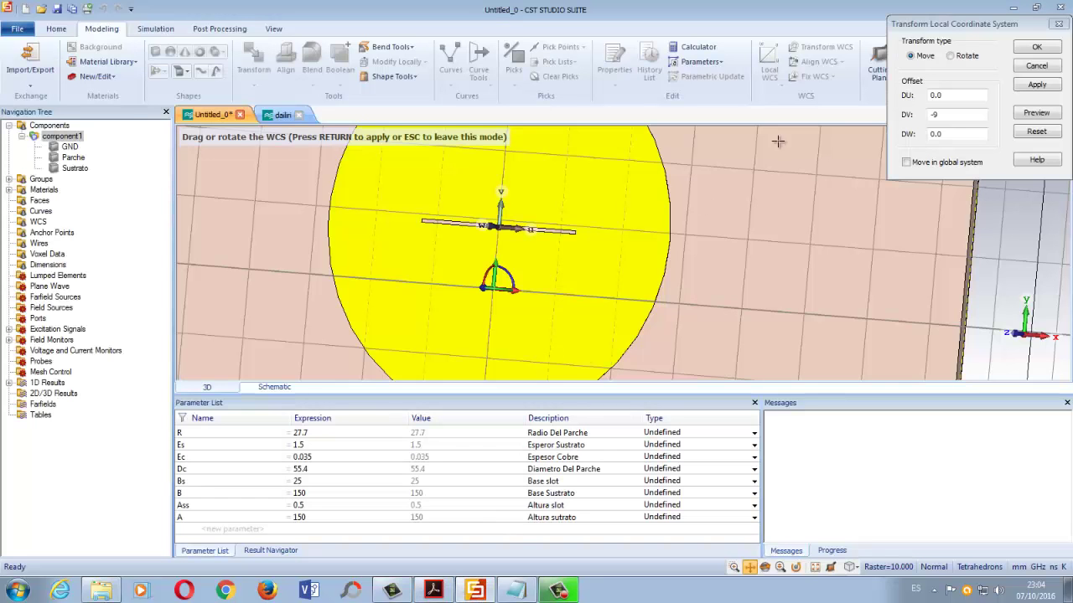
pyautogui.click(1048, 65)
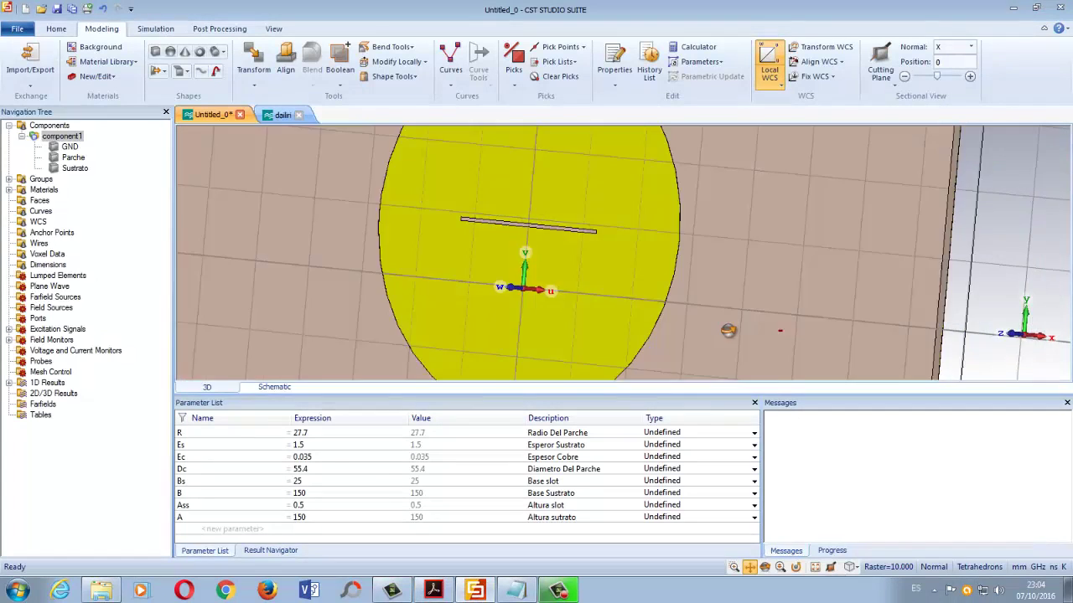
pyautogui.moveTo(779, 329); pyautogui.dragTo(696, 323)
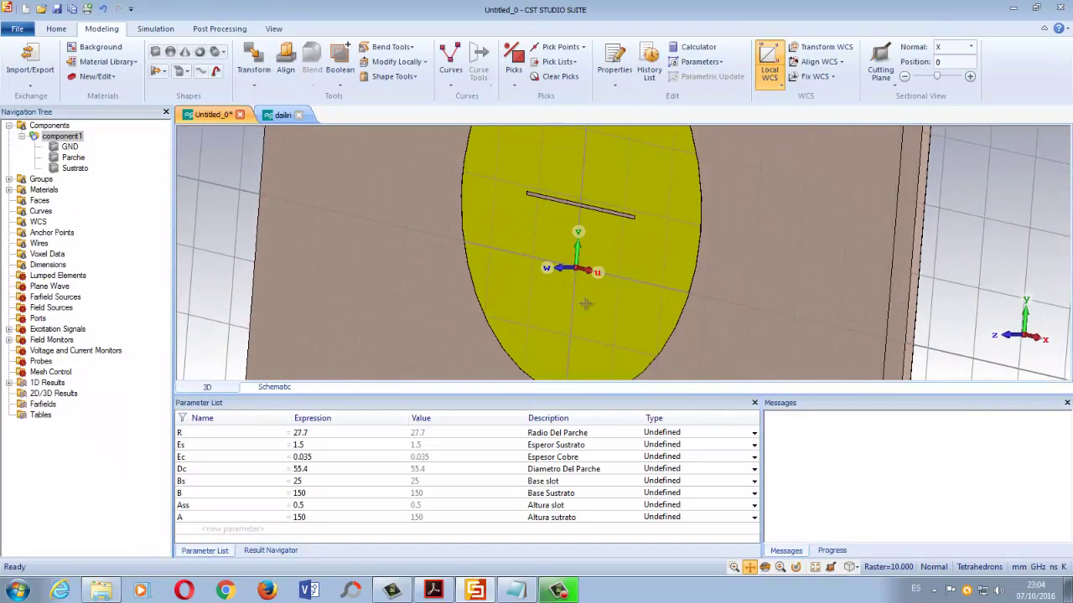
# Open the analytical line impedance calculation macro for the coaxial feed at the local WCS origin
pyautogui.scroll(3, 586, 304)
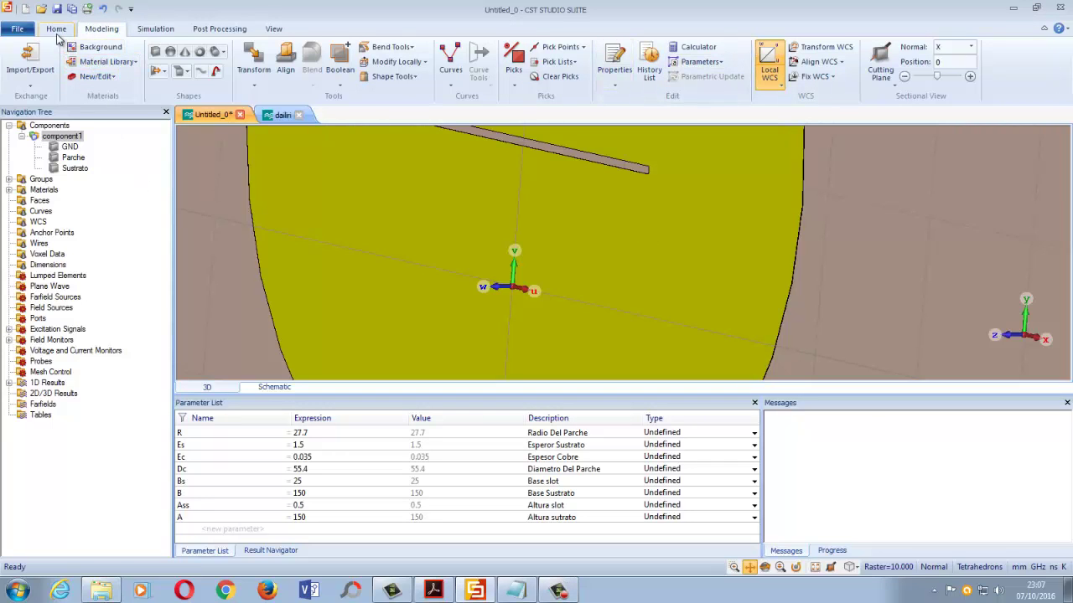
pyautogui.click(56, 30)
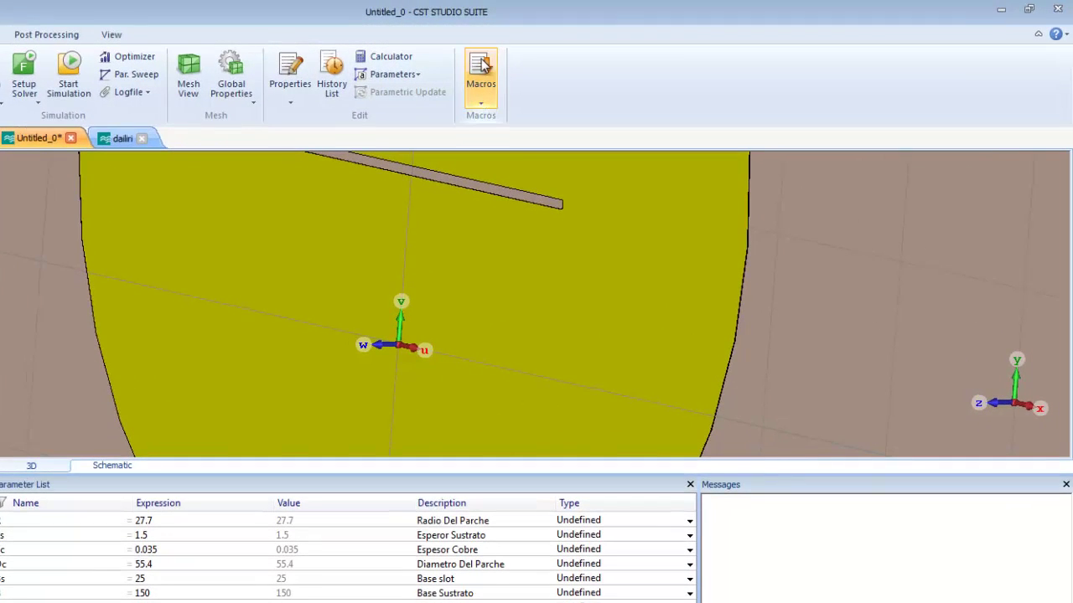
pyautogui.click(471, 111)
pyautogui.moveTo(556, 141)
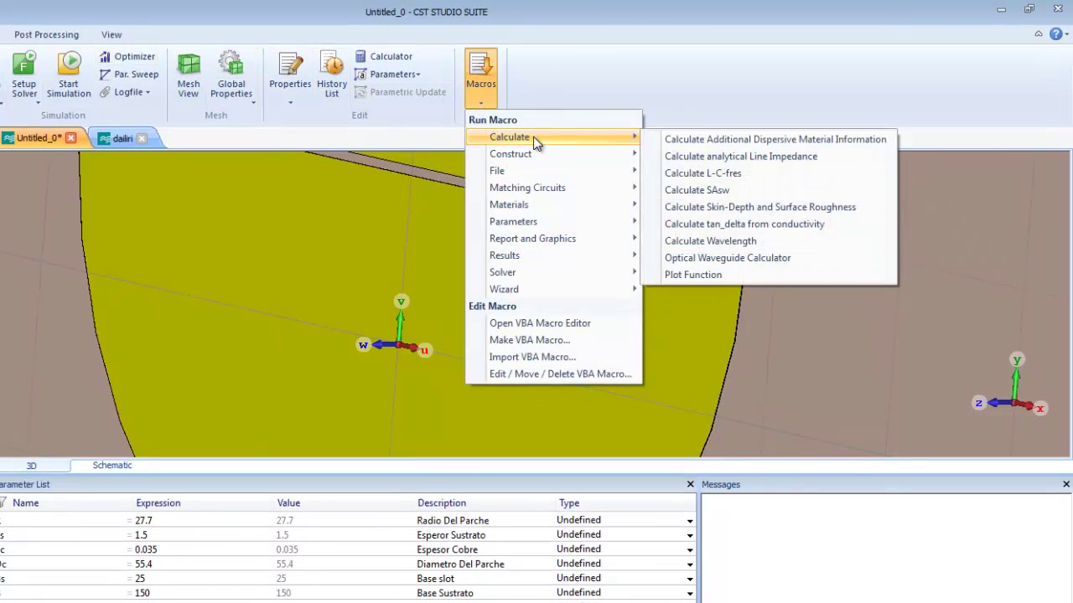
pyautogui.click(753, 157)
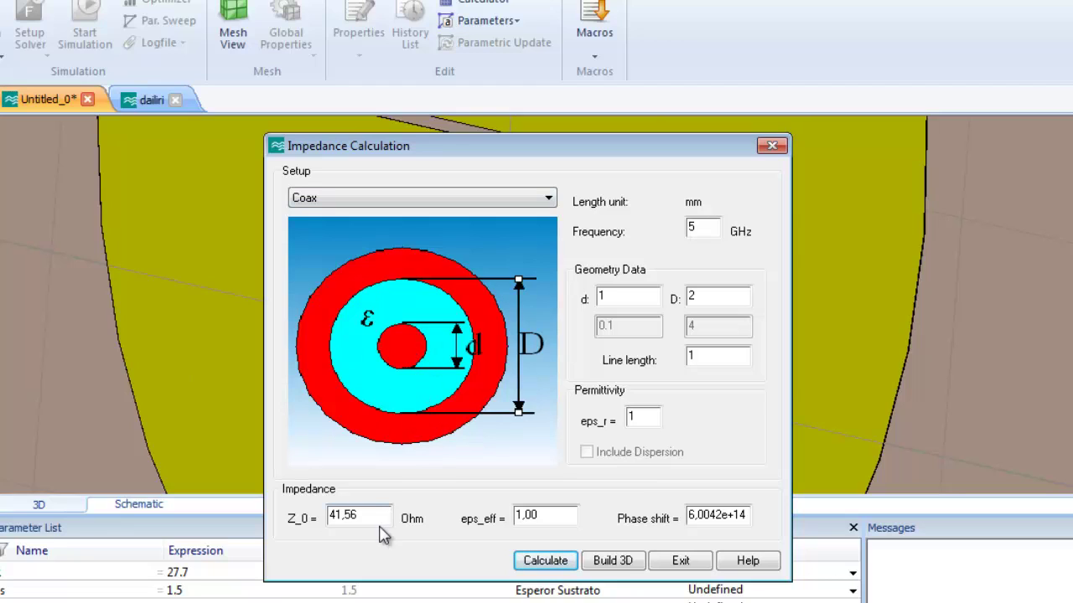
# Set the coax outer diameter D to 2.3022 in the Impedance Calculation dialog, recalculate, and check the Z_0 impedance
pyautogui.doubleClick(384, 513)
pyautogui.click(385, 514)
pyautogui.moveTo(385, 513); pyautogui.dragTo(289, 507)
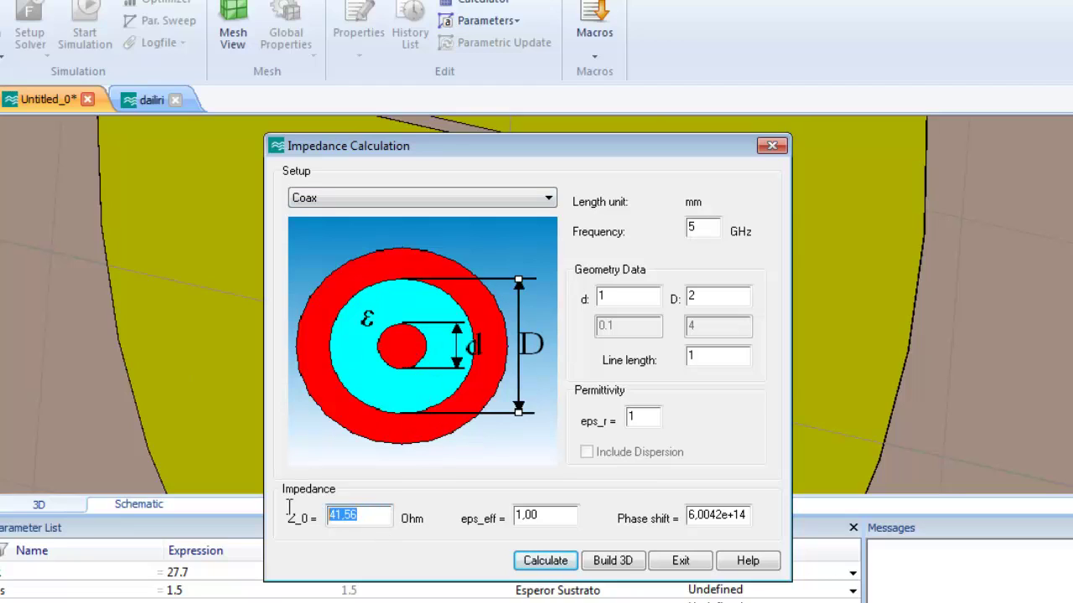
pyautogui.click(382, 514)
pyautogui.moveTo(376, 516); pyautogui.dragTo(306, 512)
pyautogui.click(727, 297)
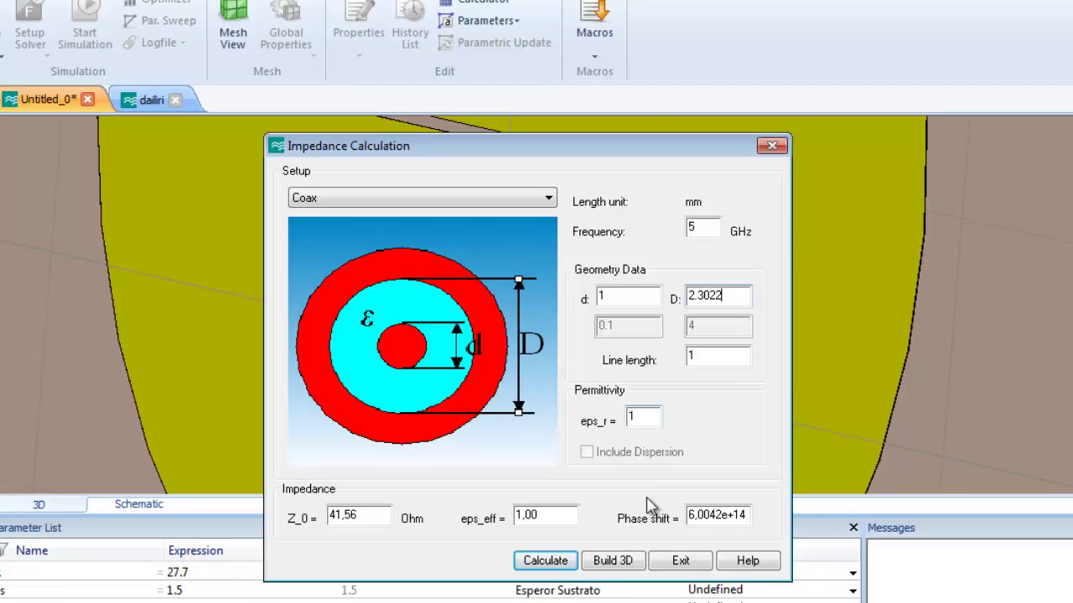
pyautogui.click(543, 561)
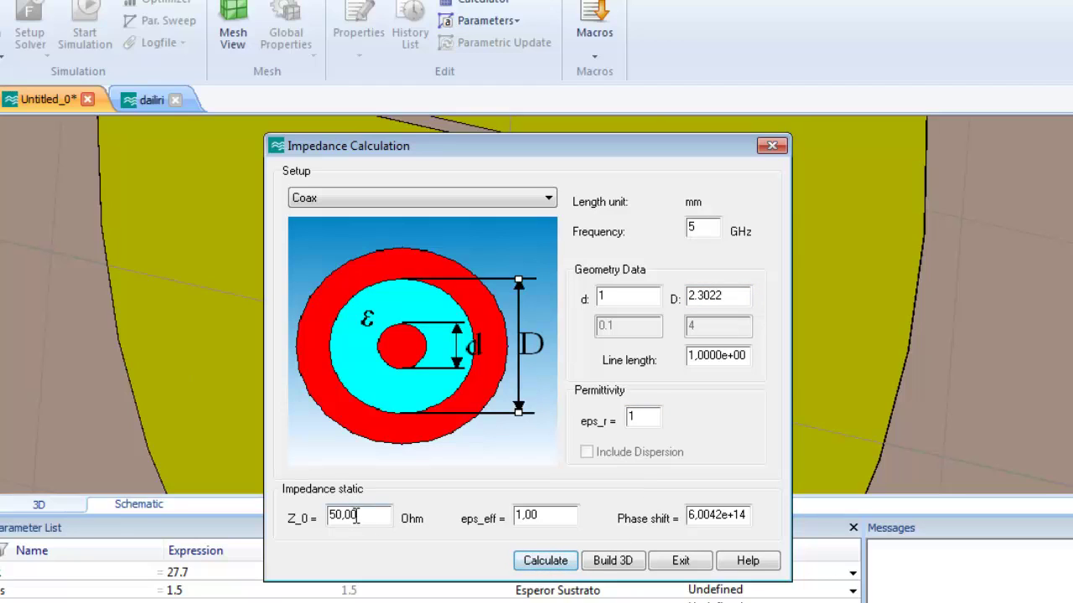
pyautogui.doubleClick(356, 515)
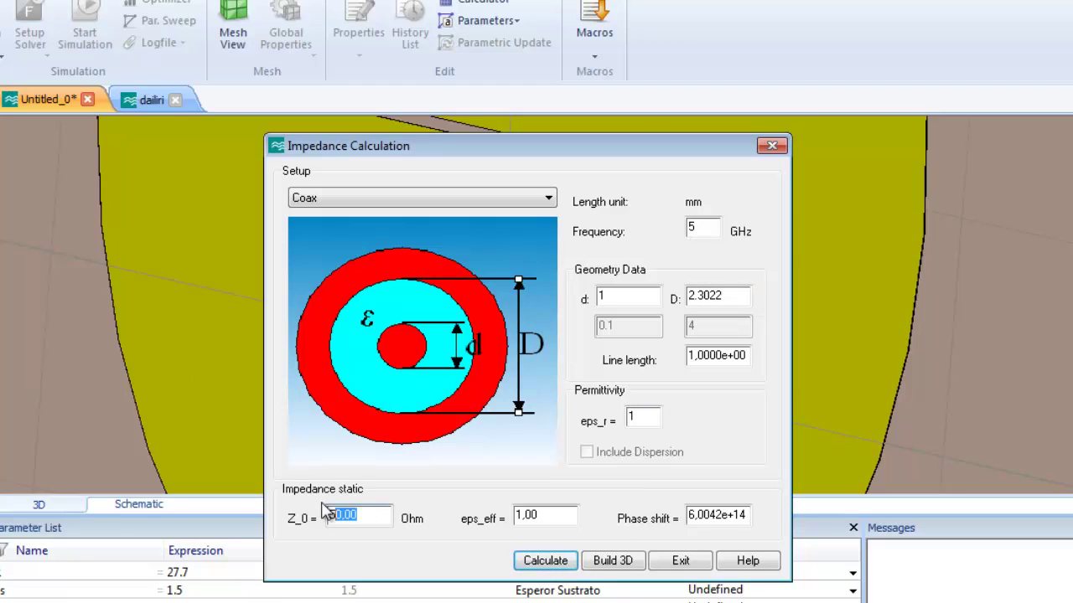
pyautogui.click(363, 518)
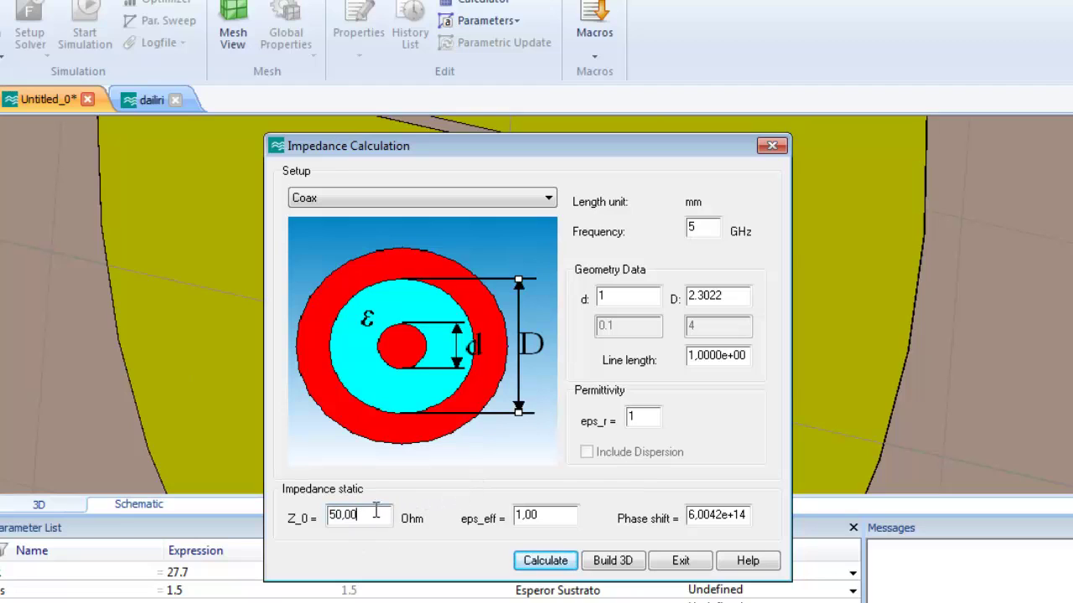
# Build the calculated coax line as a 3D model and exit the impedance calculator
pyautogui.click(642, 562)
pyautogui.click(676, 332)
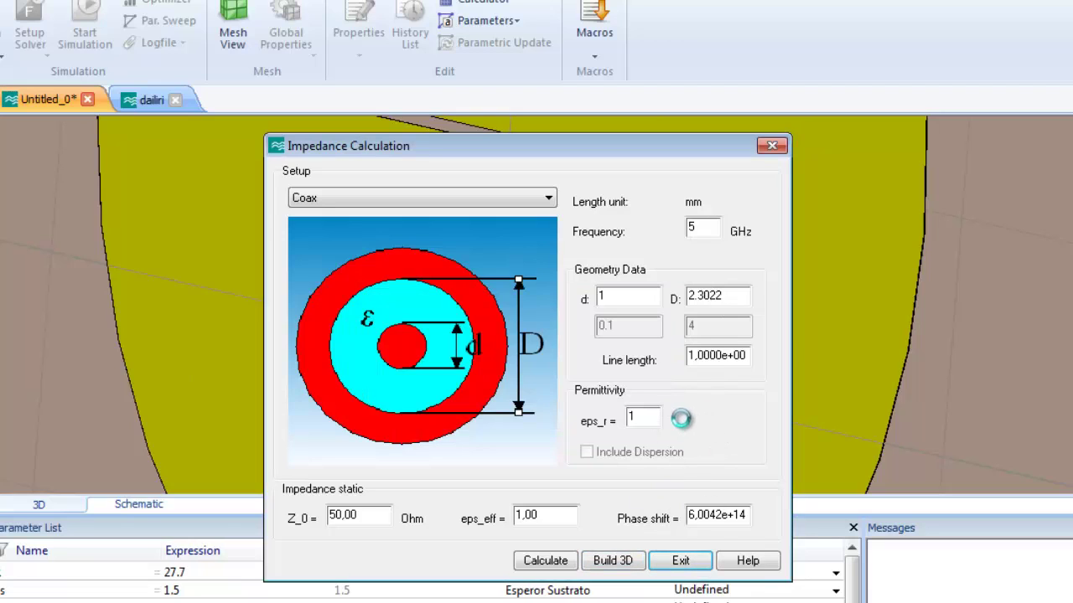
pyautogui.click(697, 560)
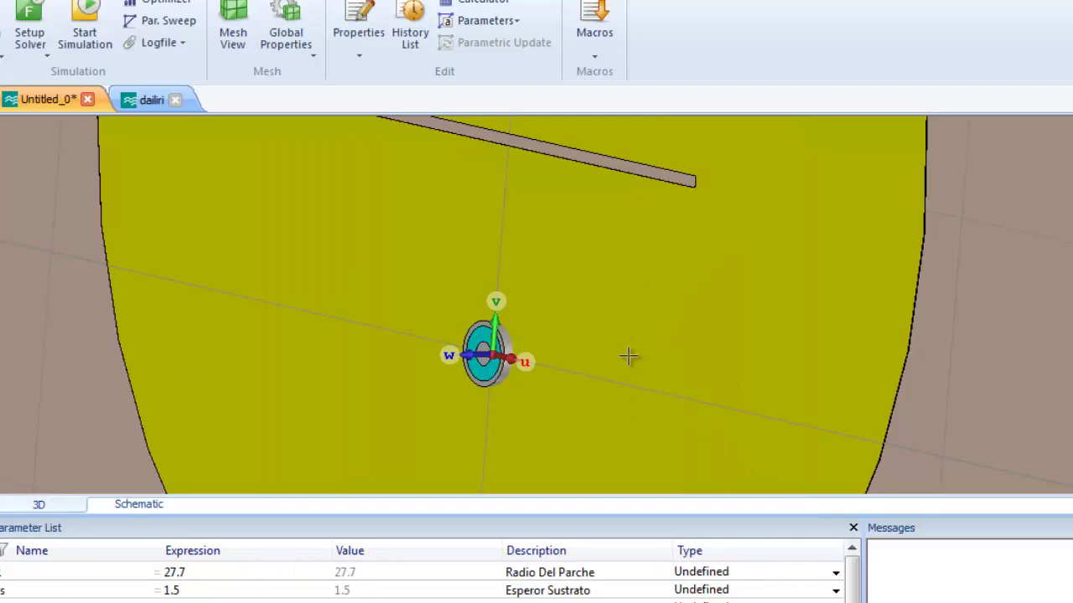
# Section the antenna and new coax with a cutting plane normal to X at position 0
pyautogui.moveTo(581, 378); pyautogui.dragTo(573, 337, button='middle')
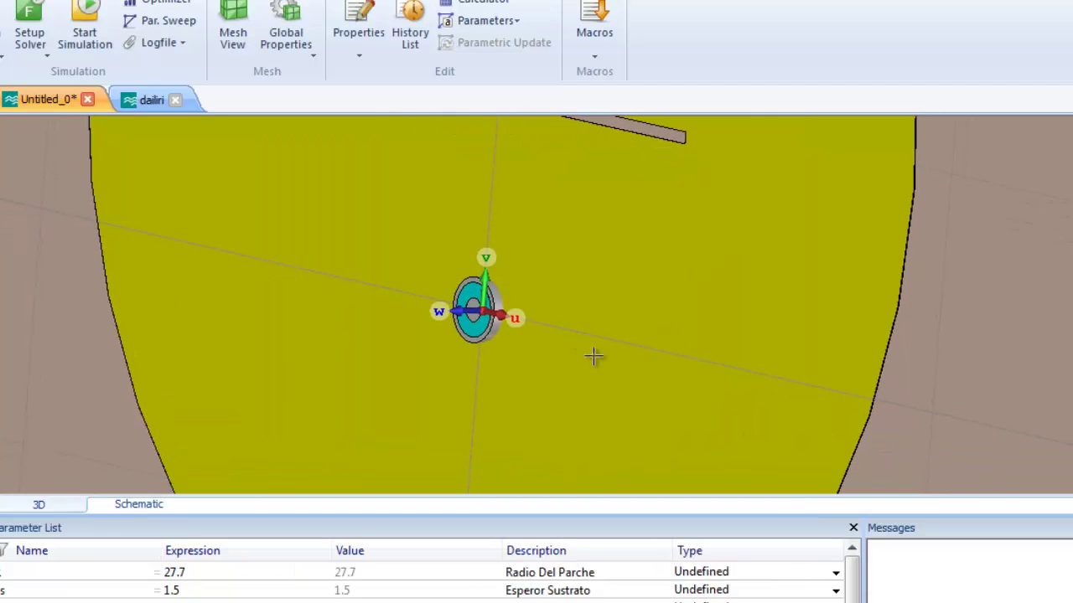
pyautogui.keyDown('ctrl'); pyautogui.moveTo(596, 357); pyautogui.dragTo(632, 360); pyautogui.keyUp('ctrl')
pyautogui.moveTo(610, 371); pyautogui.dragTo(675, 390, button='middle')
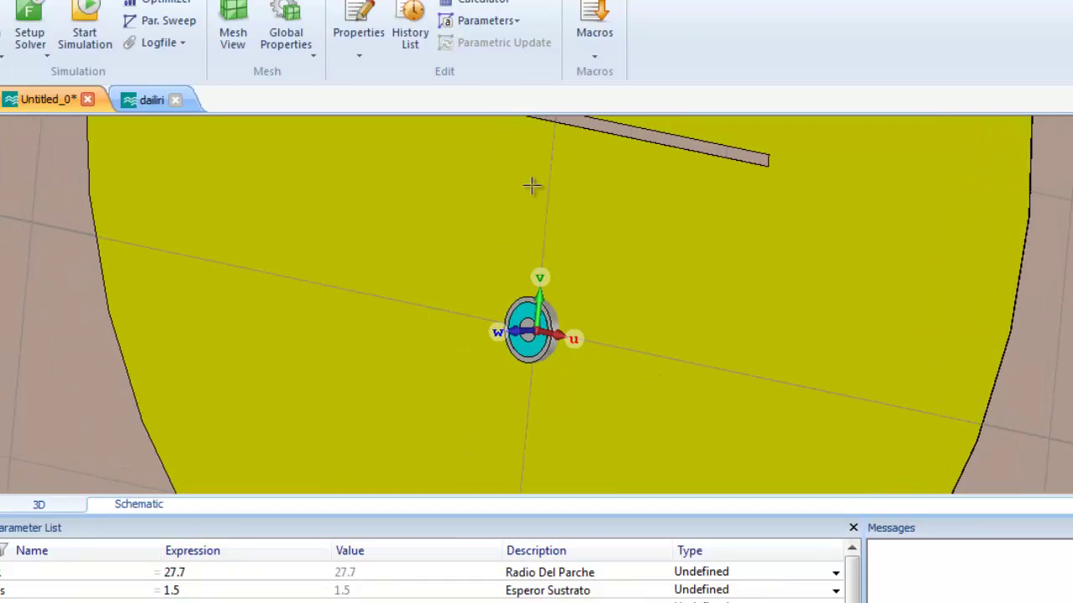
pyautogui.moveTo(548, 172); pyautogui.dragTo(511, 185, button='middle')
pyautogui.click(0, 0)
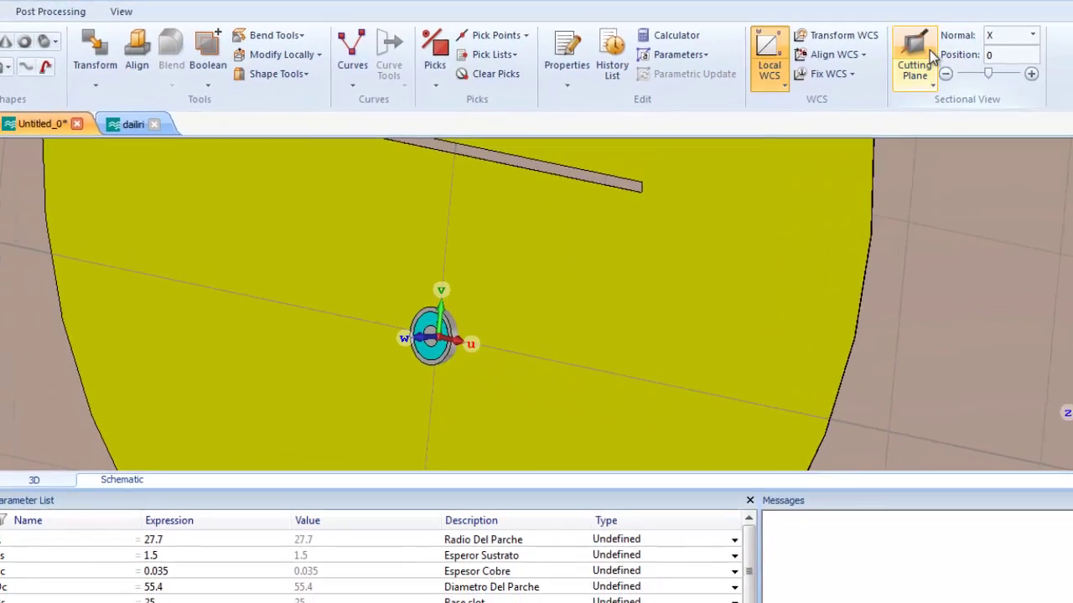
pyautogui.click(911, 60)
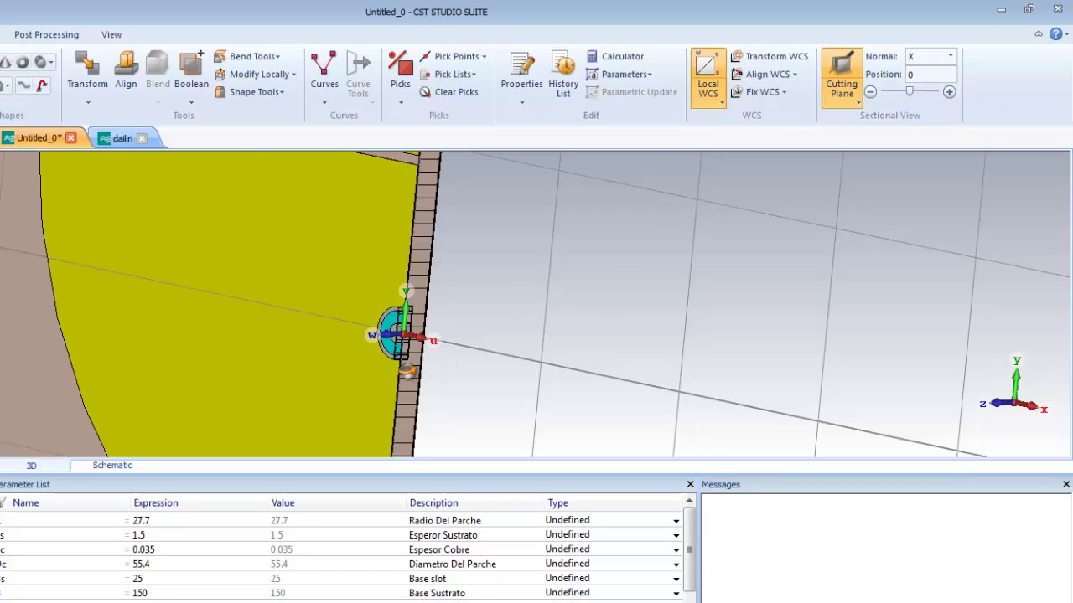
# Examine the sectioned coax against the patch and substrate, highlighting InnerConductor, Parche and the whole Coax component in turn
pyautogui.moveTo(417, 372); pyautogui.dragTo(385, 412)
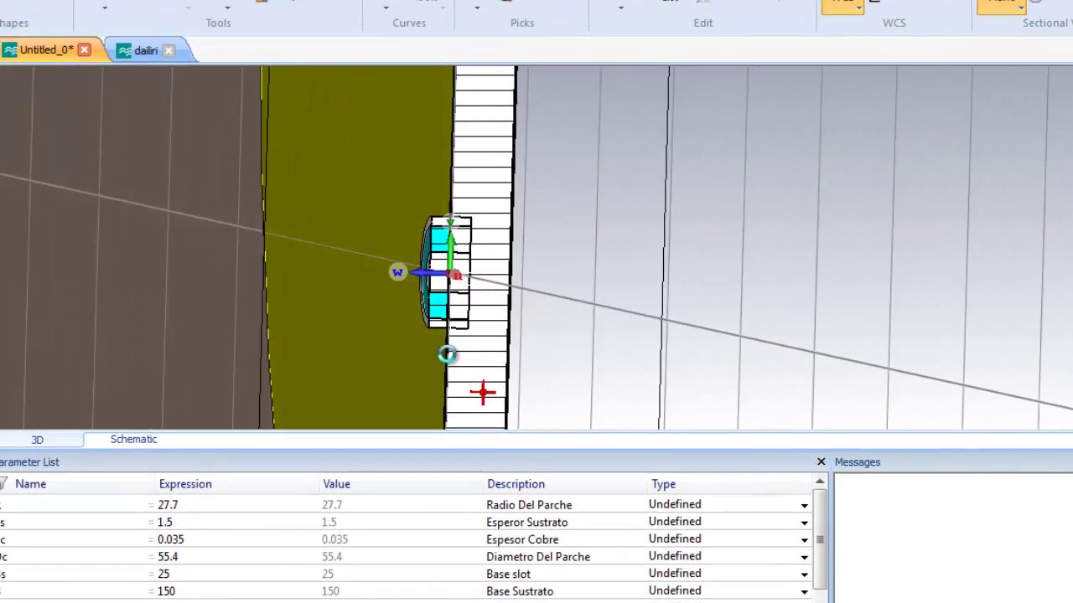
pyautogui.moveTo(446, 354); pyautogui.dragTo(514, 304)
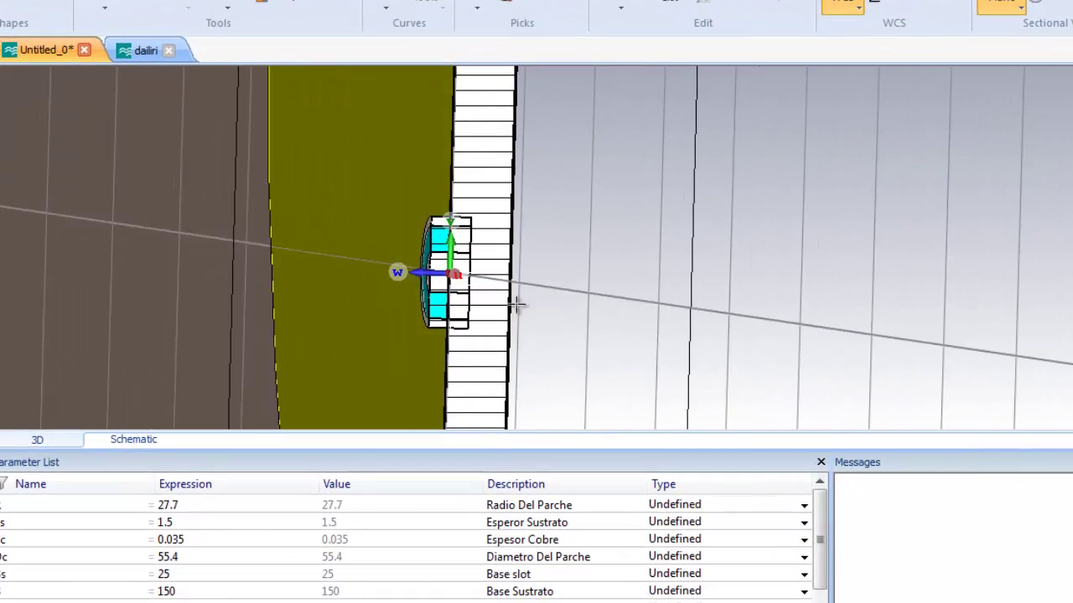
pyautogui.moveTo(479, 360)
pyautogui.mouseDown()
pyautogui.moveTo(499, 360)
pyautogui.moveTo(481, 360)
pyautogui.mouseUp()
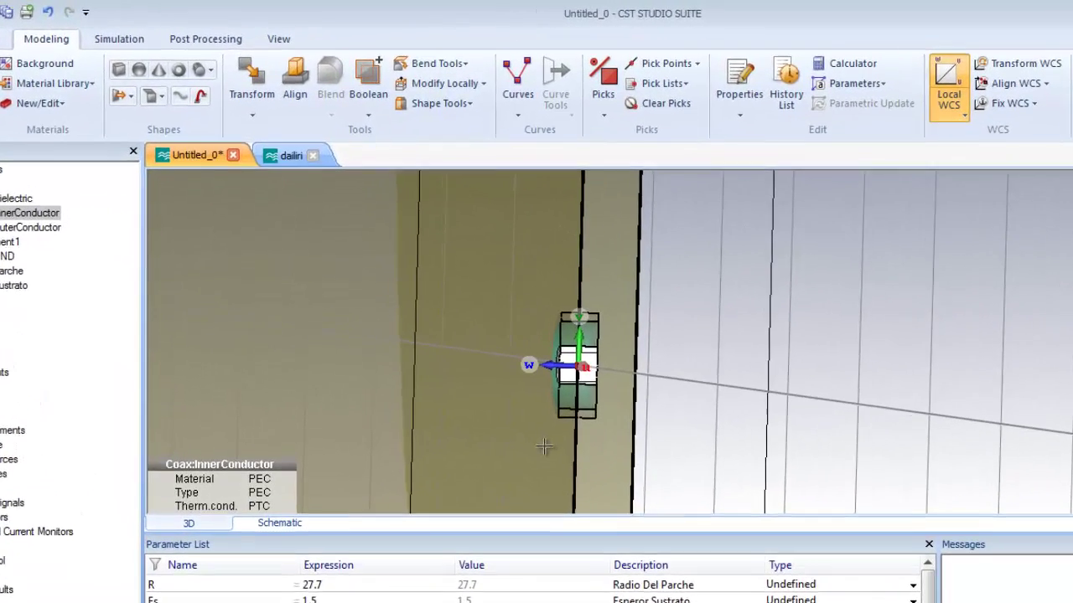
pyautogui.keyDown('ctrl'); pyautogui.moveTo(464, 329); pyautogui.dragTo(514, 333); pyautogui.keyUp('ctrl')
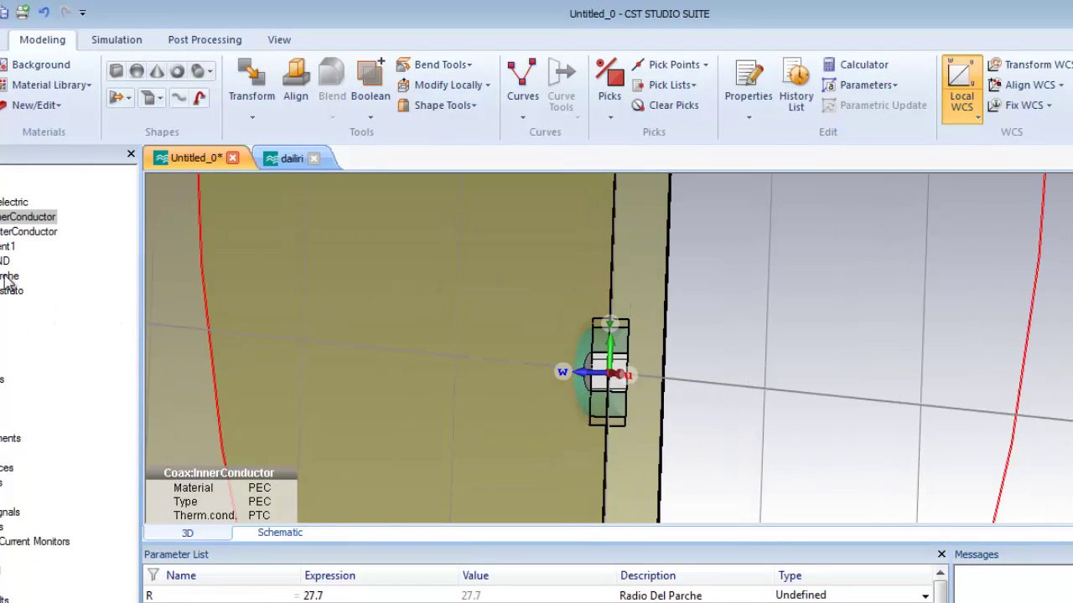
pyautogui.click(11, 277)
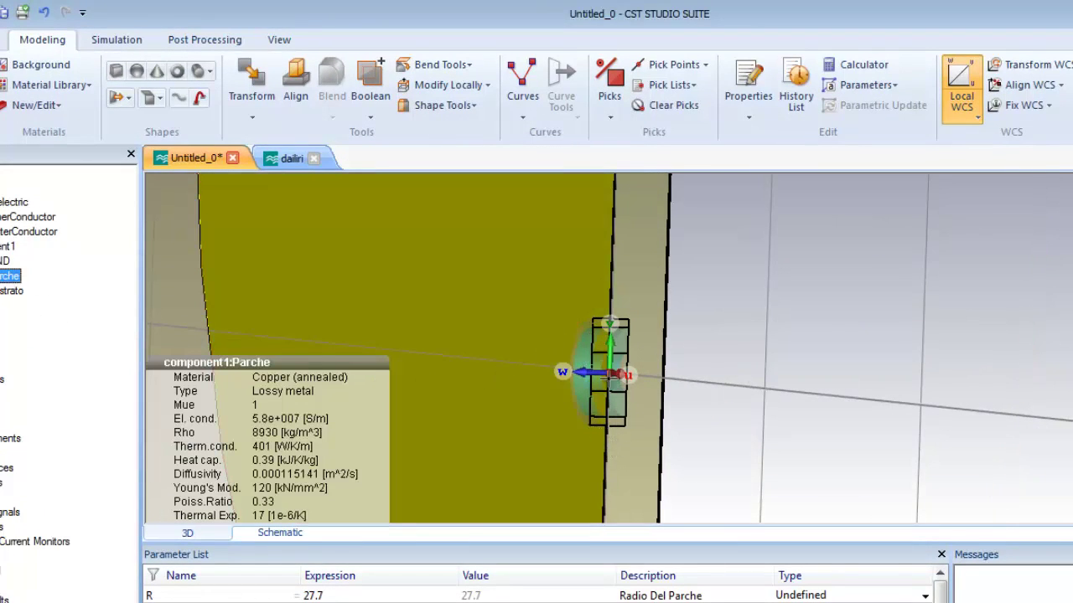
pyautogui.keyDown('ctrl'); pyautogui.moveTo(594, 469); pyautogui.dragTo(550, 470); pyautogui.keyUp('ctrl')
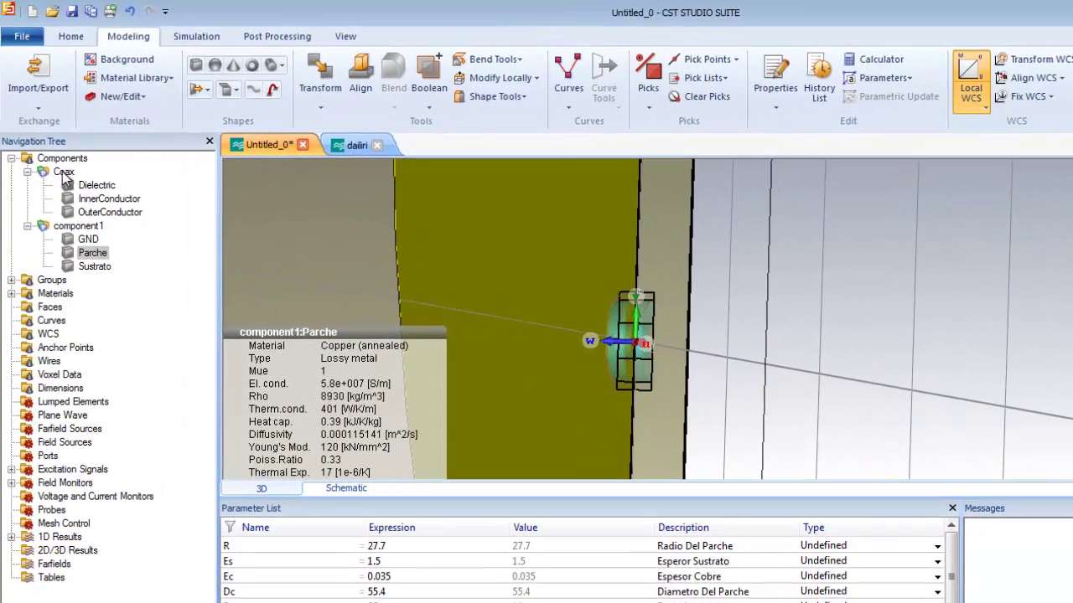
pyautogui.click(44, 176)
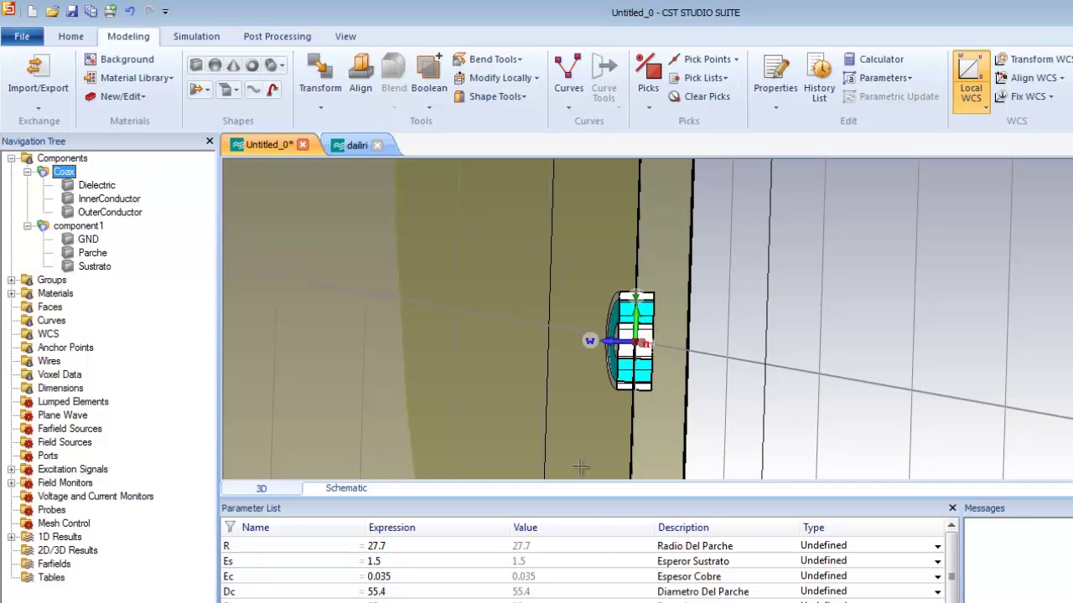
pyautogui.moveTo(953, 577)
pyautogui.mouseDown()
pyautogui.moveTo(952, 602)
pyautogui.moveTo(964, 571)
pyautogui.mouseUp()
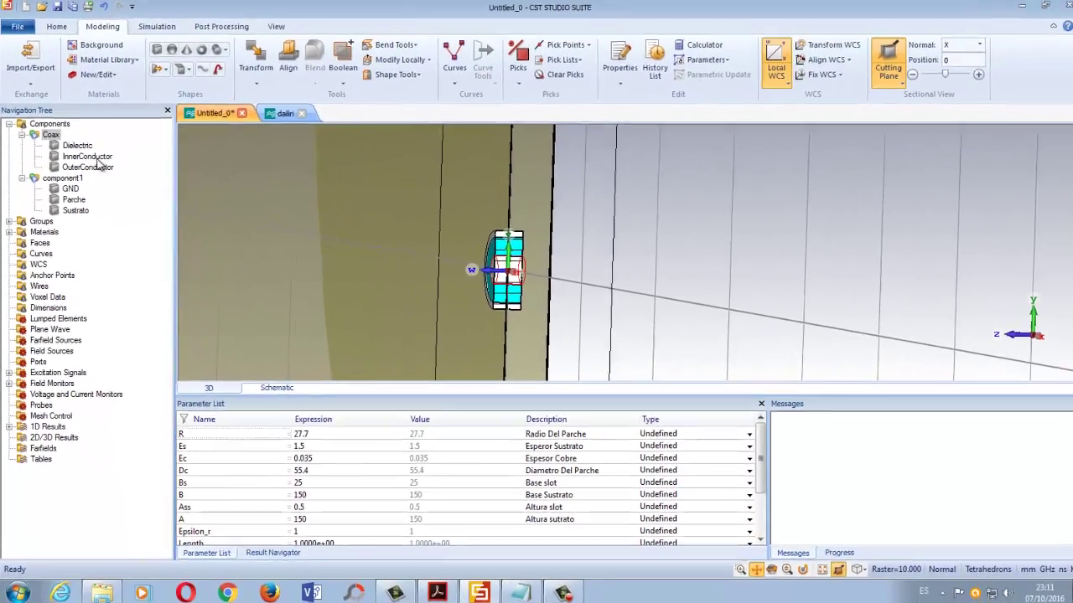
# Edit the Coax InnerConductor cylinder, setting Wmax to 0 and Wmin to -Length, and preview its extent through the substrate
pyautogui.doubleClick(120, 124)
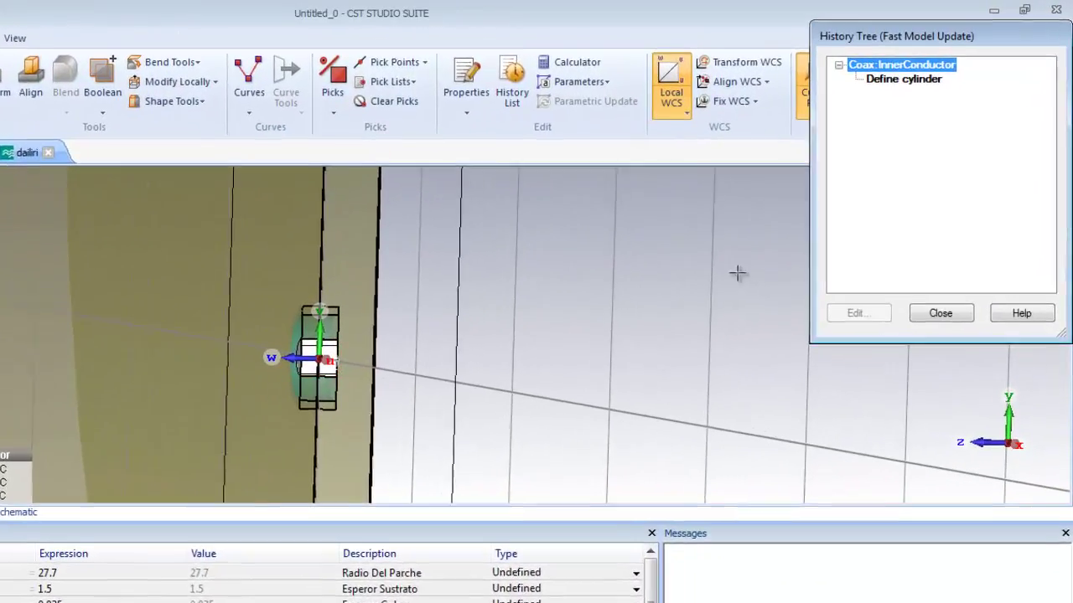
pyautogui.doubleClick(922, 68)
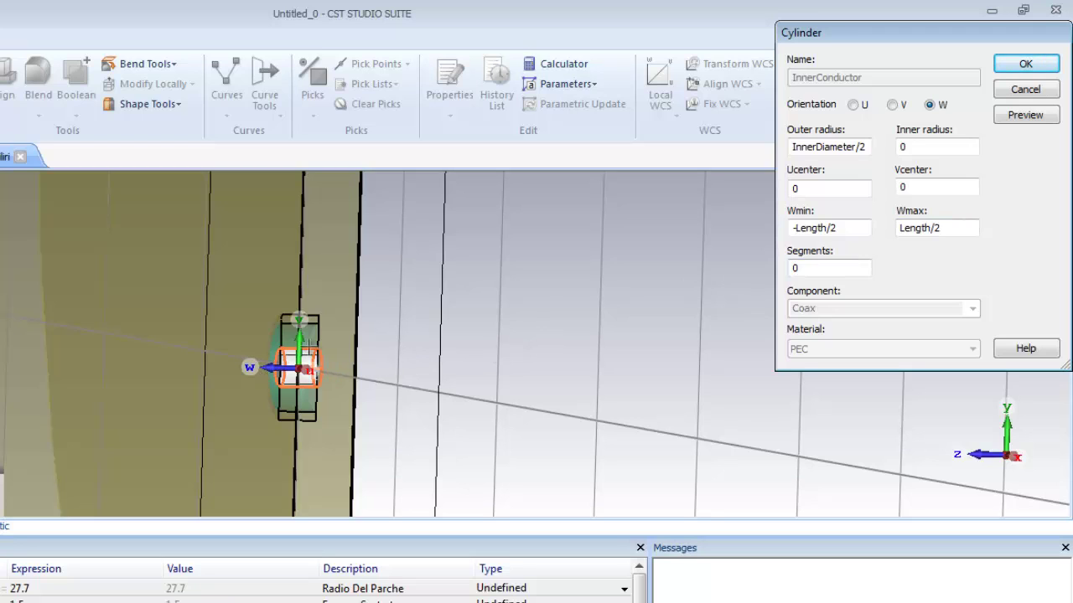
pyautogui.doubleClick(922, 227)
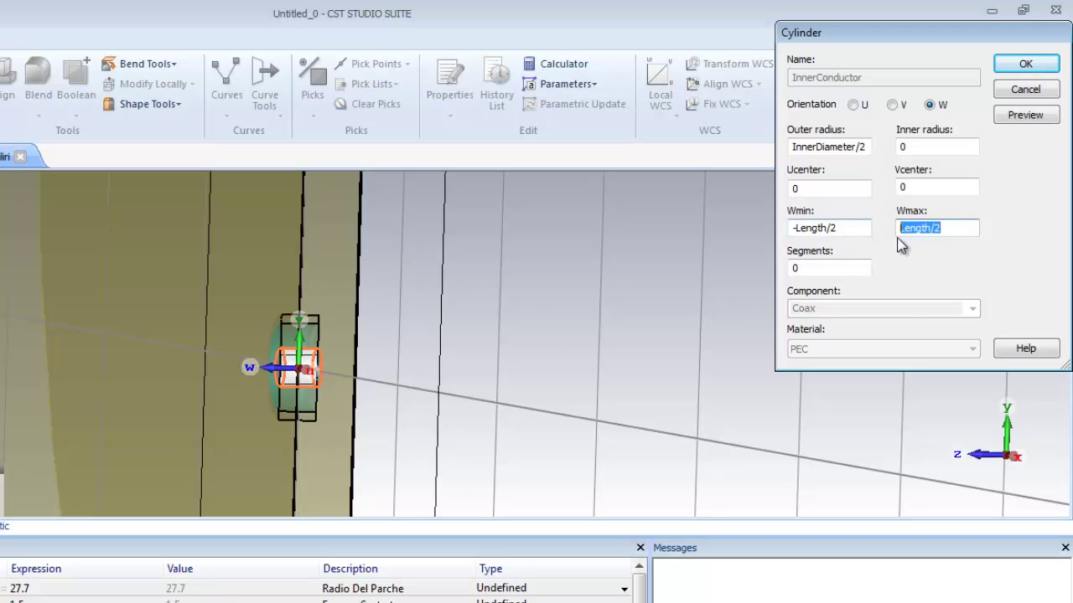
pyautogui.write('0')
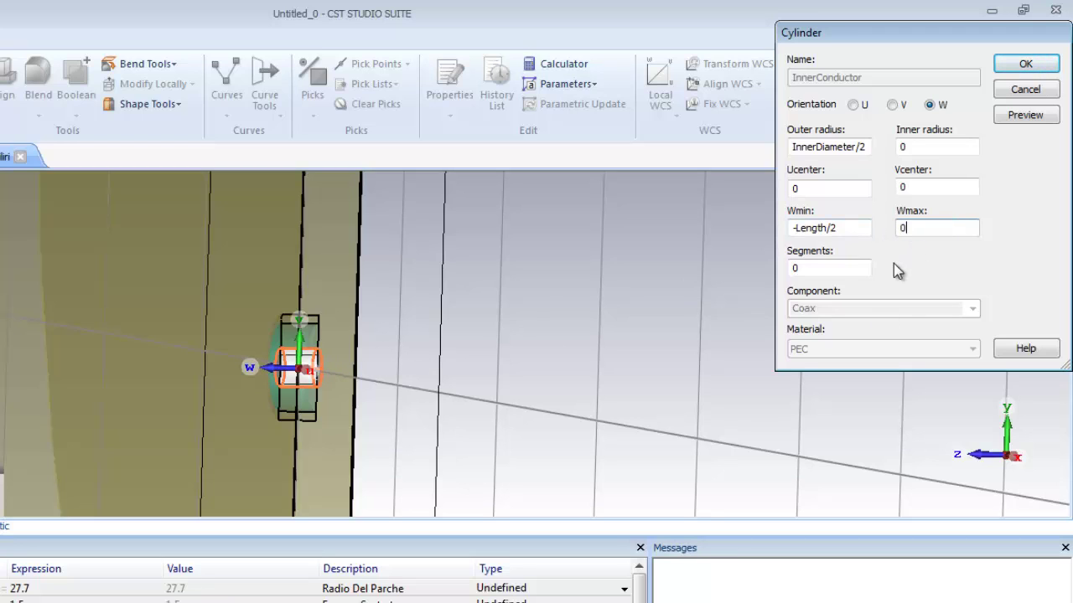
pyautogui.click(844, 227)
pyautogui.click(1050, 117)
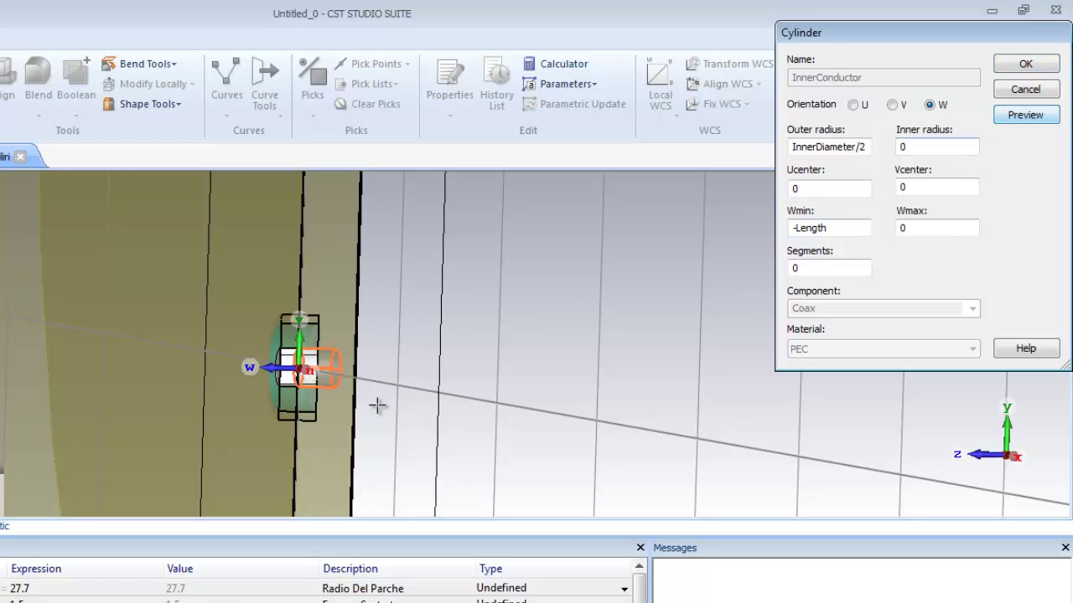
pyautogui.moveTo(352, 459); pyautogui.dragTo(546, 378)
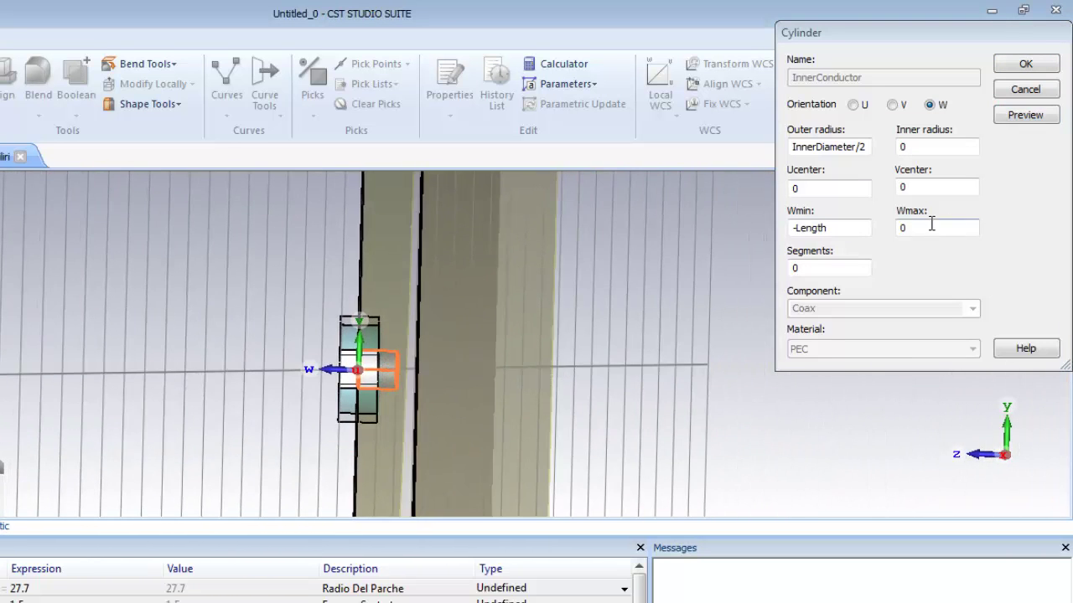
# Set the InnerConductor's Wmin to -2*Length, preview and apply the change, and inspect the lengthened conductor in the section view
pyautogui.click(807, 230)
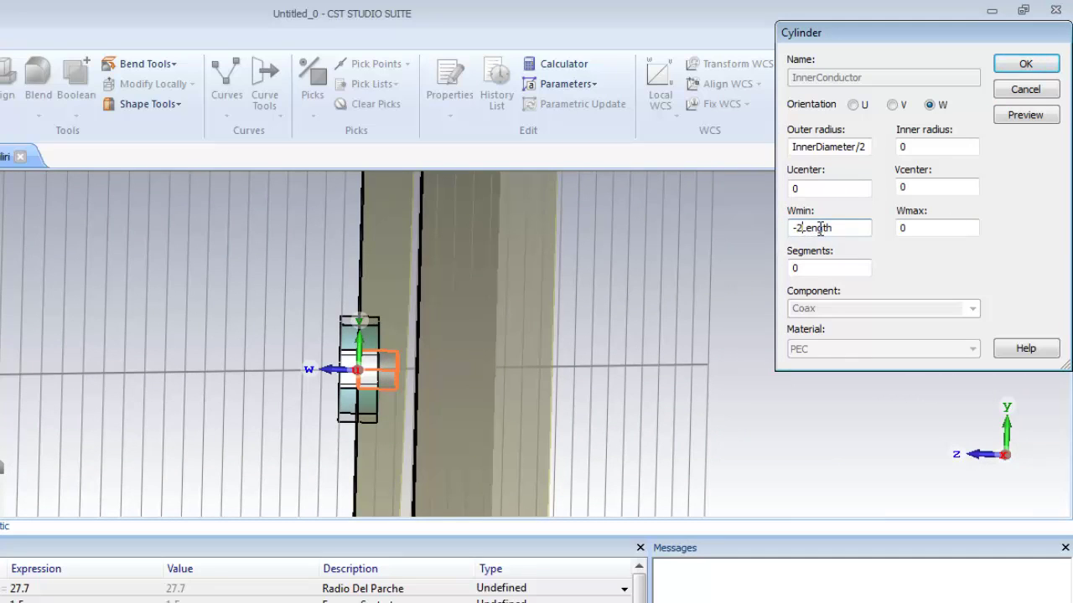
pyautogui.click(1046, 119)
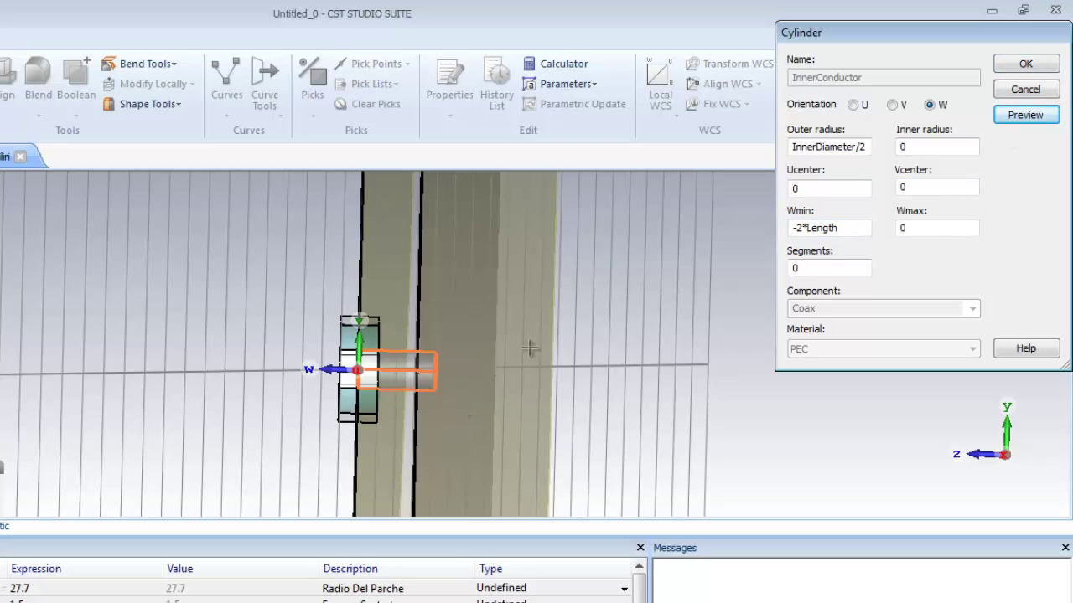
pyautogui.click(1025, 64)
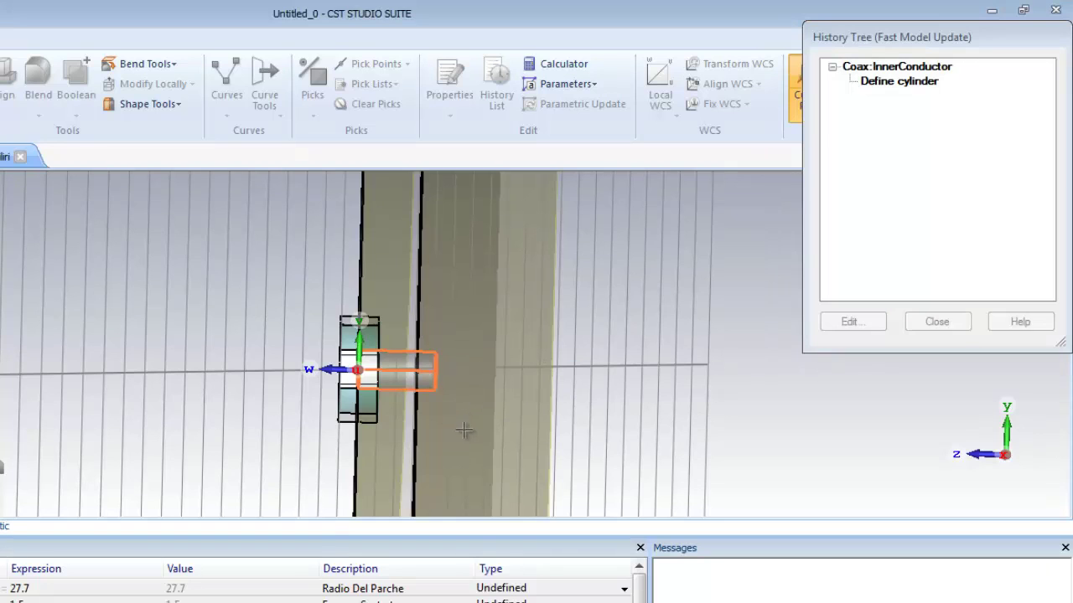
pyautogui.moveTo(382, 433); pyautogui.dragTo(411, 436)
pyautogui.scroll(4, 365, 369)
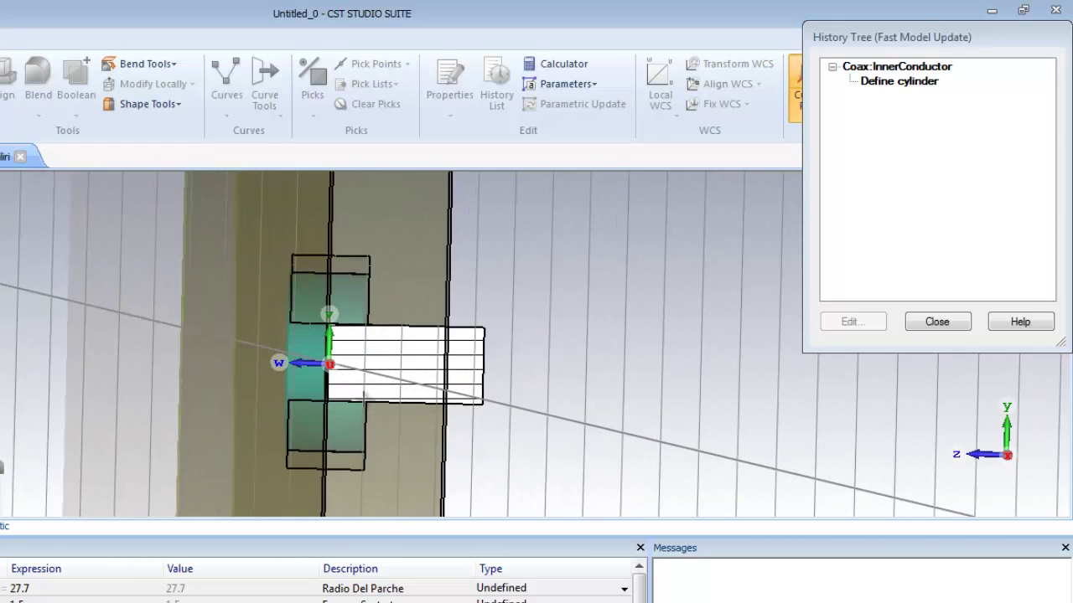
pyautogui.scroll(5, 268, 387)
pyautogui.scroll(-3, 267, 387)
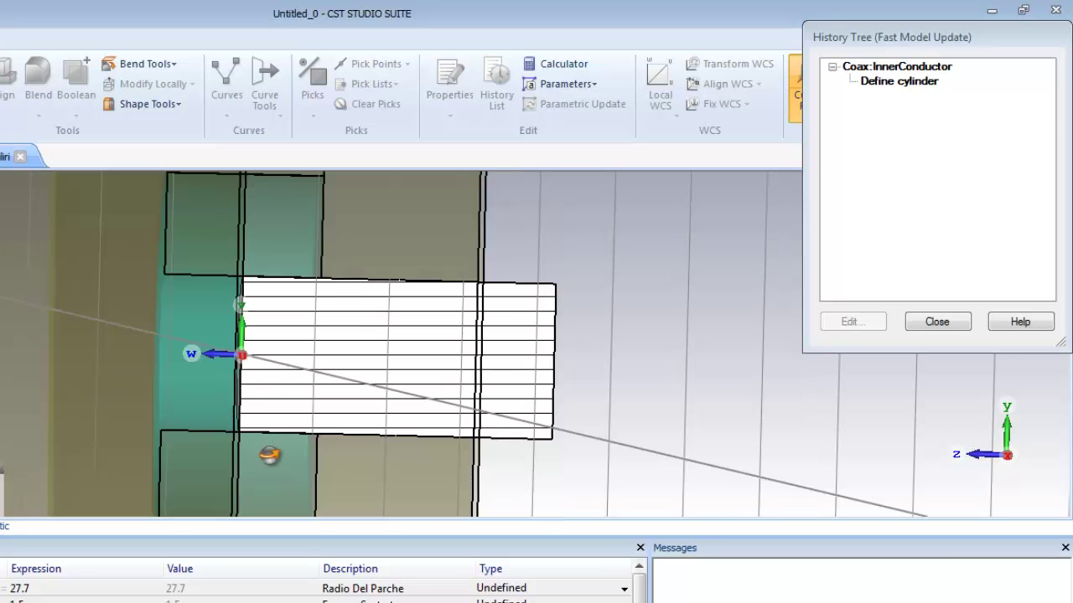
pyautogui.moveTo(268, 450); pyautogui.dragTo(285, 414)
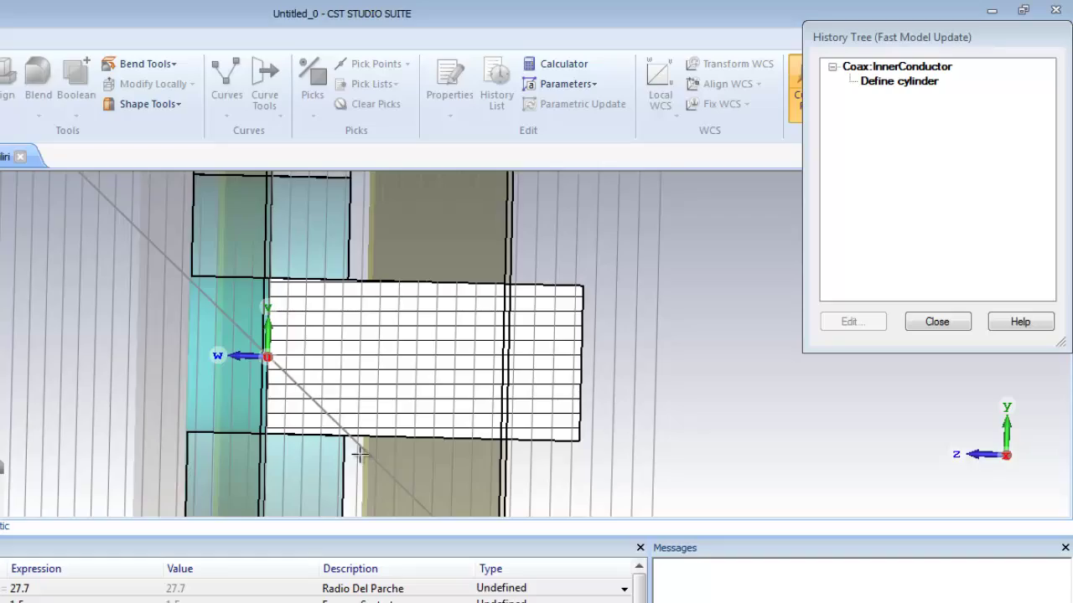
# Edit the Coax Dielectric cylinder, setting Wmin to -Es, and preview its extent in the section view
pyautogui.scroll(-2, 360, 454)
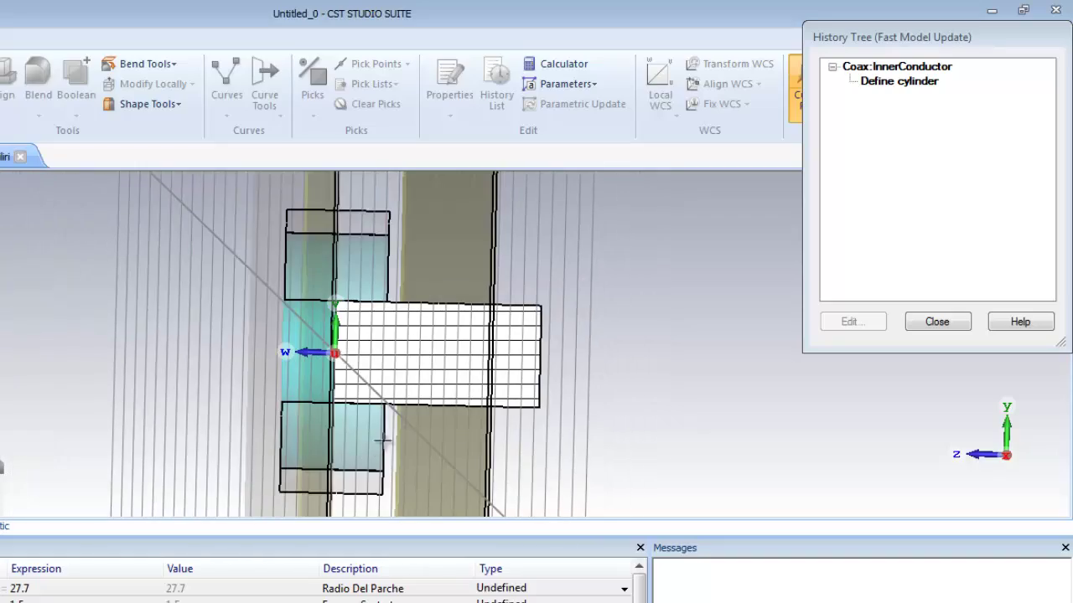
pyautogui.click(925, 327)
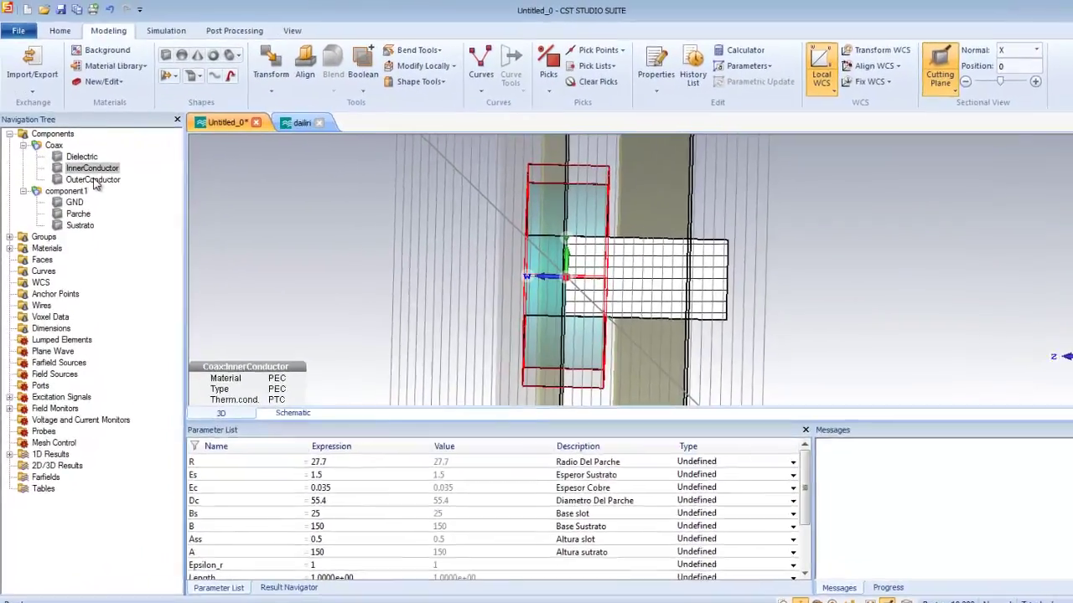
pyautogui.click(93, 180)
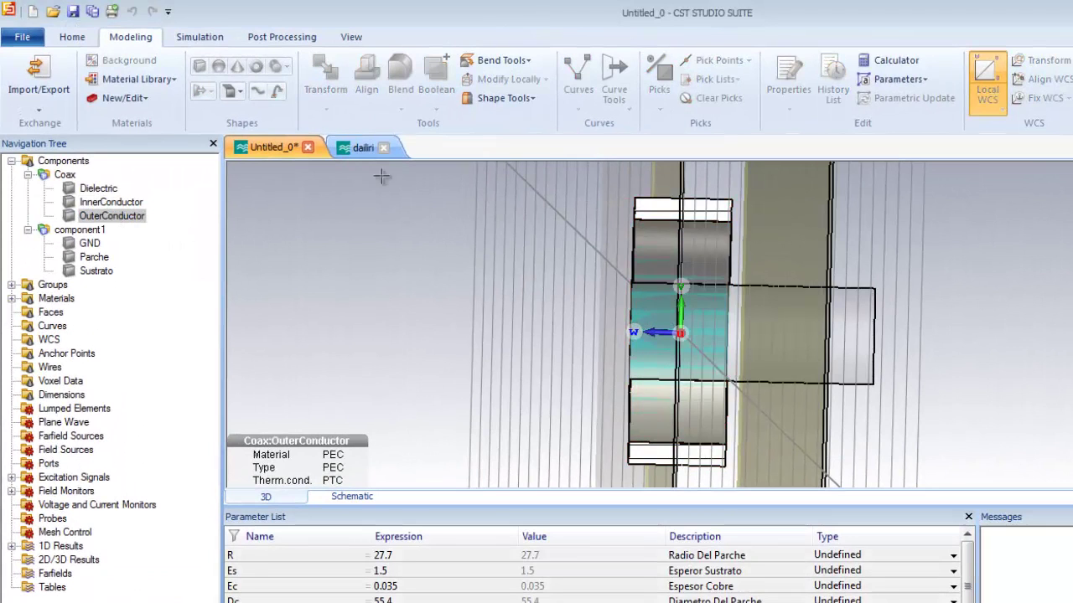
pyautogui.click(102, 189)
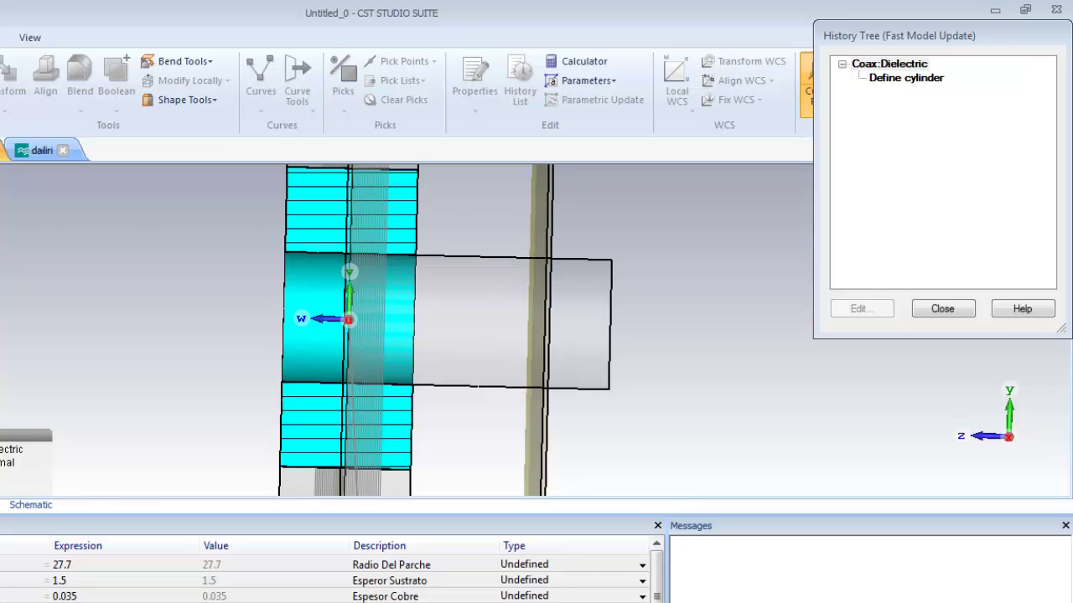
pyautogui.doubleClick(910, 78)
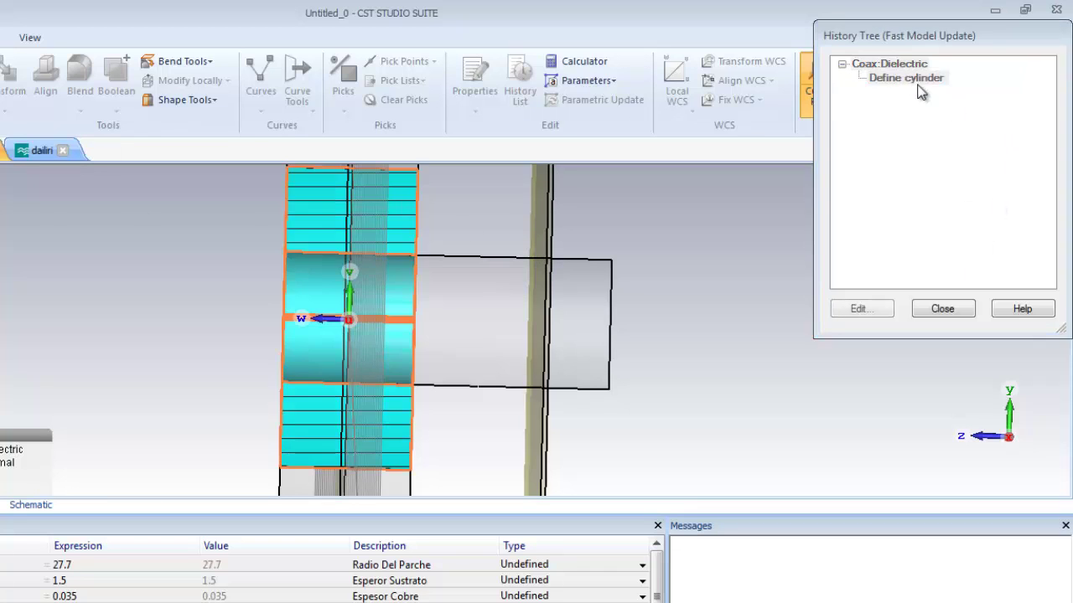
pyautogui.doubleClick(833, 220)
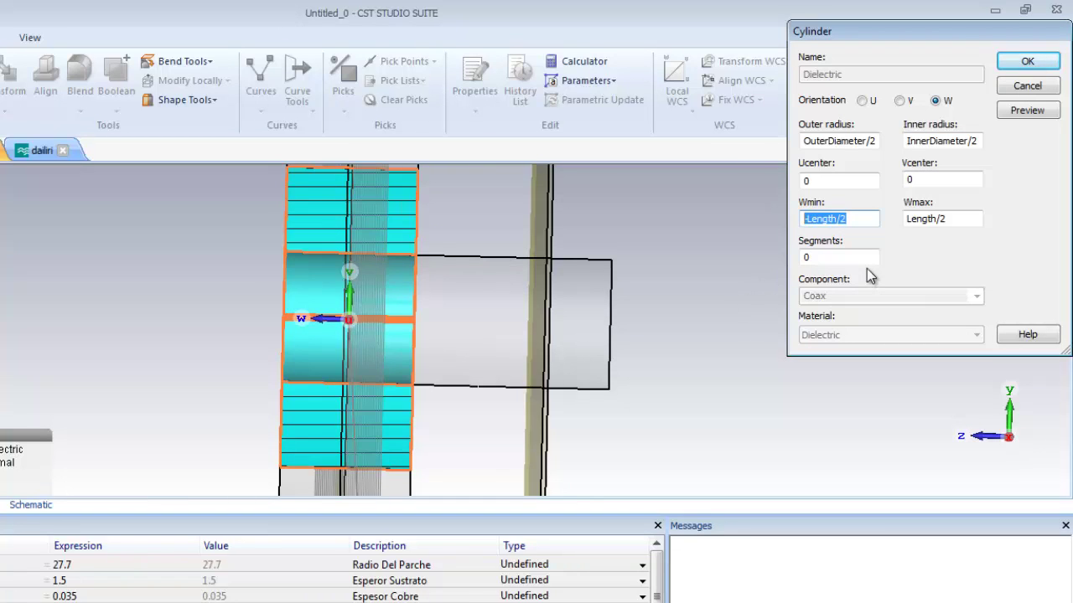
pyautogui.write('-Es')
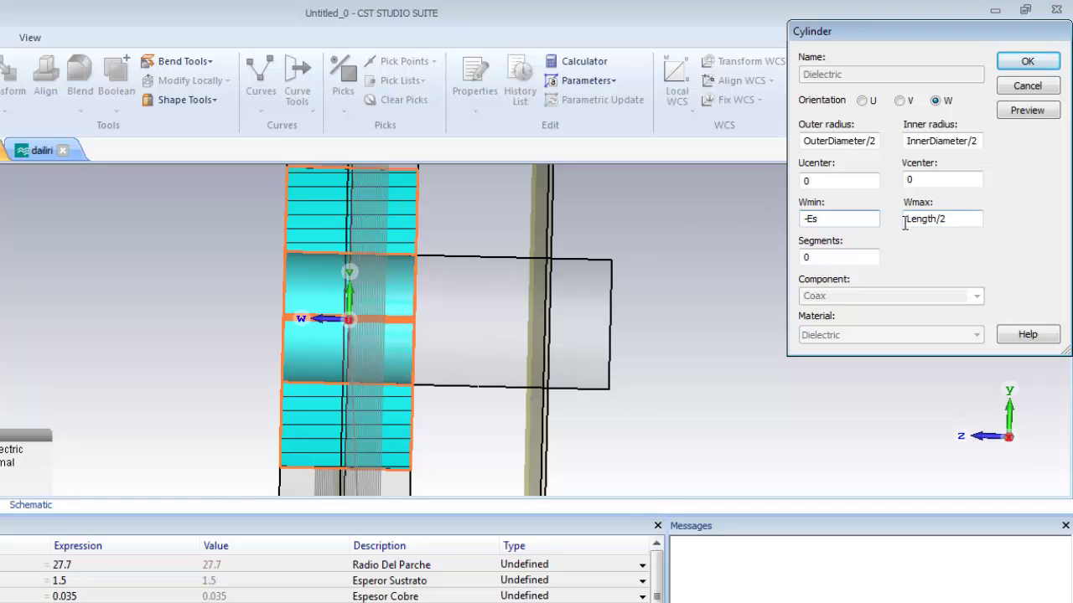
pyautogui.click(1005, 113)
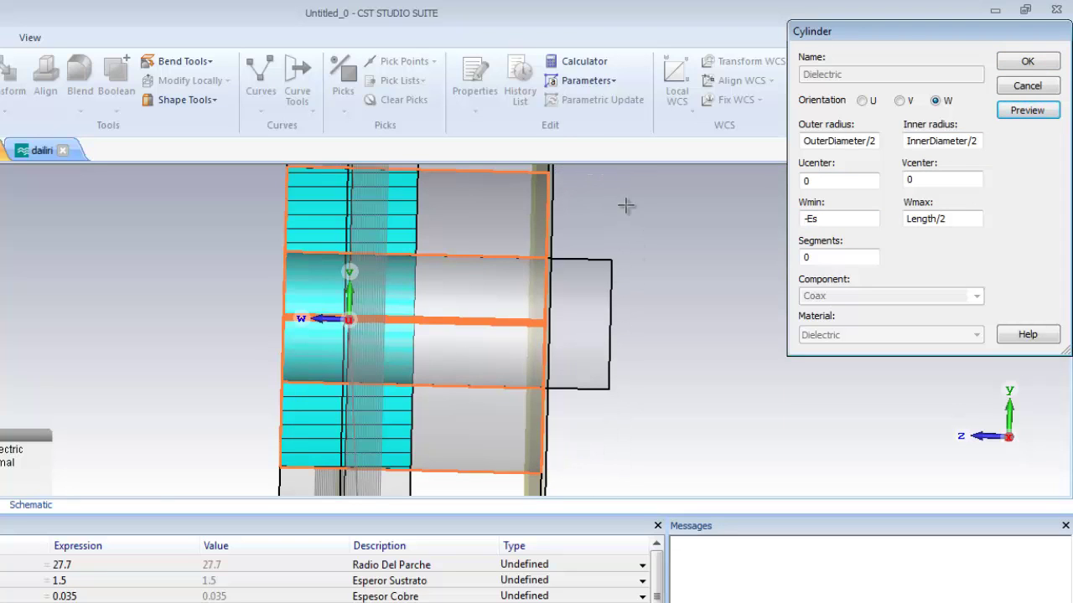
# Set the Dielectric cylinder's Wmax to -2*Length, preview its extent and apply the change
pyautogui.click(908, 219)
pyautogui.write('2')
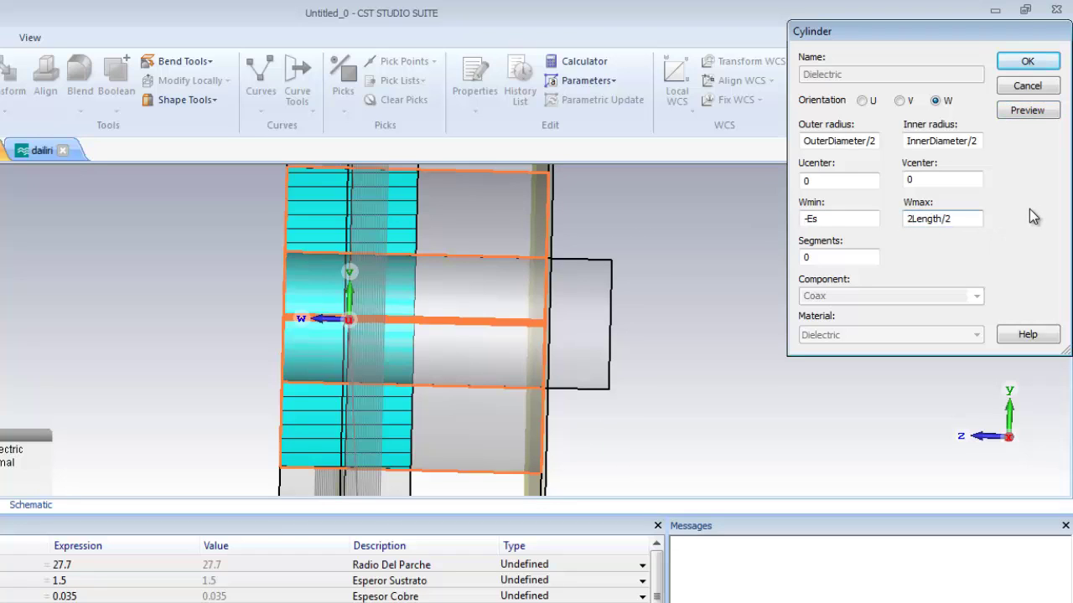
pyautogui.write('*')
pyautogui.click(907, 219)
pyautogui.write('-')
pyautogui.click(1013, 116)
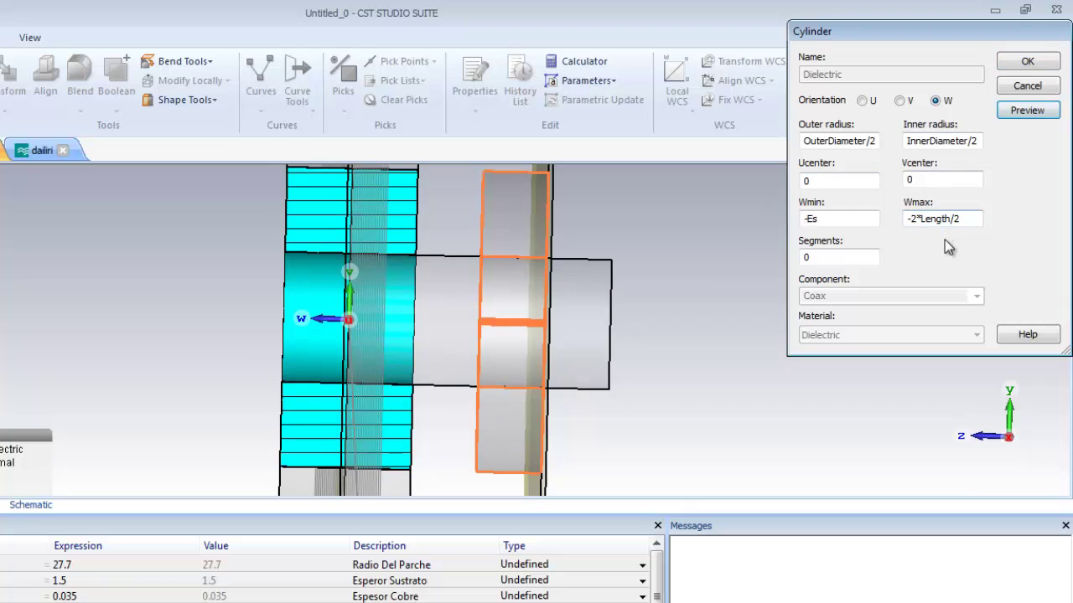
pyautogui.click(966, 219)
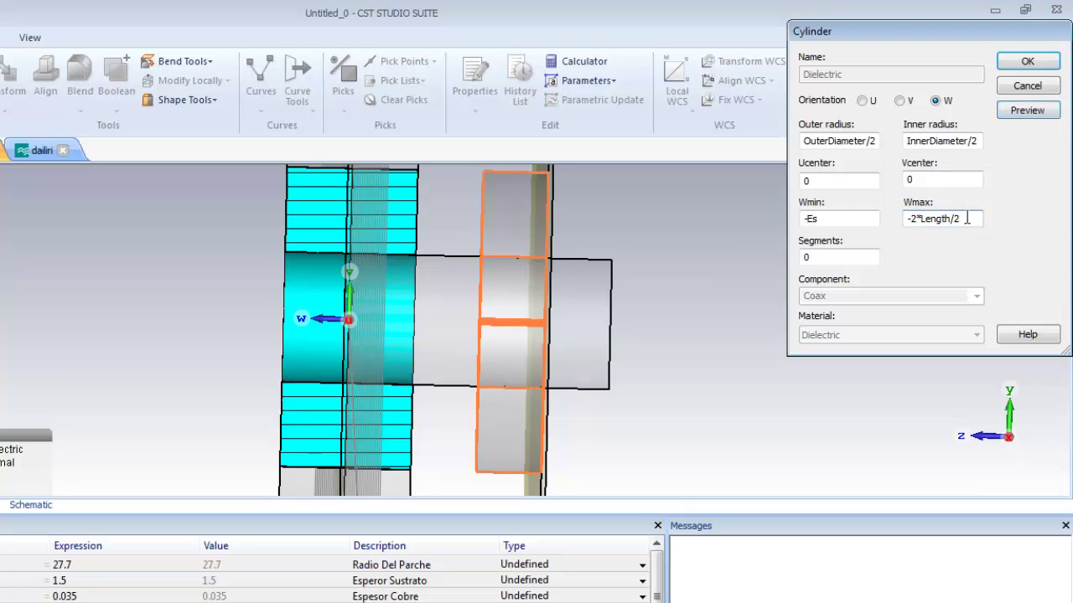
pyautogui.click(1025, 111)
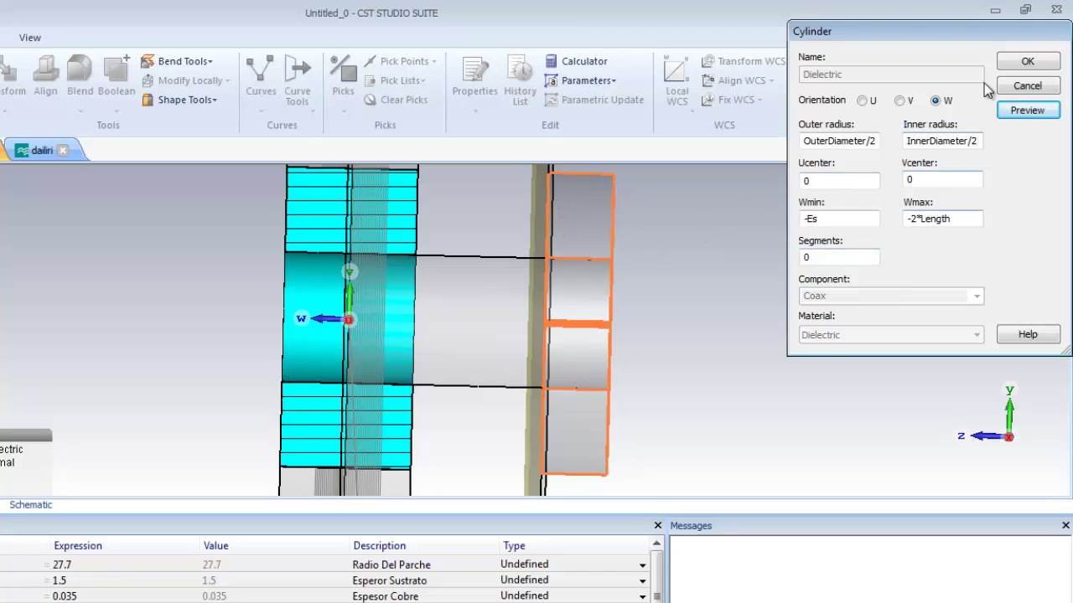
pyautogui.click(1031, 64)
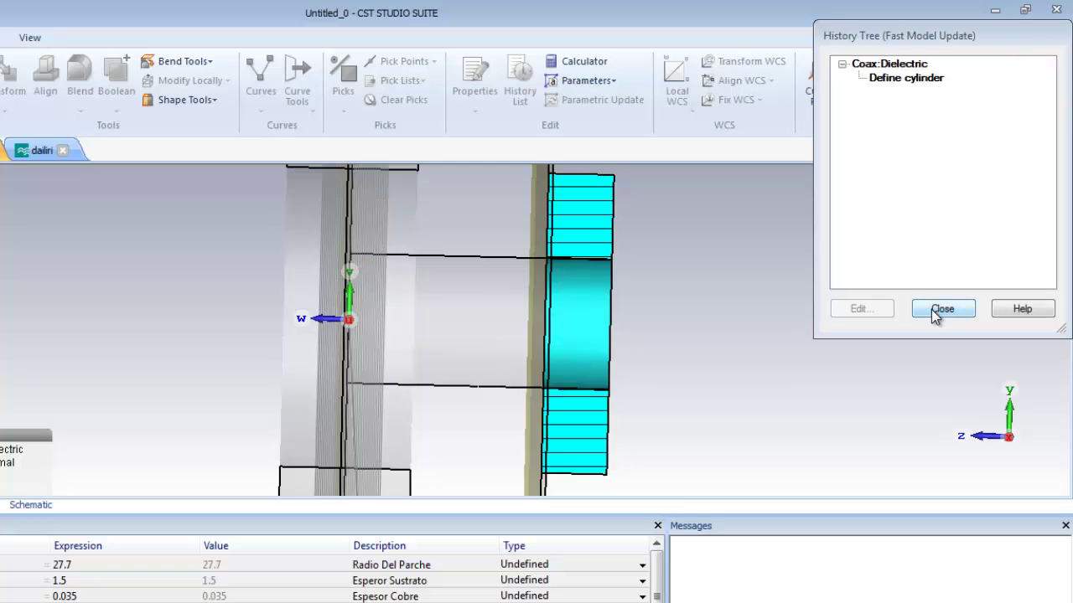
pyautogui.click(934, 309)
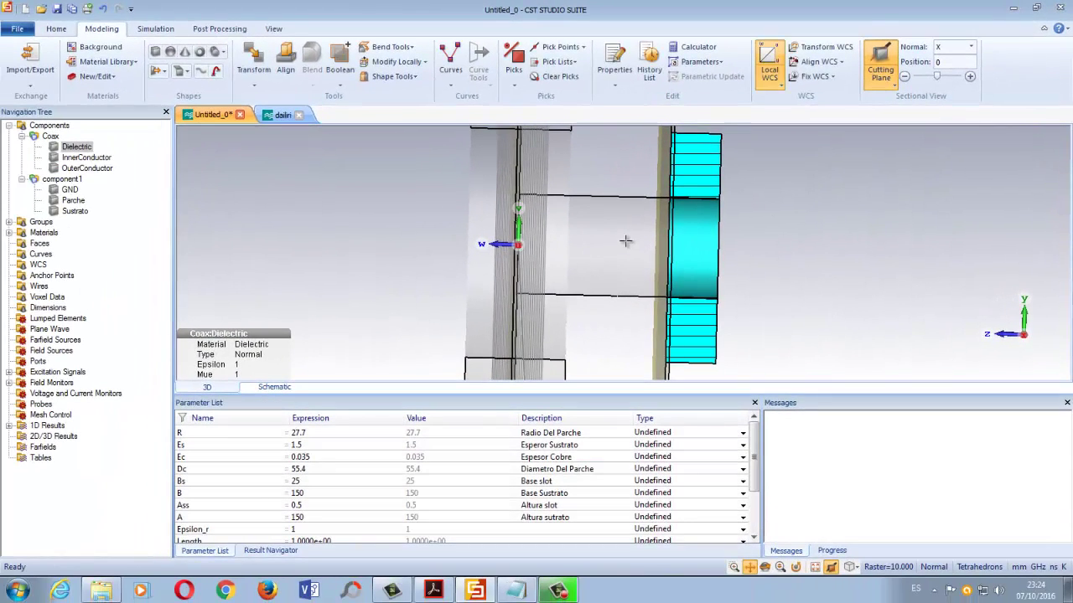
# Edit the Coax OuterConductor cylinder, setting Wmin to -Es-Ec
pyautogui.moveTo(612, 333); pyautogui.dragTo(611, 254, button='middle')
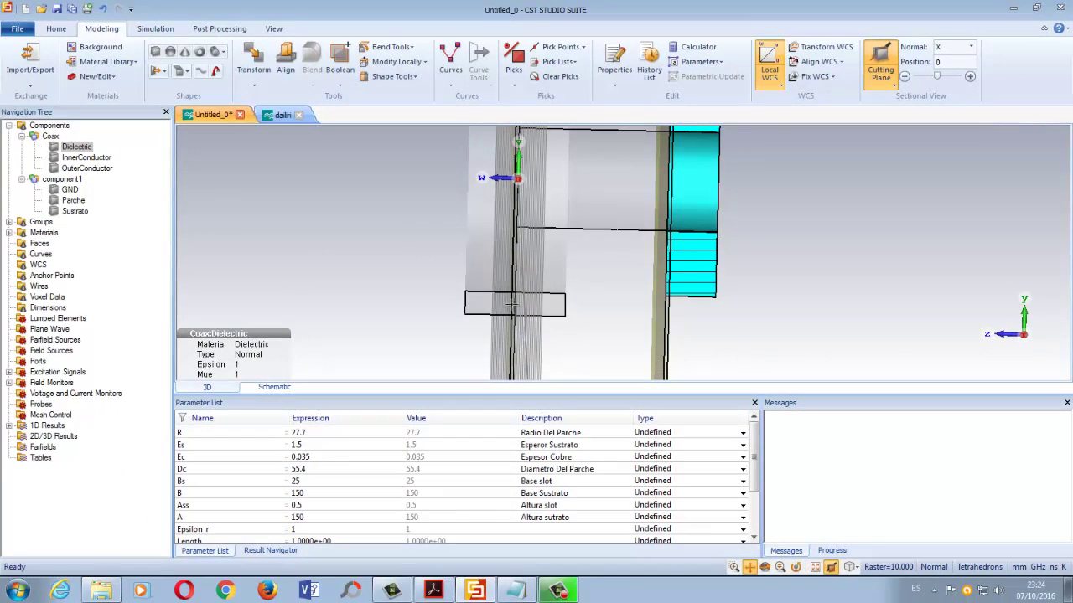
pyautogui.scroll(-3, 592, 277)
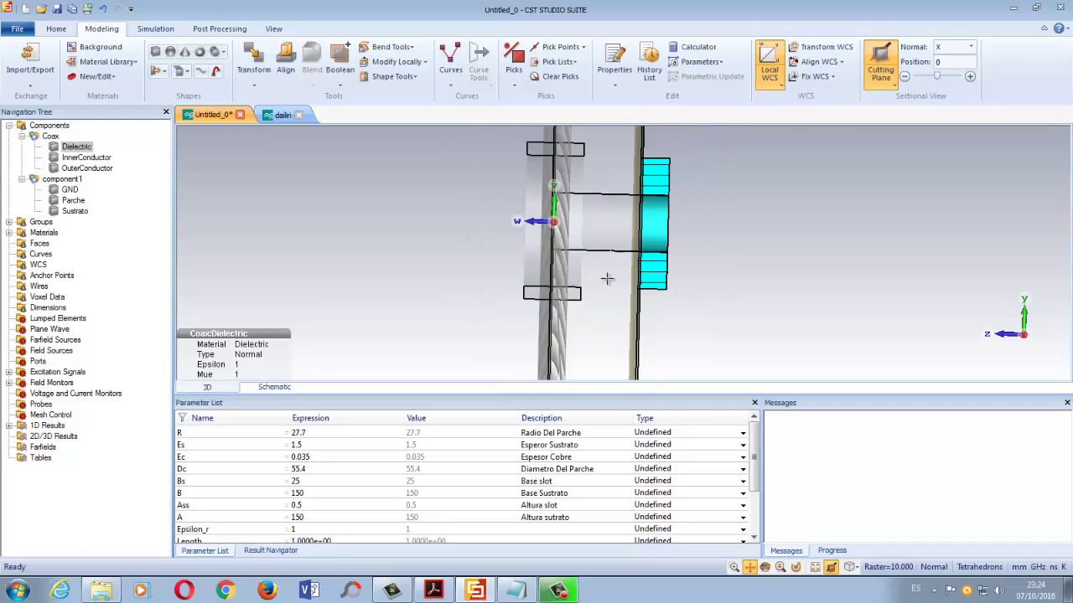
pyautogui.moveTo(602, 178); pyautogui.dragTo(597, 196, button='middle')
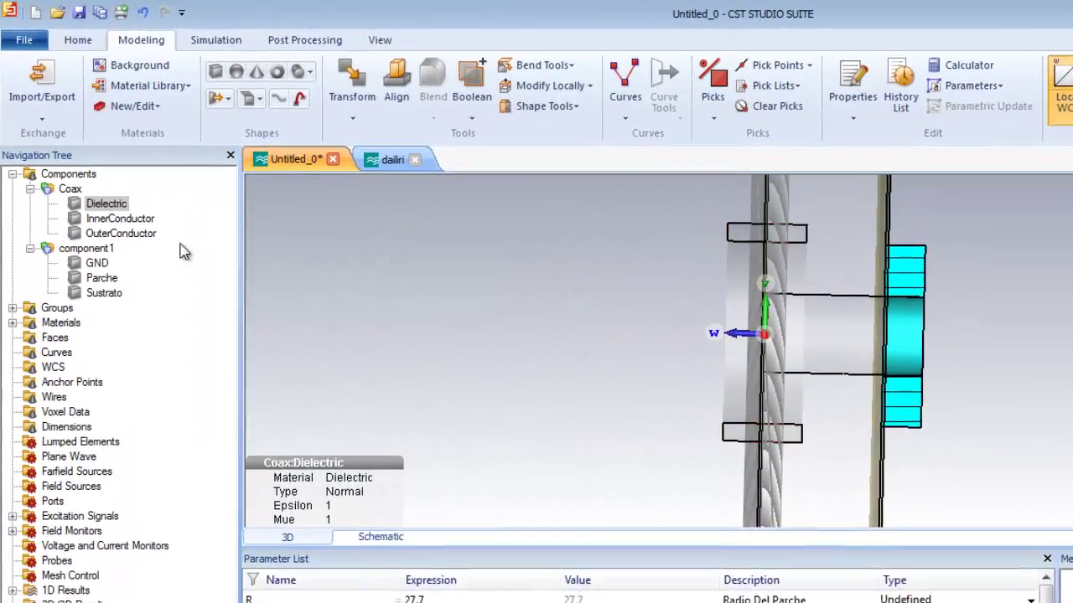
pyautogui.click(86, 168)
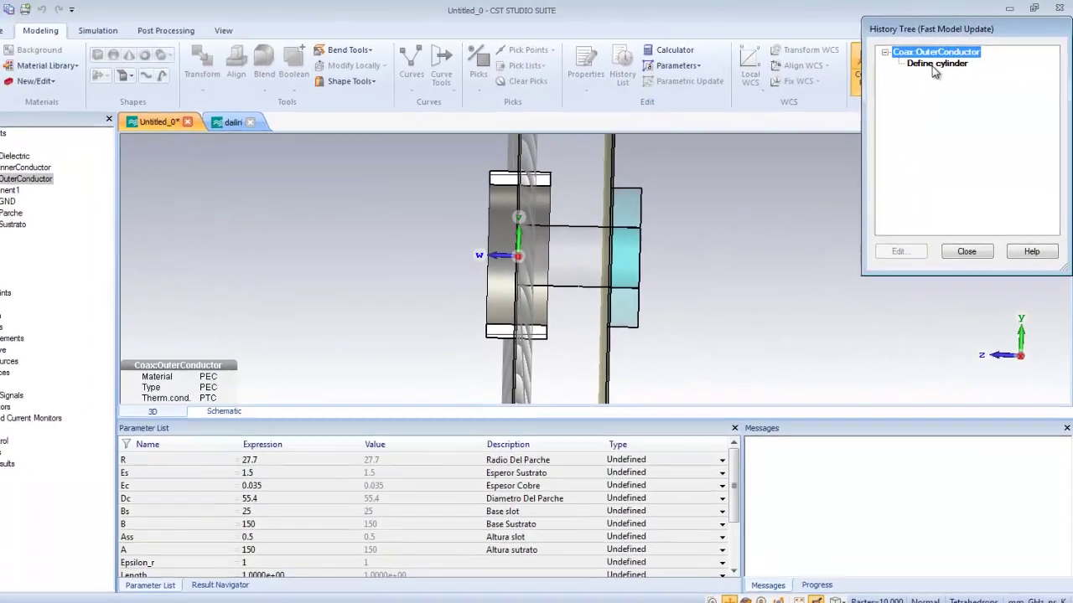
pyautogui.doubleClick(900, 79)
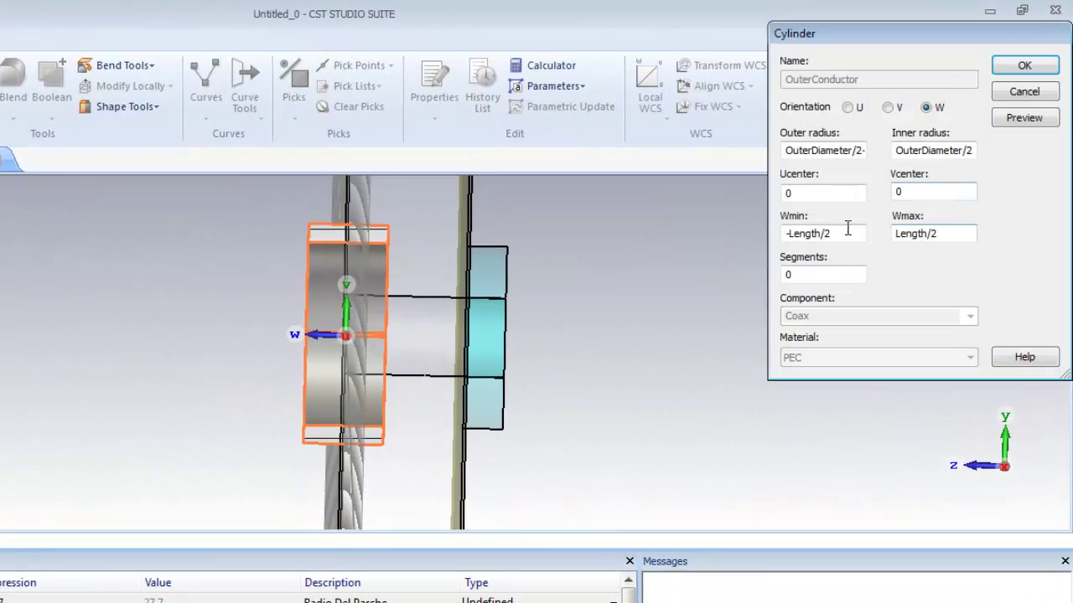
pyautogui.moveTo(866, 218); pyautogui.dragTo(691, 216)
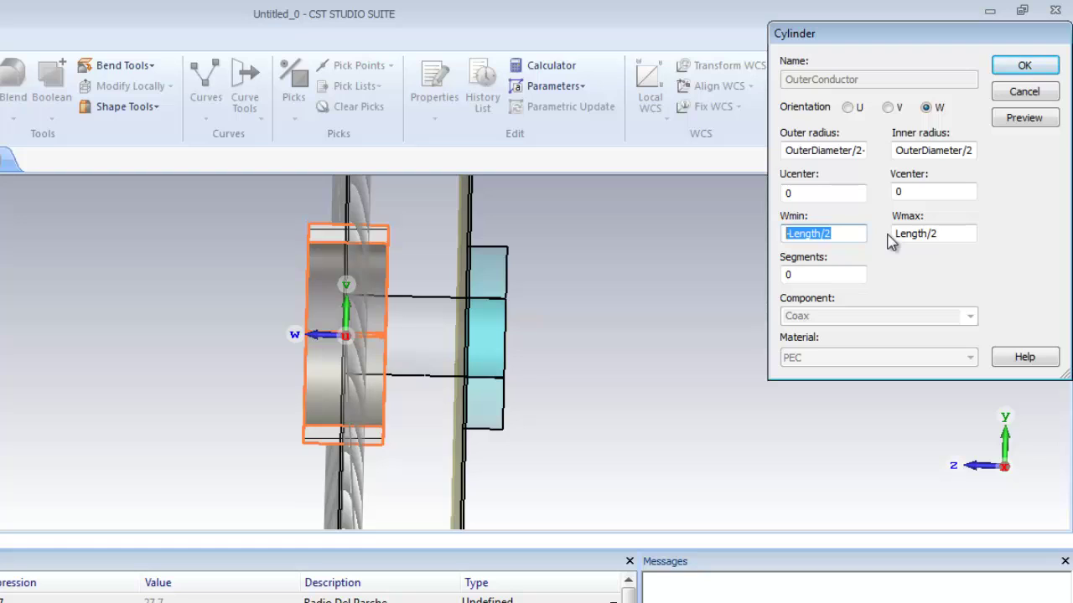
pyautogui.write('-Es-Ec')
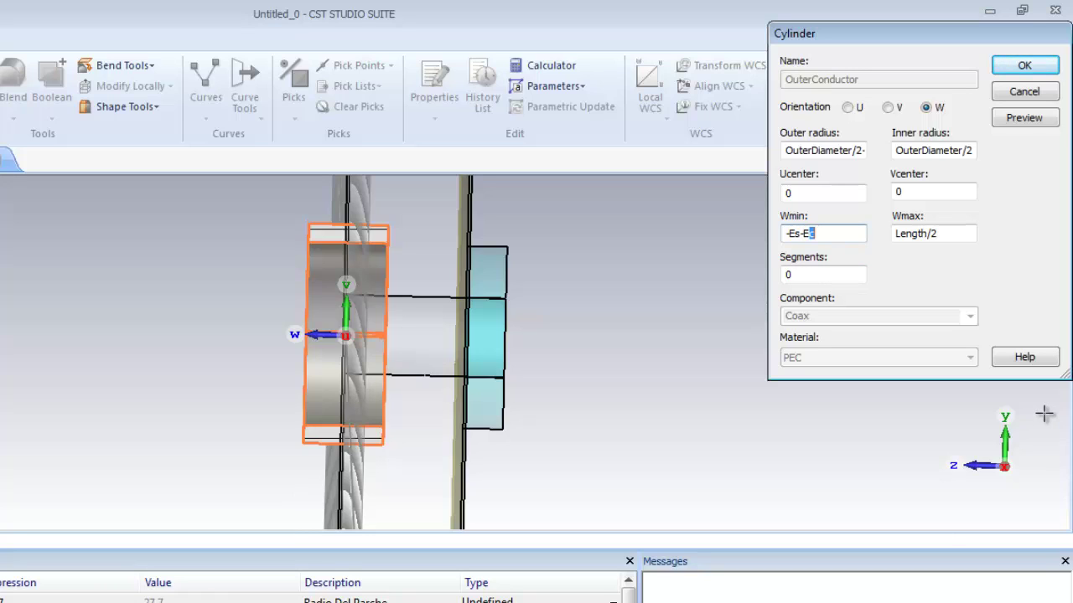
# Set the OuterConductor's Wmax to -2*Length and preview its new extent
pyautogui.click(955, 230)
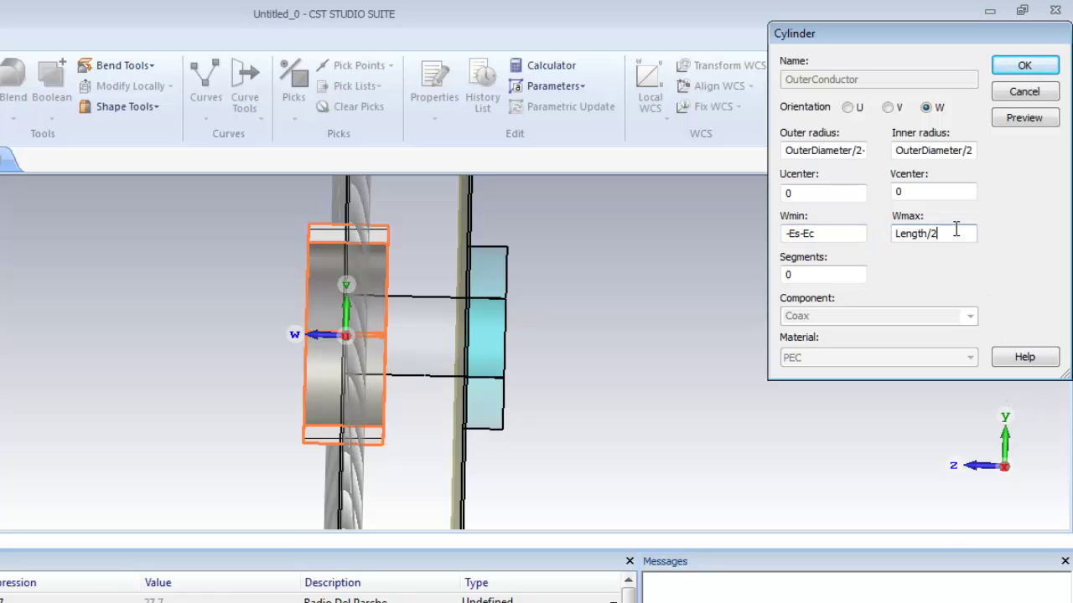
pyautogui.press('BackSpace')
pyautogui.write('-2*')
pyautogui.click(1024, 117)
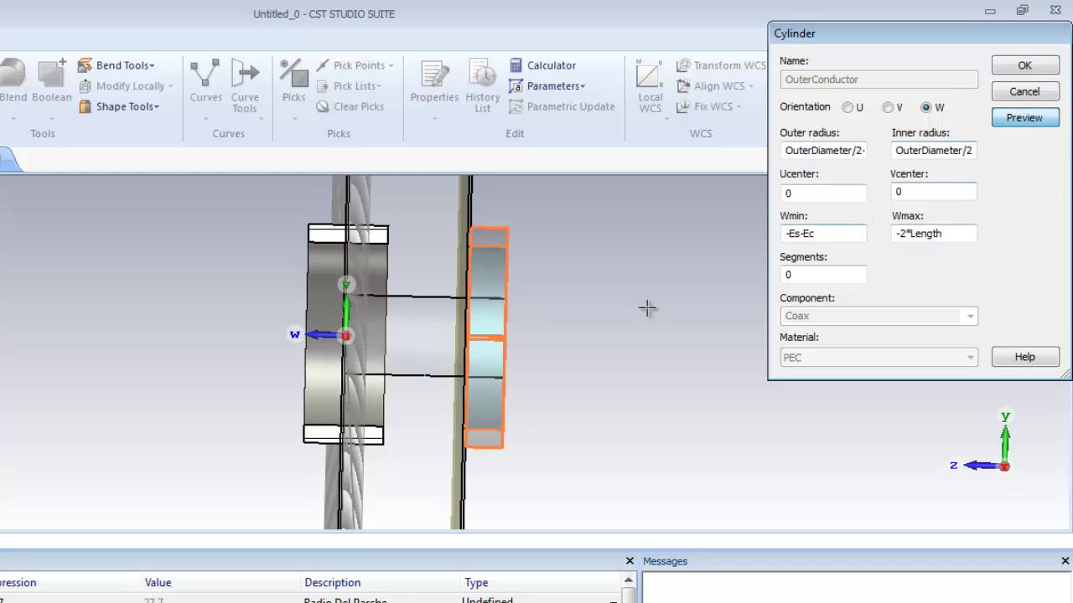
# Check the previewed OuterConductor's edge against the ground plane up close and apply the cylinder change
pyautogui.click(495, 409)
pyautogui.scroll(5, 481, 415)
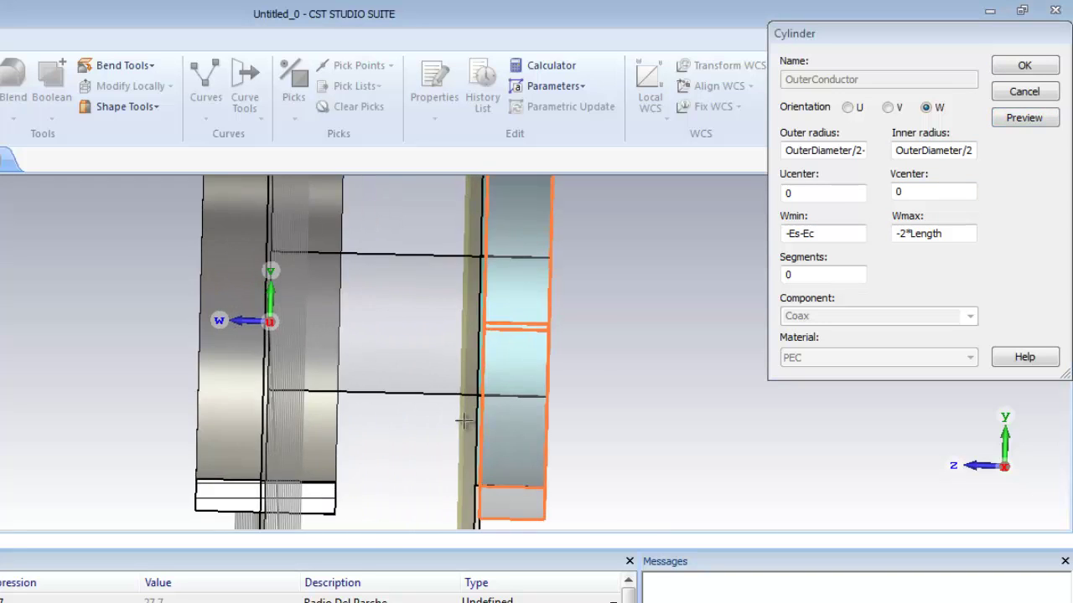
pyautogui.scroll(3, 667, 418)
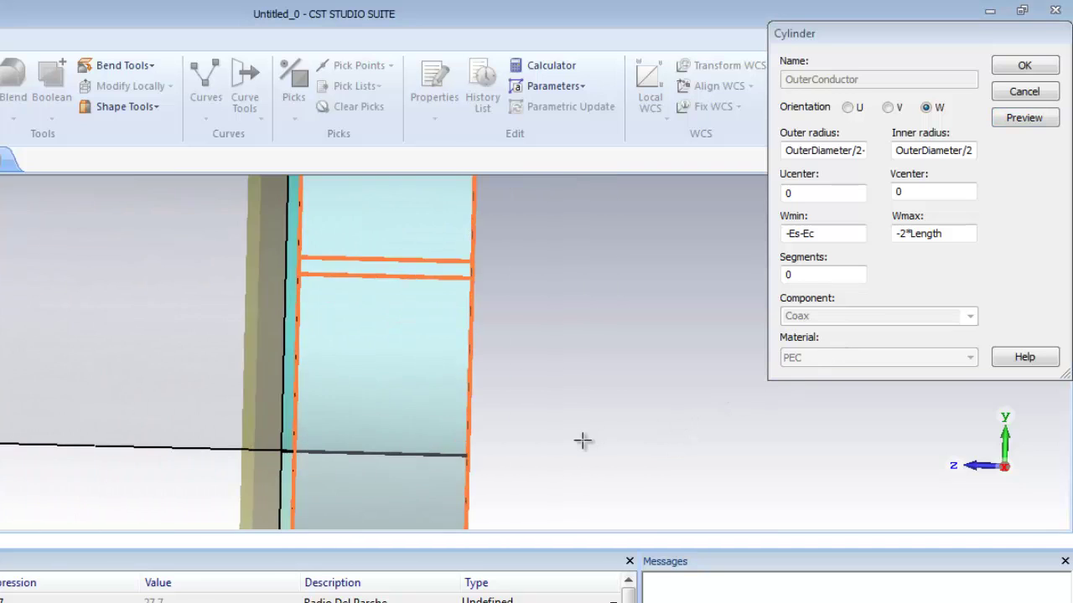
pyautogui.scroll(-2, 579, 441)
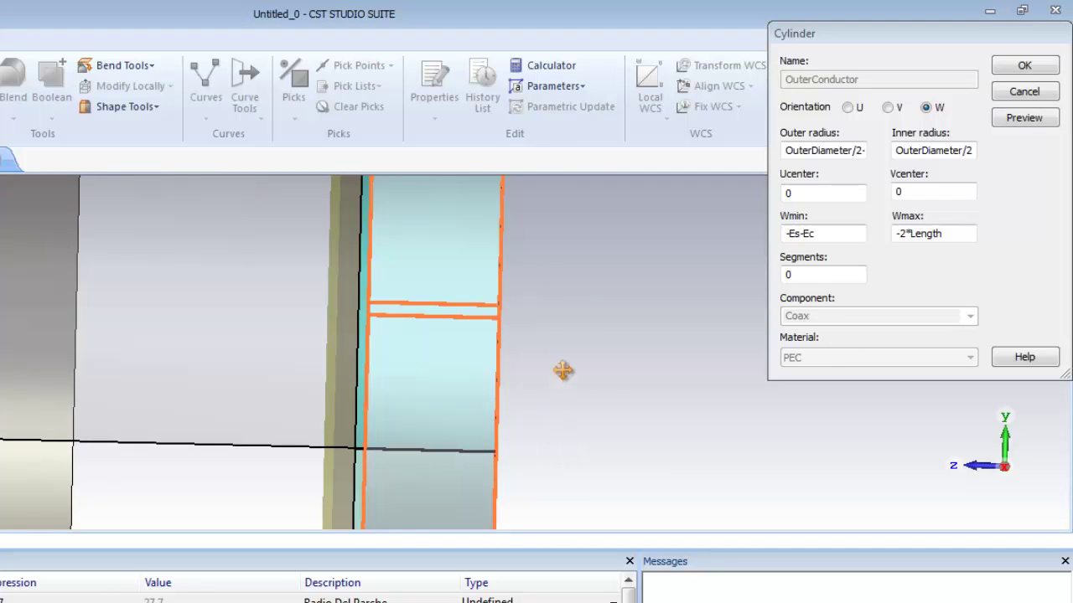
pyautogui.moveTo(565, 371); pyautogui.dragTo(582, 181, button='middle')
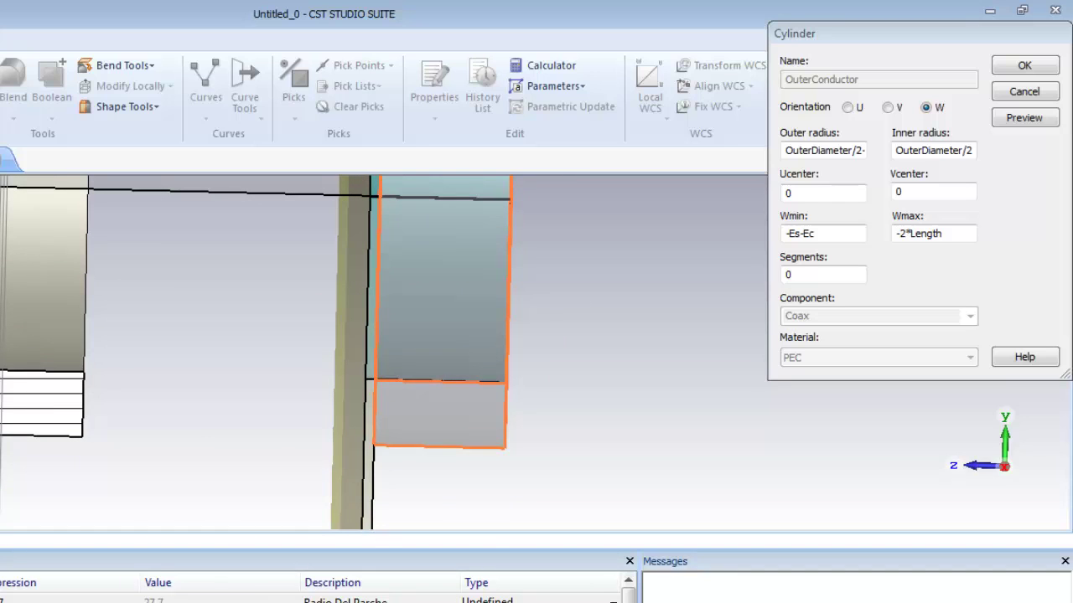
pyautogui.click(350, 402)
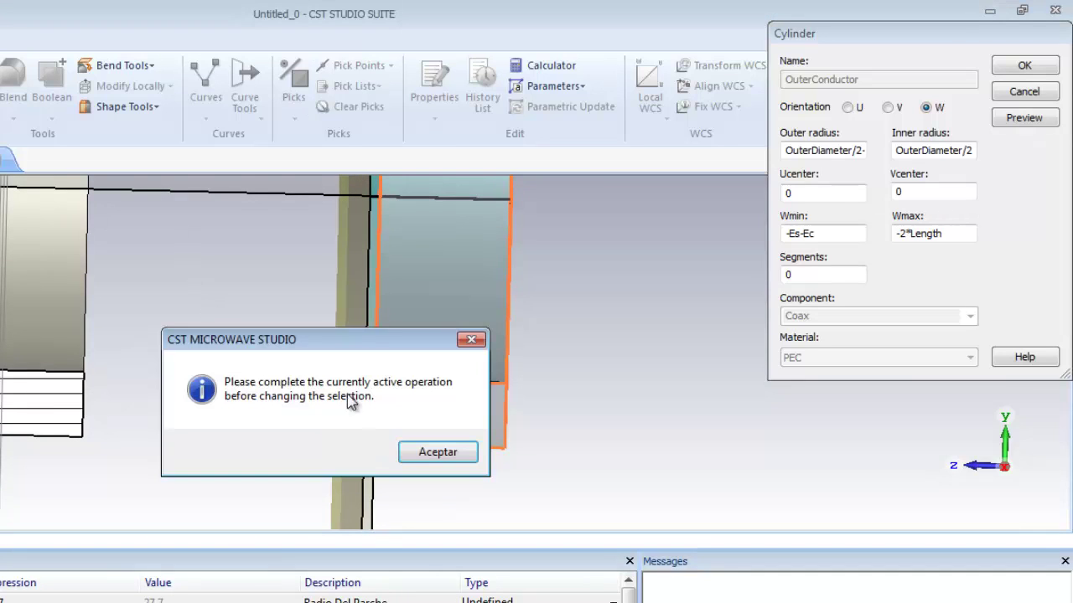
pyautogui.click(446, 452)
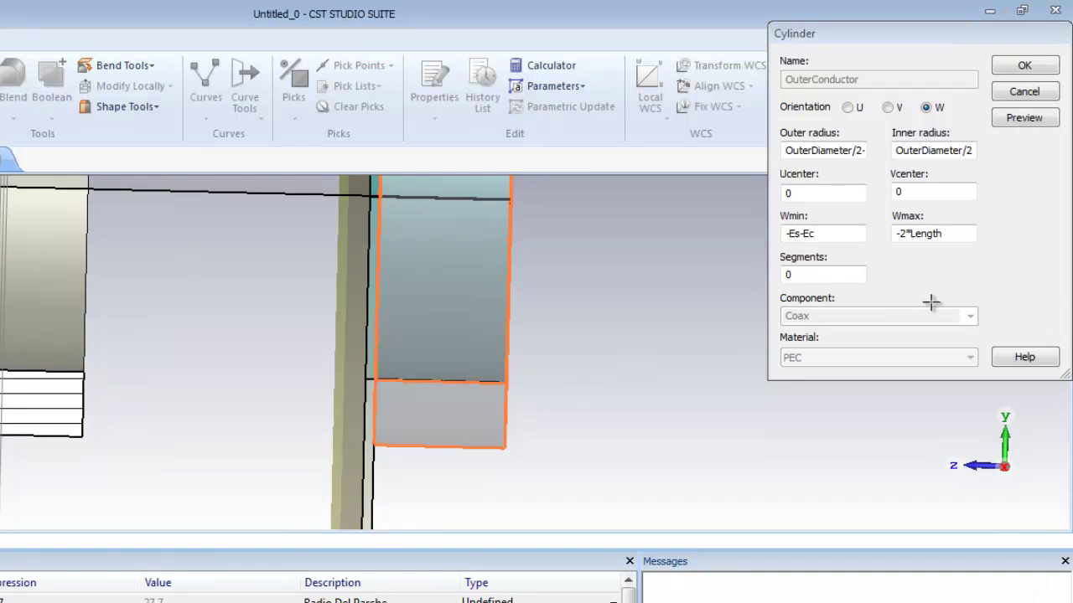
pyautogui.click(1023, 67)
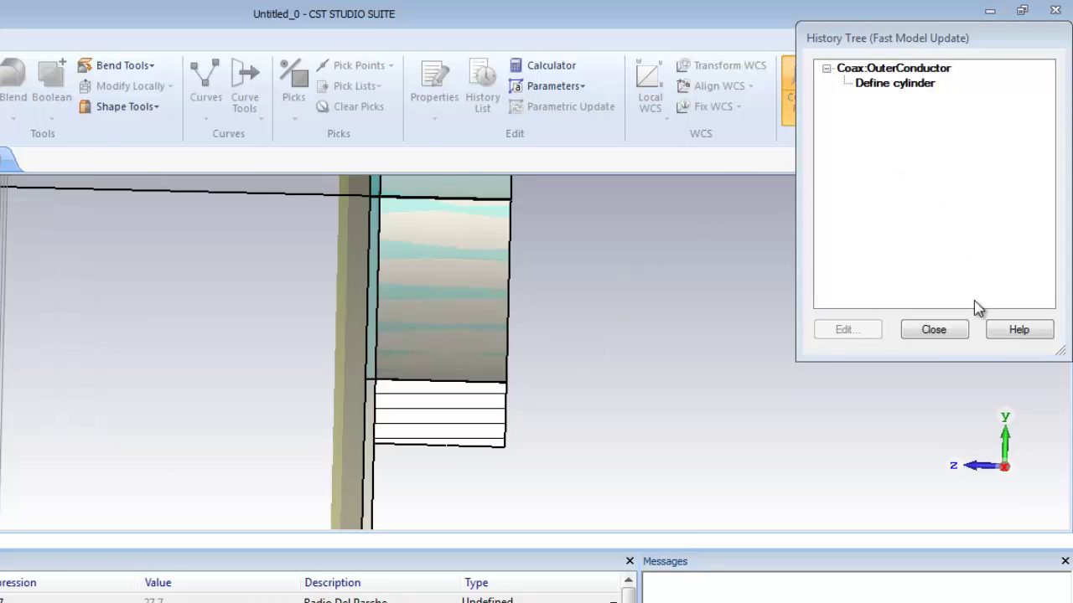
pyautogui.click(930, 329)
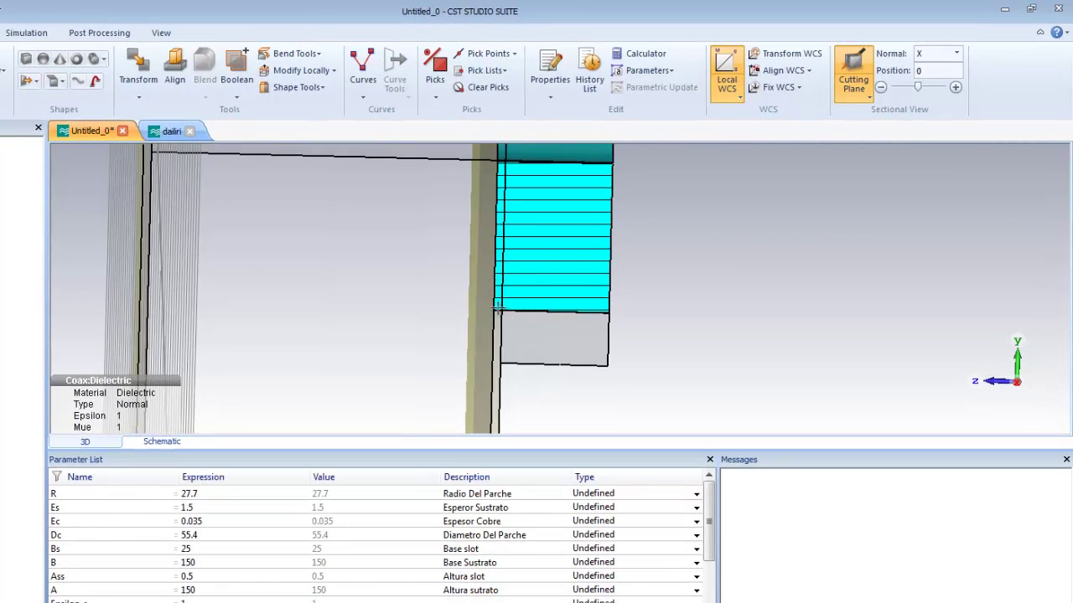
# Examine the sectioned OuterConductor where it meets the ground plane and dielectric, and the feed's position on the whole antenna
pyautogui.click(1, 193)
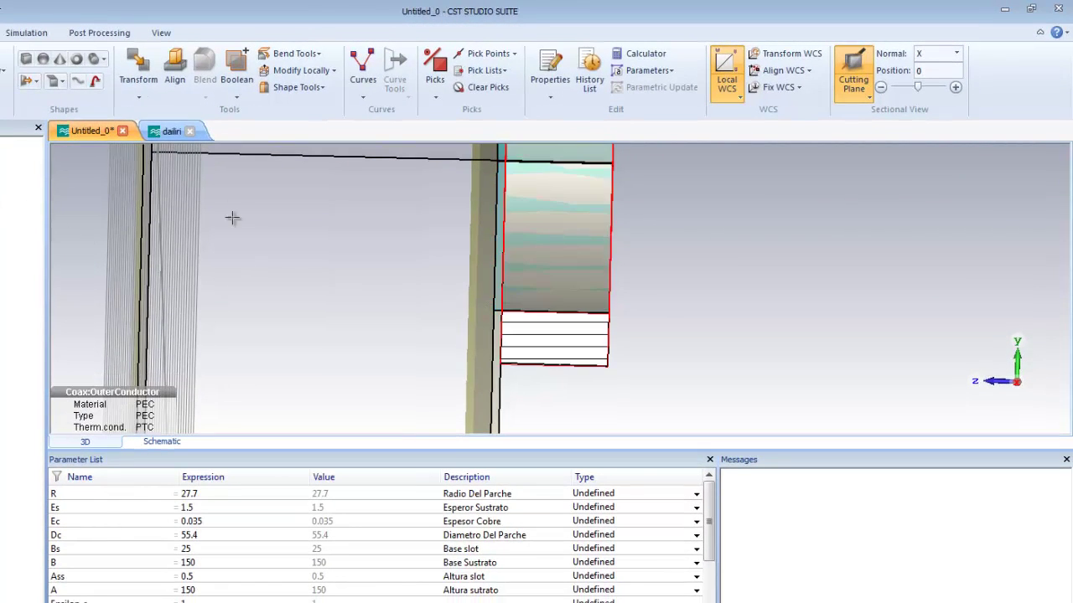
pyautogui.scroll(2, 403, 290)
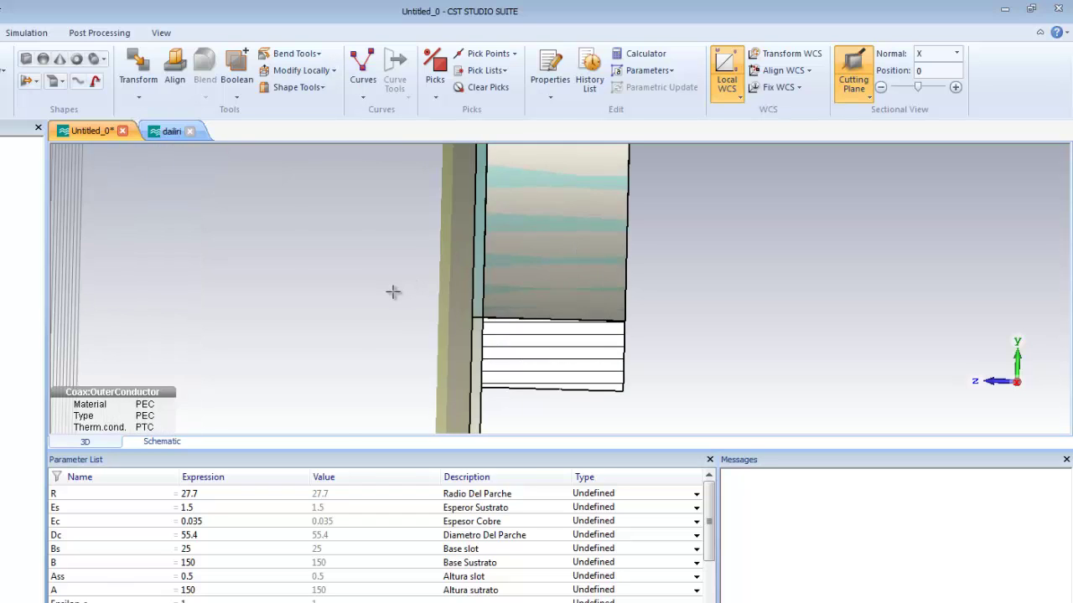
pyautogui.scroll(-4, 387, 295)
pyautogui.scroll(-5, 382, 298)
pyautogui.moveTo(514, 348); pyautogui.dragTo(511, 412, button='middle')
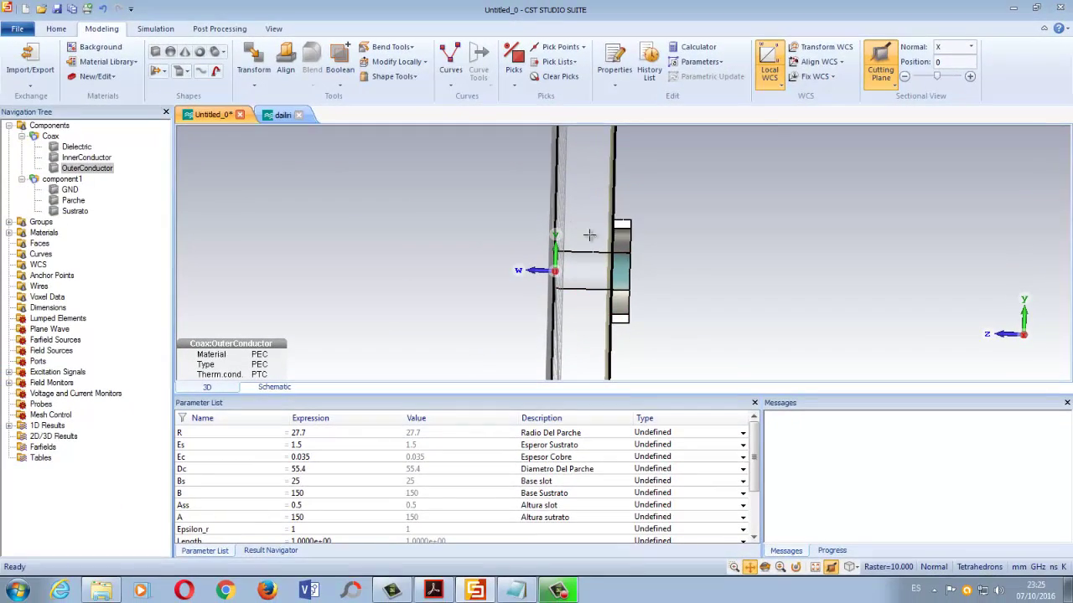
pyautogui.moveTo(596, 316); pyautogui.dragTo(662, 339, button='middle')
pyautogui.scroll(-5, 662, 322)
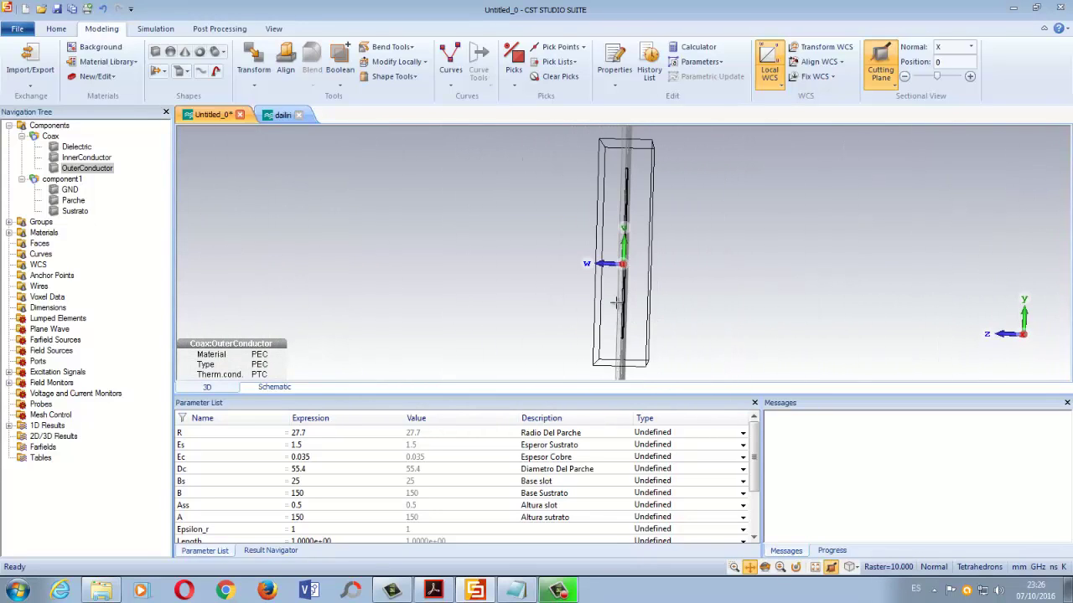
# Examine where the OuterConductor meets the antenna, first with the X cutting plane active and then with the section view off
pyautogui.moveTo(618, 305); pyautogui.dragTo(776, 297, button='middle')
pyautogui.scroll(8, 637, 252)
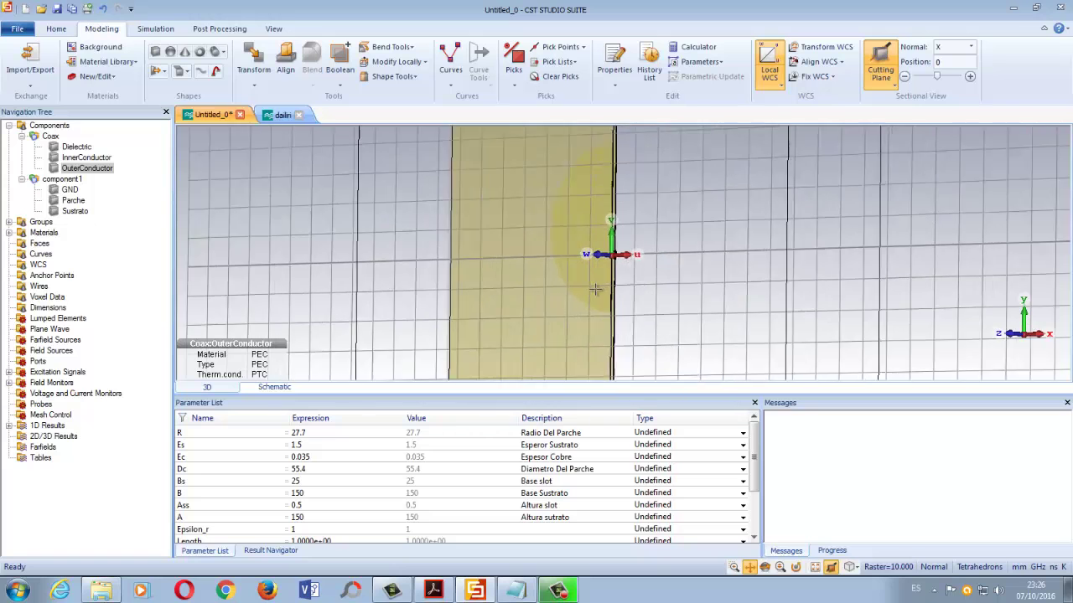
pyautogui.scroll(2, 638, 243)
pyautogui.moveTo(630, 238); pyautogui.dragTo(617, 278)
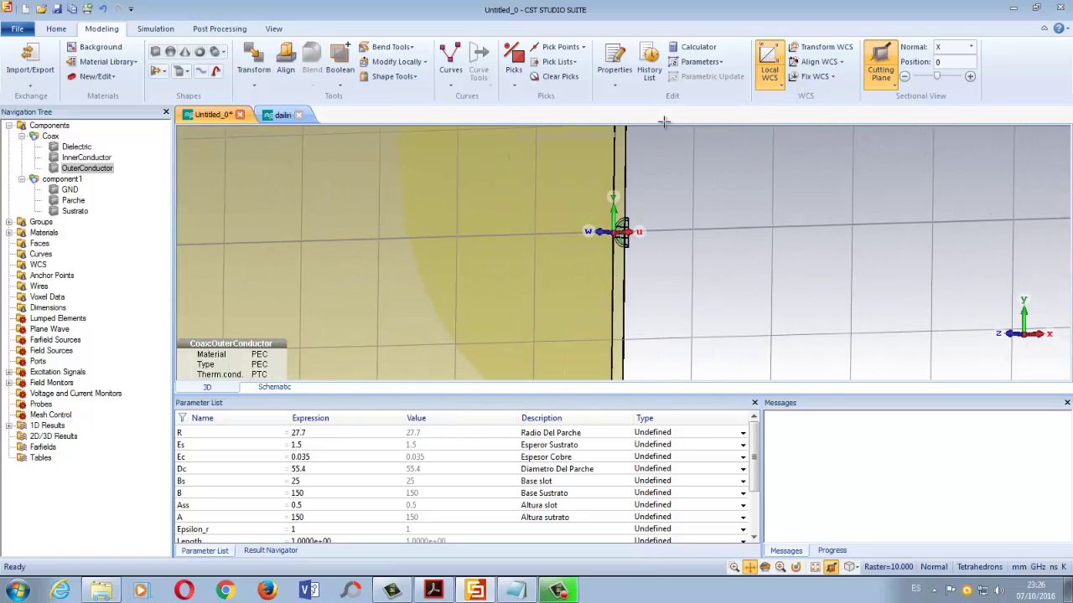
pyautogui.click(882, 67)
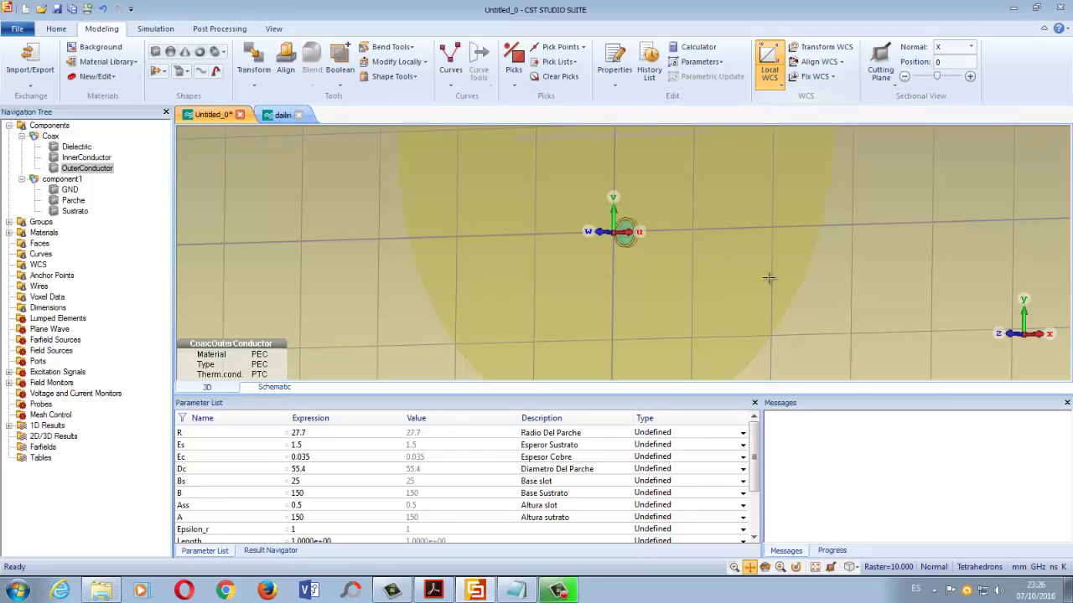
pyautogui.moveTo(725, 275); pyautogui.dragTo(591, 282, button='middle')
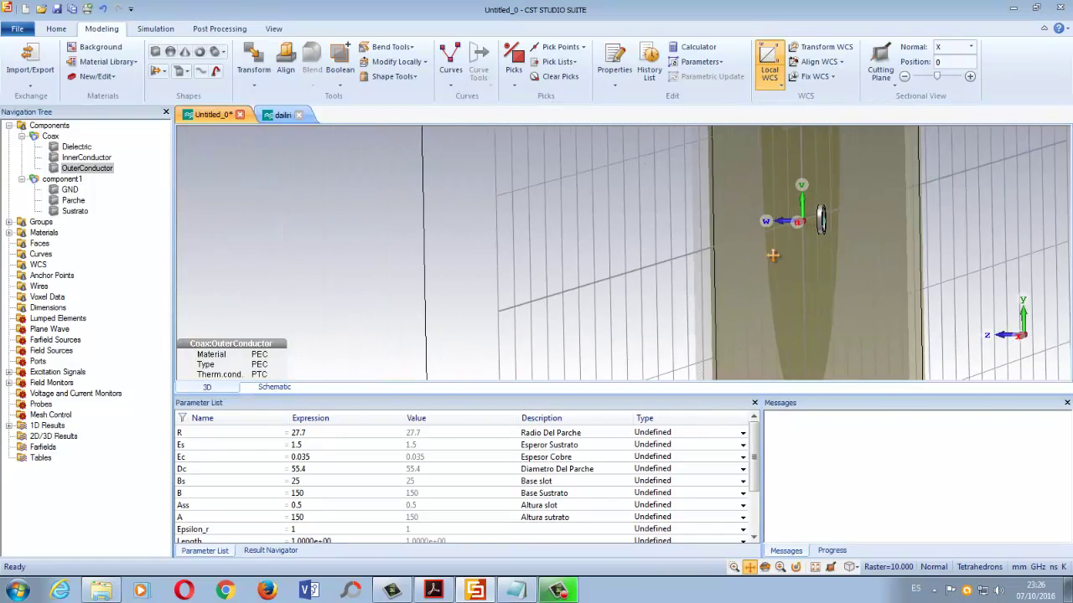
pyautogui.moveTo(772, 254); pyautogui.dragTo(833, 259, button='middle')
pyautogui.scroll(3, 934, 226)
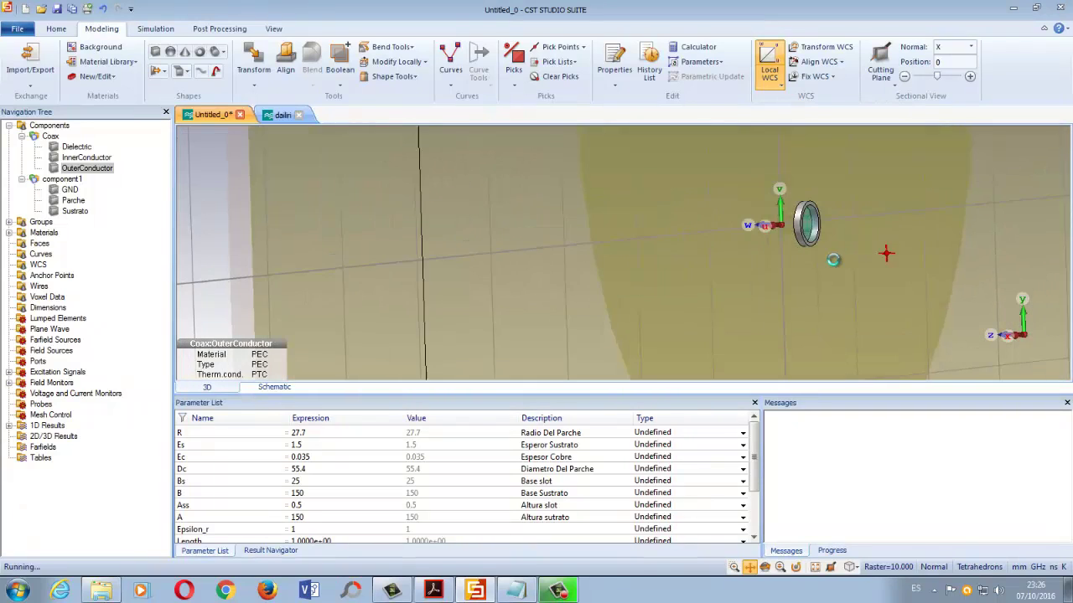
# Select the Coax component and inspect its feed through the substrate up close, sectioned along the X cutting plane
pyautogui.click(51, 138)
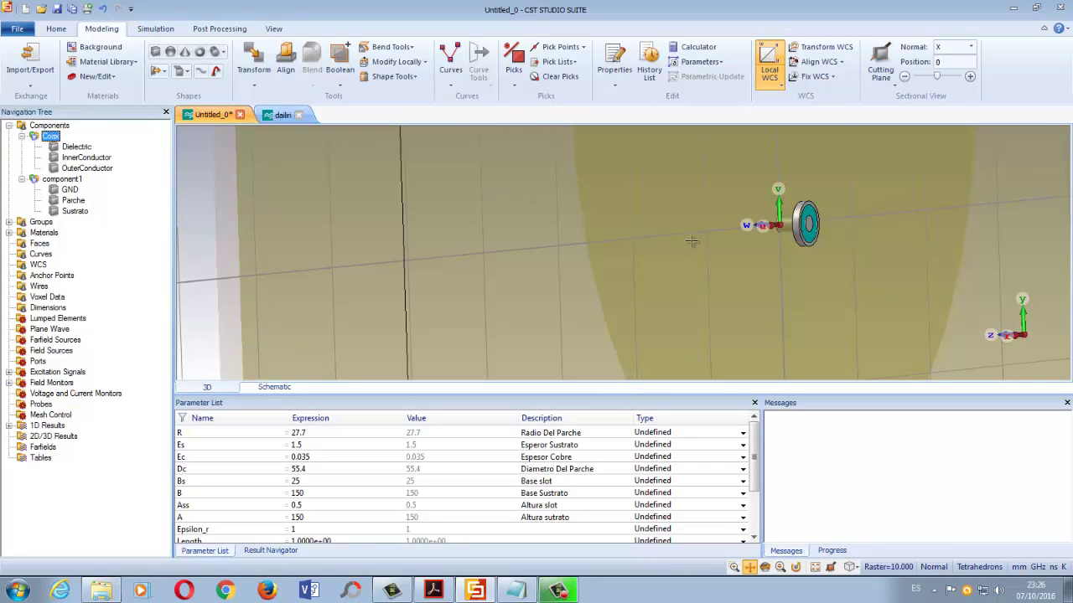
pyautogui.moveTo(680, 243); pyautogui.dragTo(576, 231)
pyautogui.scroll(5, 687, 244)
pyautogui.moveTo(727, 243); pyautogui.dragTo(715, 198, button='middle')
pyautogui.moveTo(747, 164); pyautogui.dragTo(739, 232)
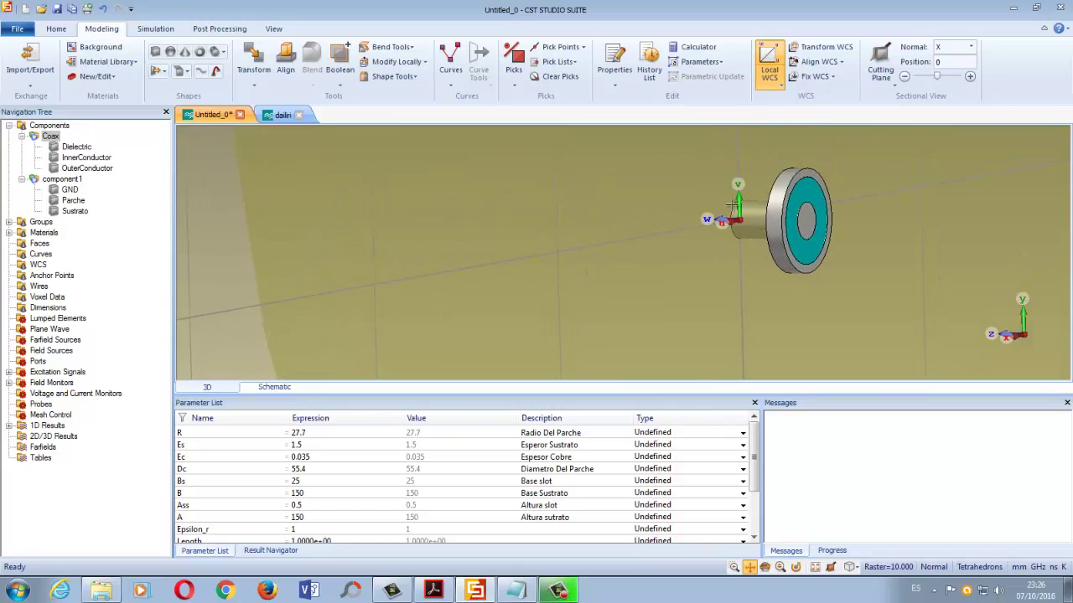
pyautogui.click(879, 63)
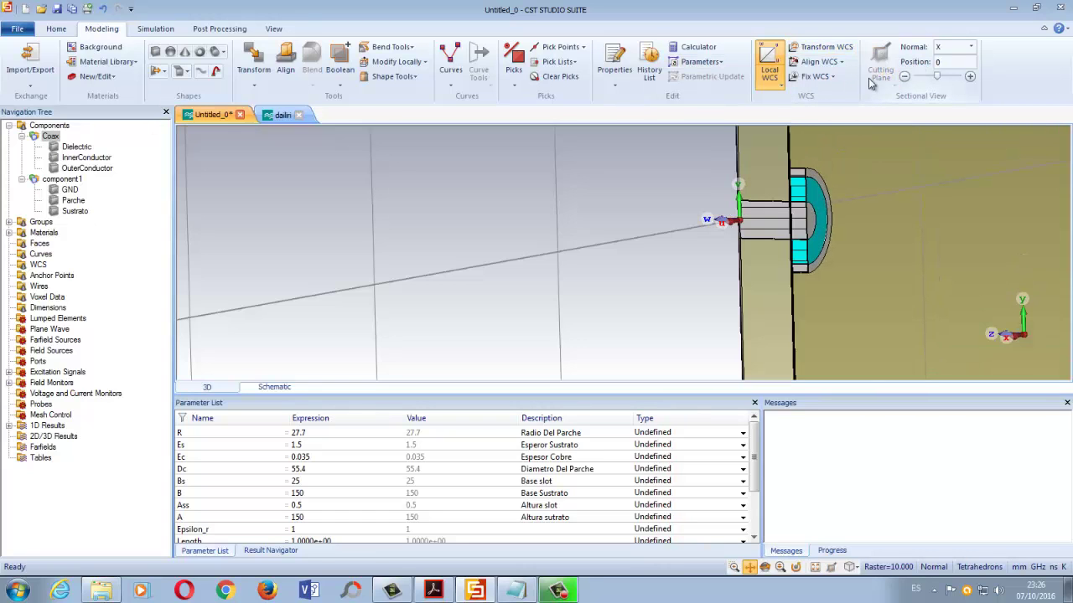
pyautogui.moveTo(770, 272); pyautogui.dragTo(841, 273, button='middle')
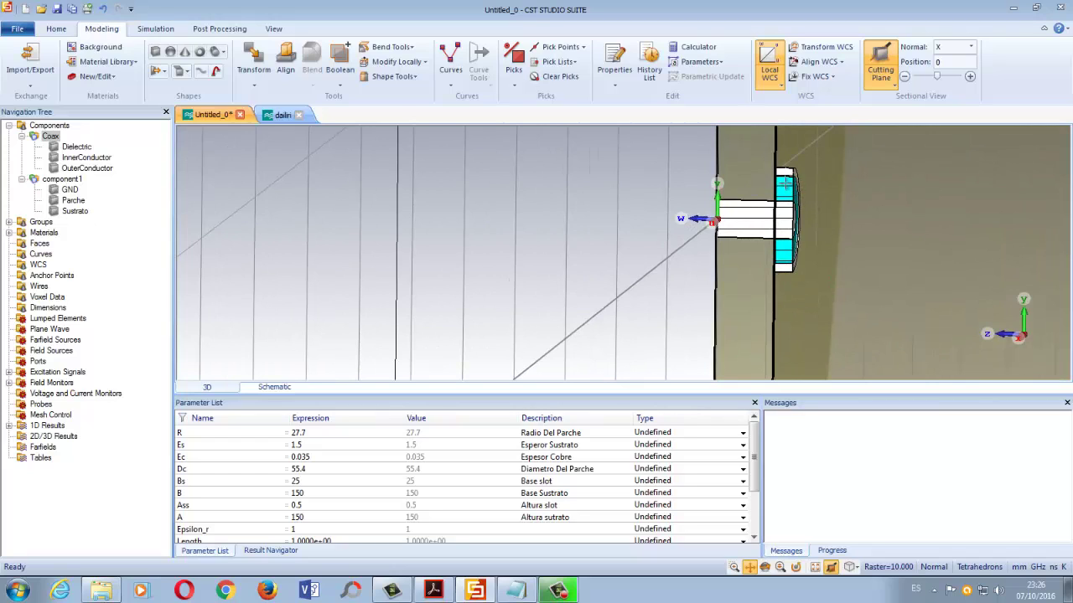
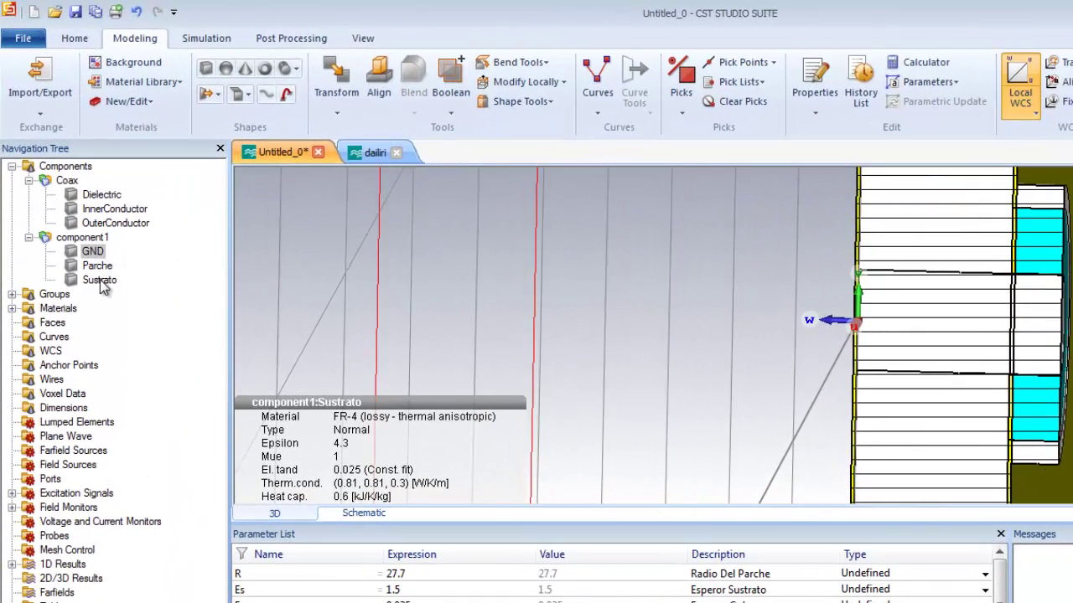
# Insert the Coax InnerConductor into the Parche solid with a Boolean Insert
pyautogui.click(97, 266)
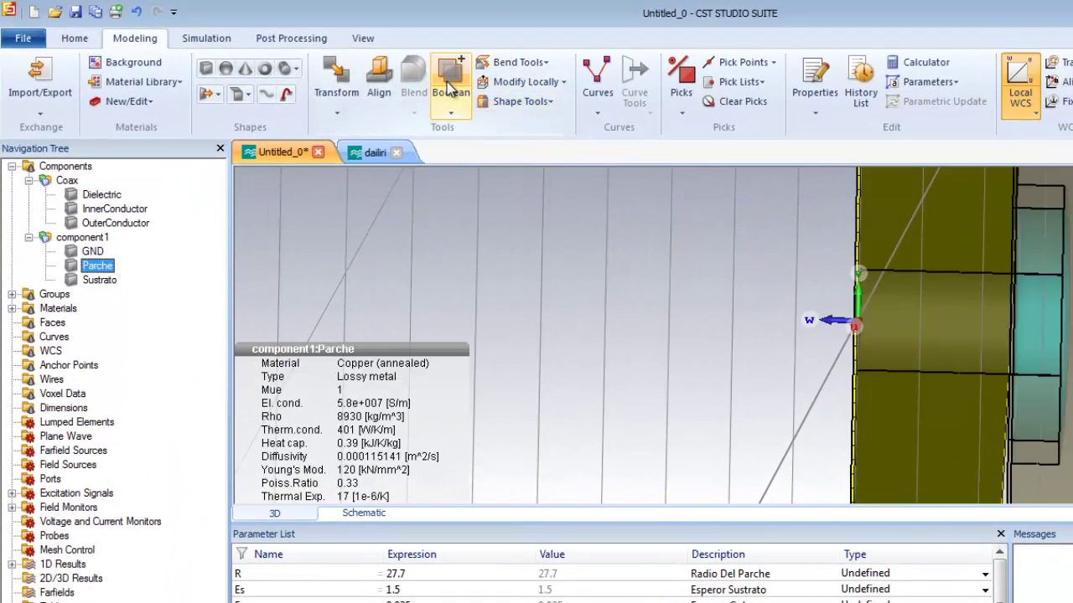
pyautogui.click(450, 117)
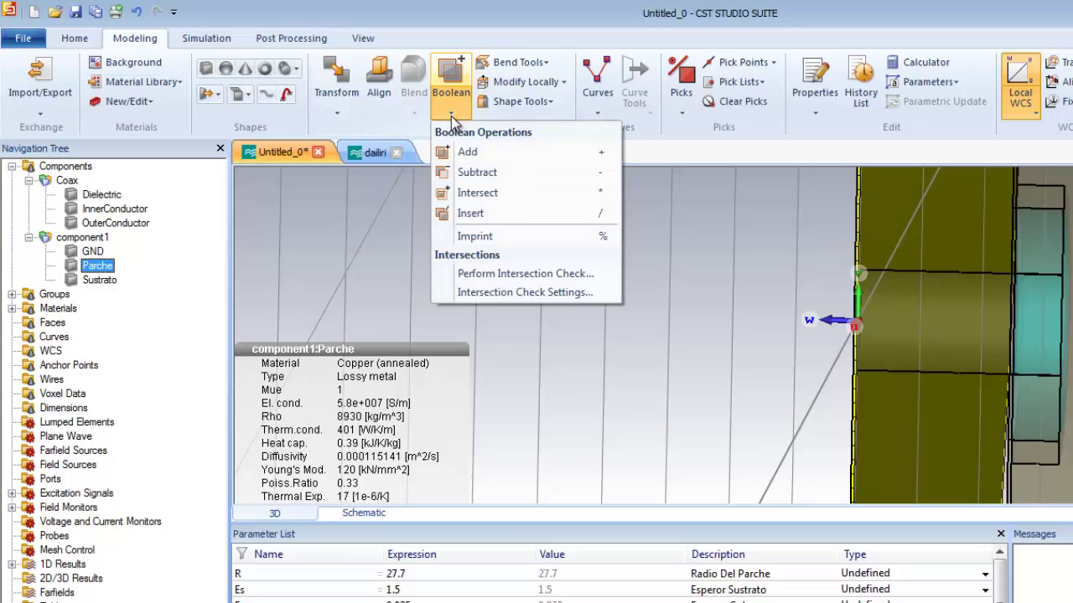
pyautogui.click(501, 214)
pyautogui.click(112, 210)
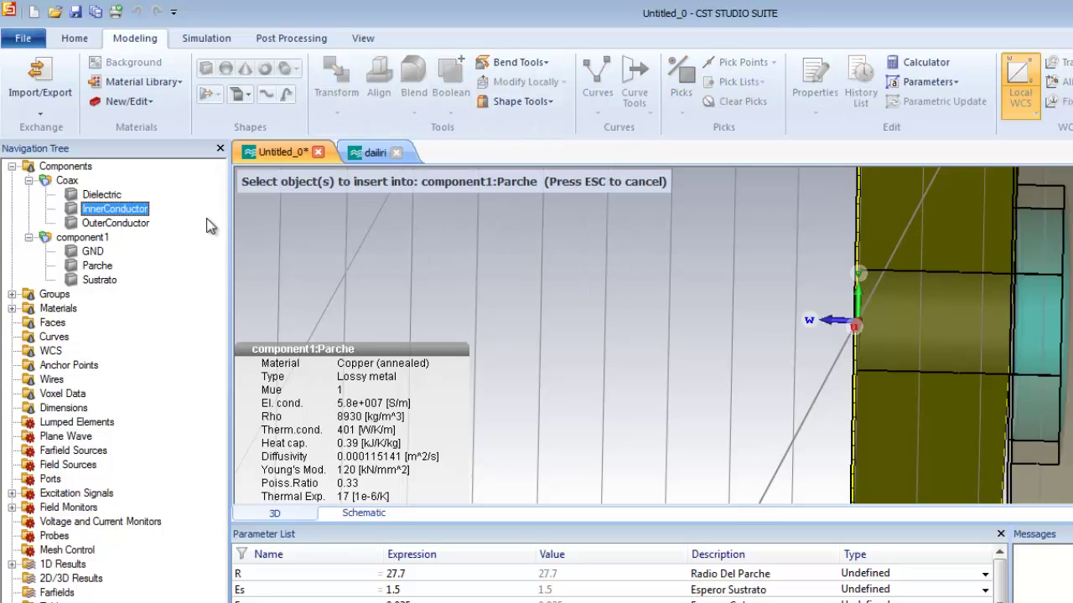
pyautogui.press('Return')
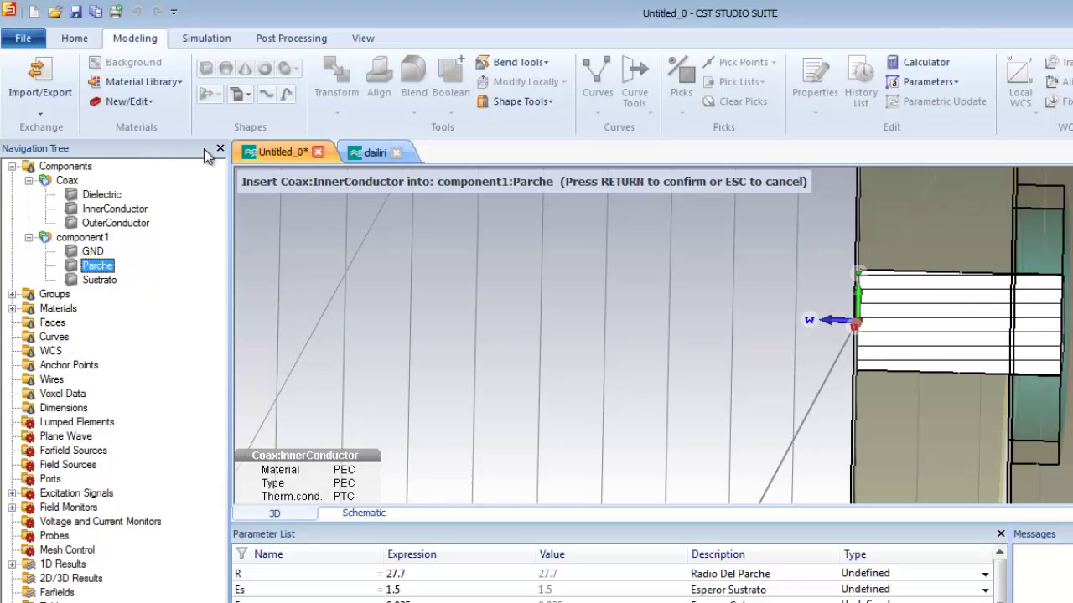
# Insert the Coax InnerConductor into the Sustrato solid with a Boolean Insert
pyautogui.click(105, 280)
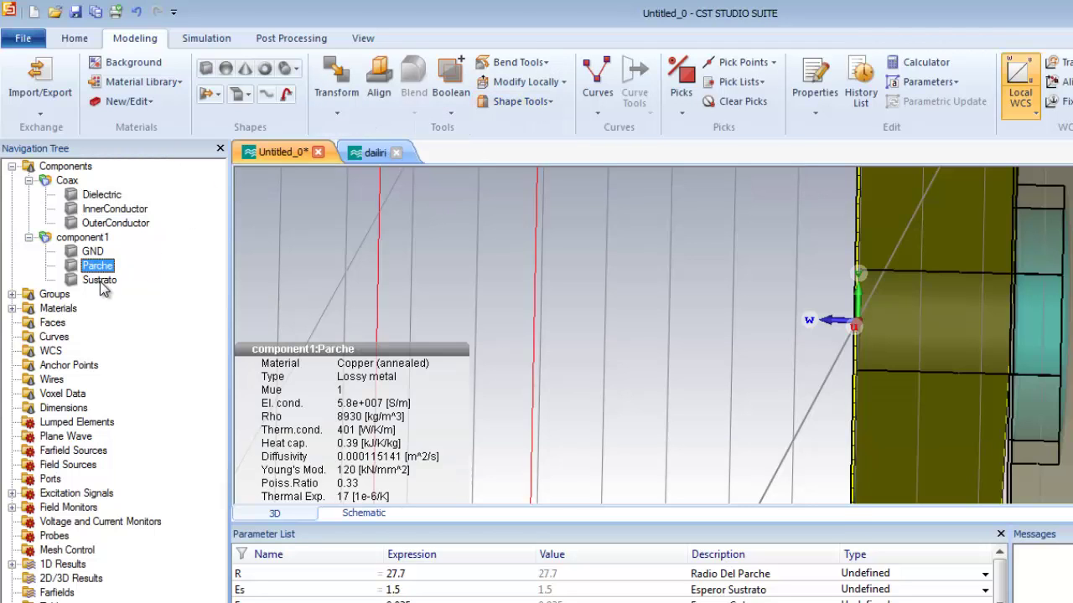
pyautogui.click(450, 109)
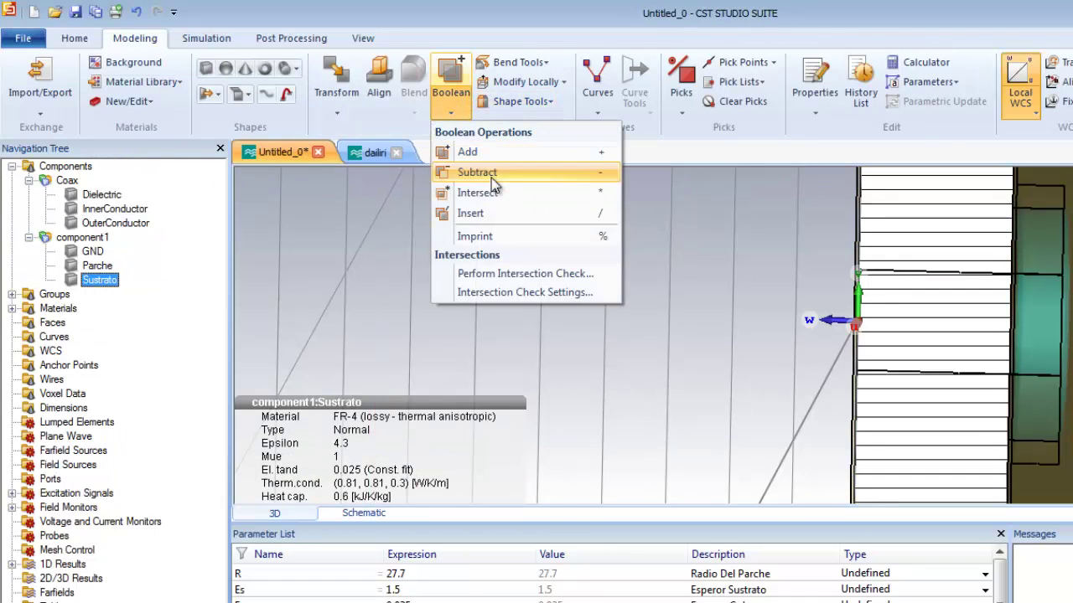
pyautogui.click(491, 207)
pyautogui.click(99, 211)
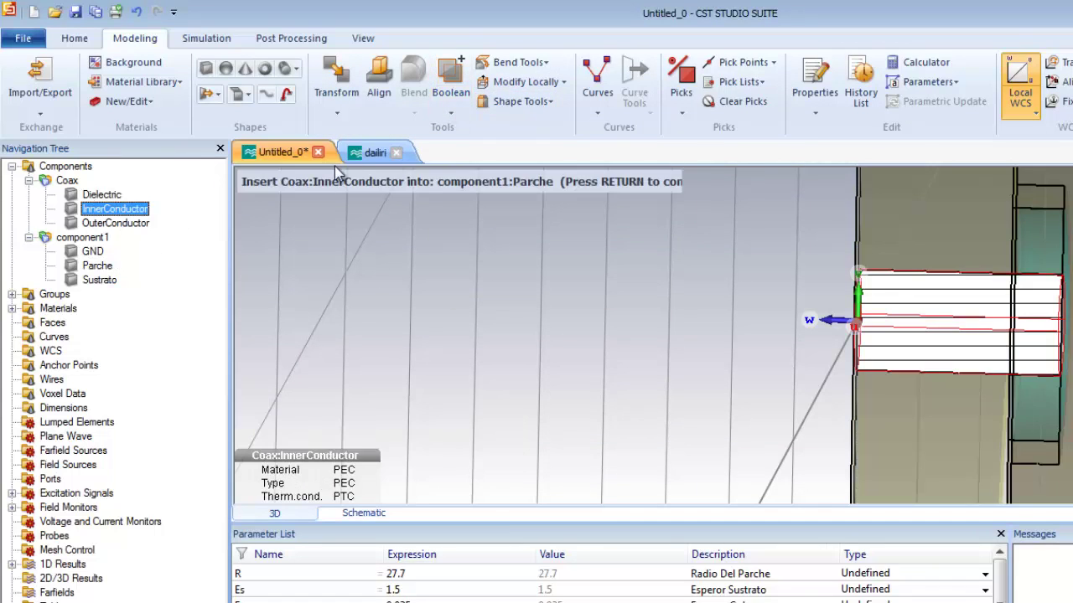
pyautogui.press('Return')
# Insert the Coax InnerConductor into the GND solid with a Boolean Insert
pyautogui.click(93, 251)
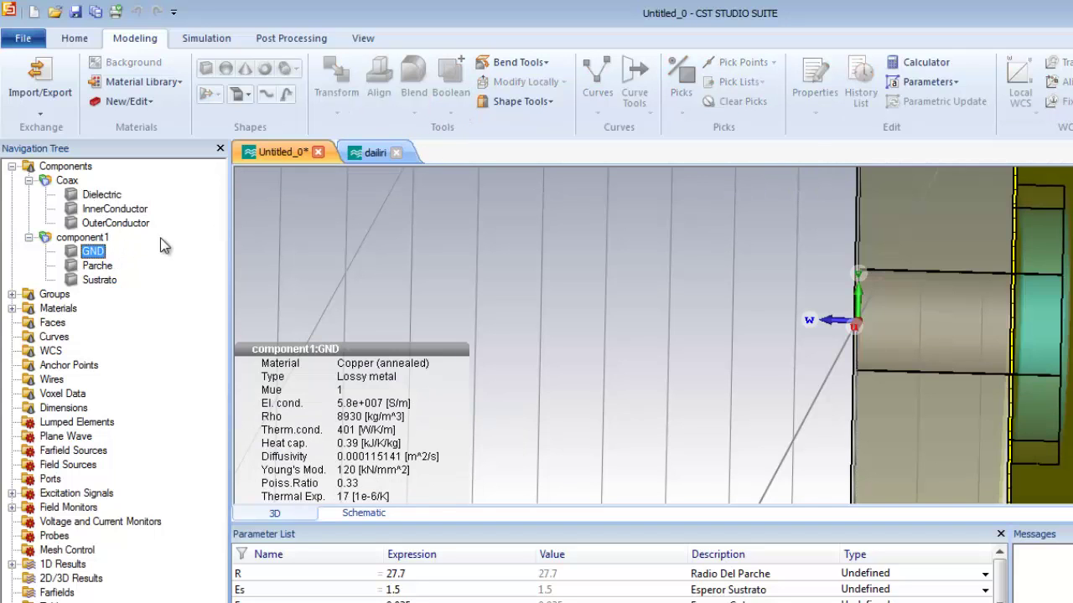
pyautogui.click(450, 102)
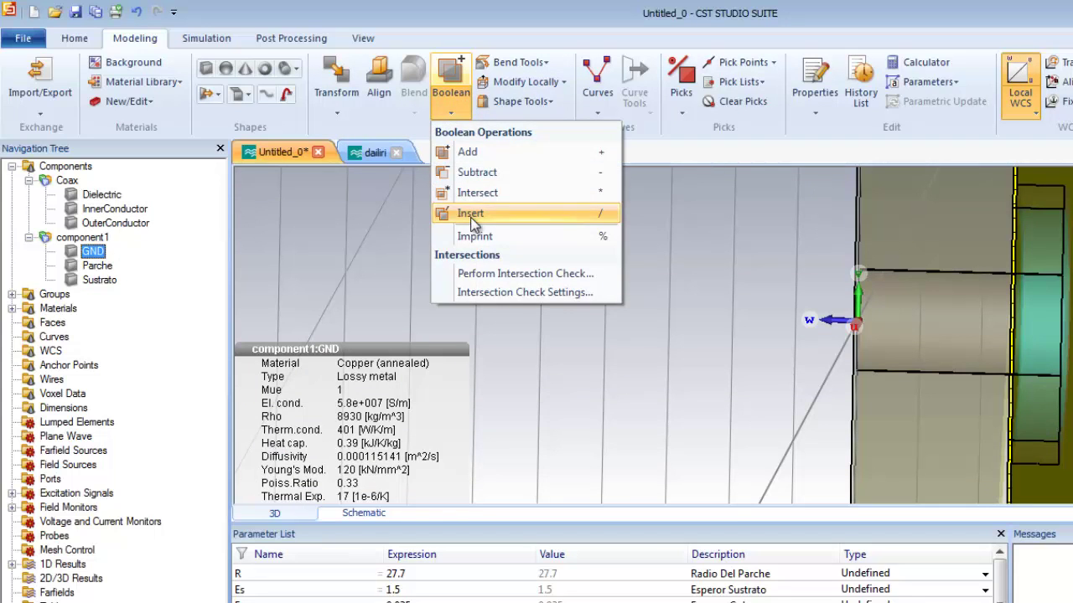
pyautogui.click(468, 210)
pyautogui.click(109, 210)
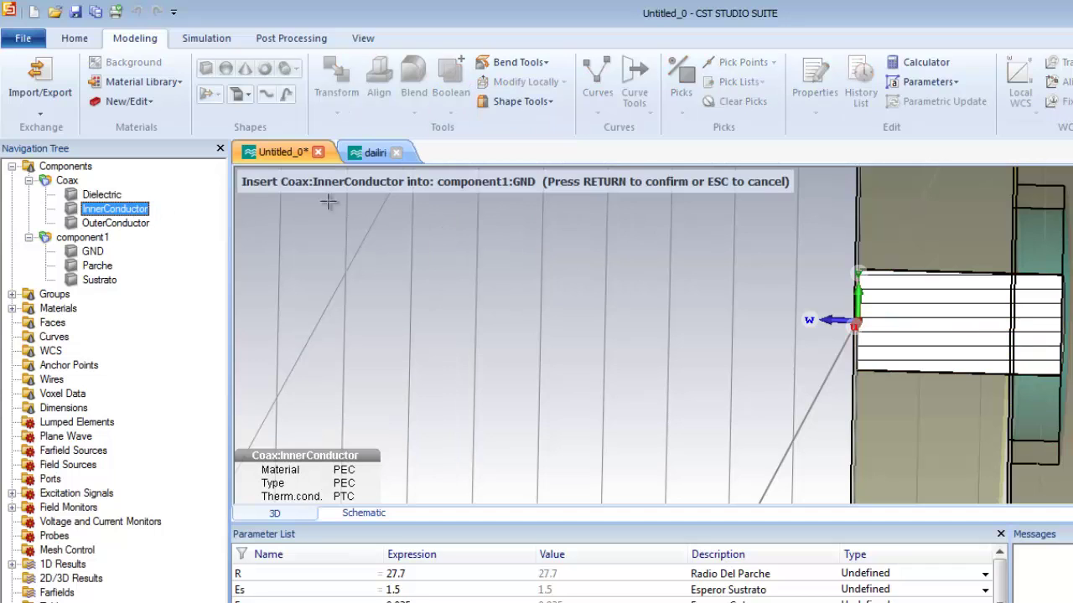
pyautogui.press('Return')
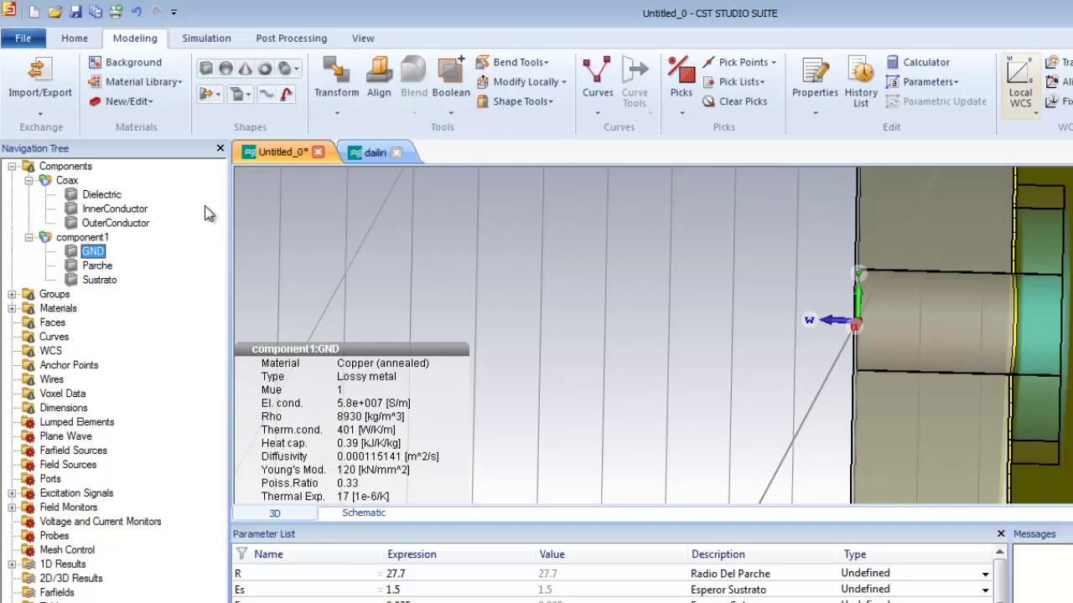
pyautogui.click(98, 266)
pyautogui.click(452, 109)
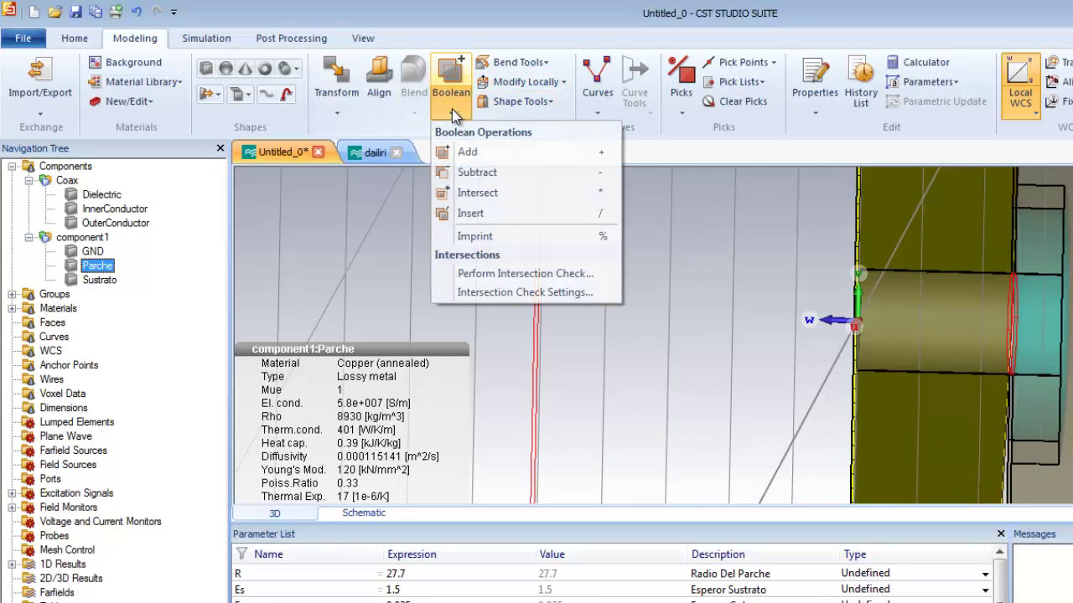
pyautogui.click(496, 156)
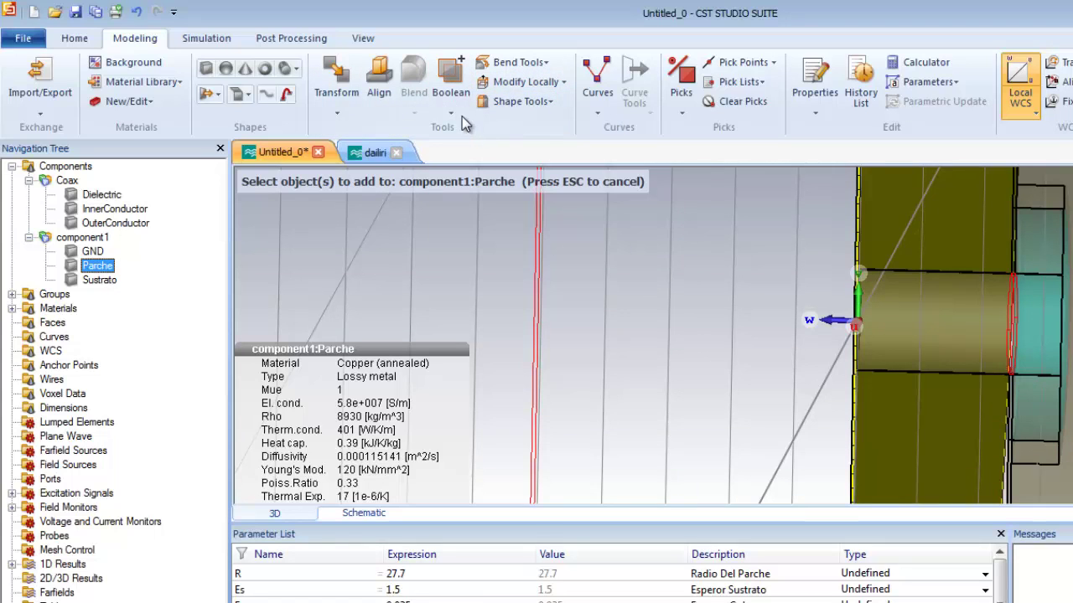
pyautogui.press('Escape')
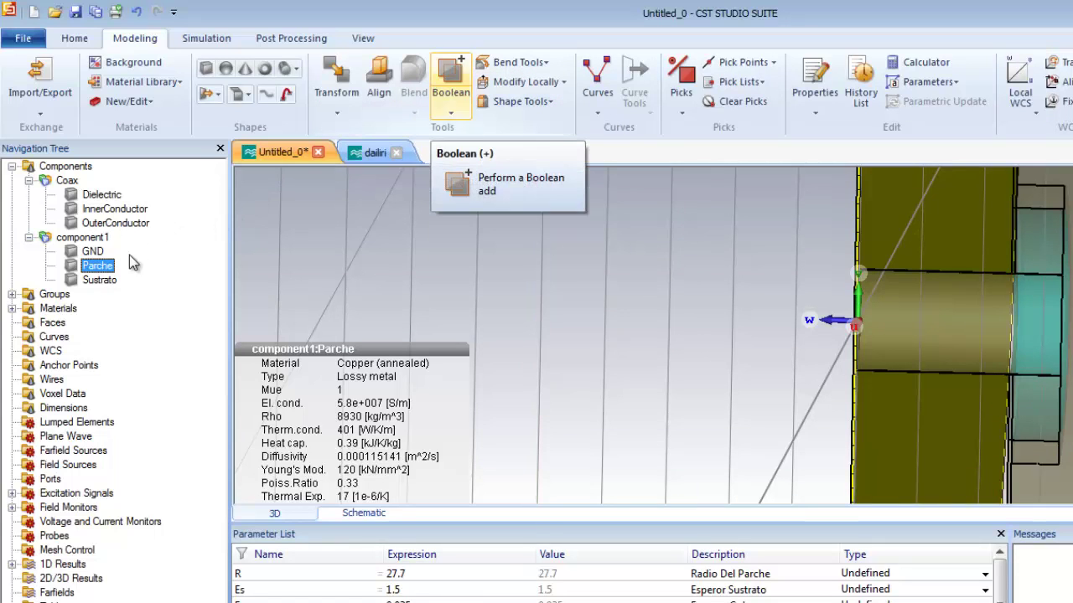
# Insert the Coax Dielectric into the Parche solid with a Boolean Insert
pyautogui.click(452, 101)
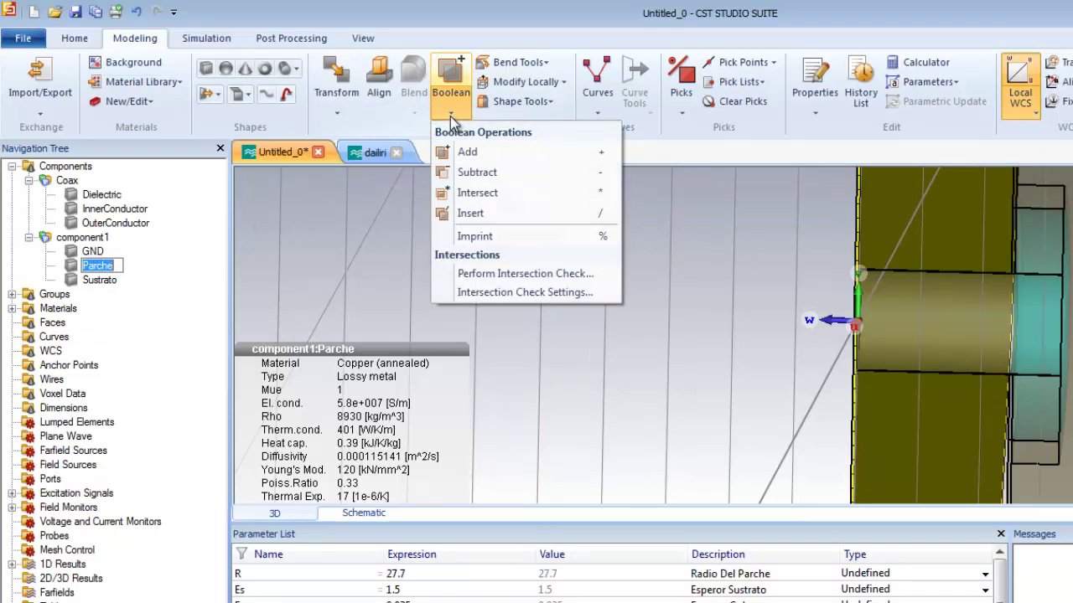
pyautogui.click(503, 210)
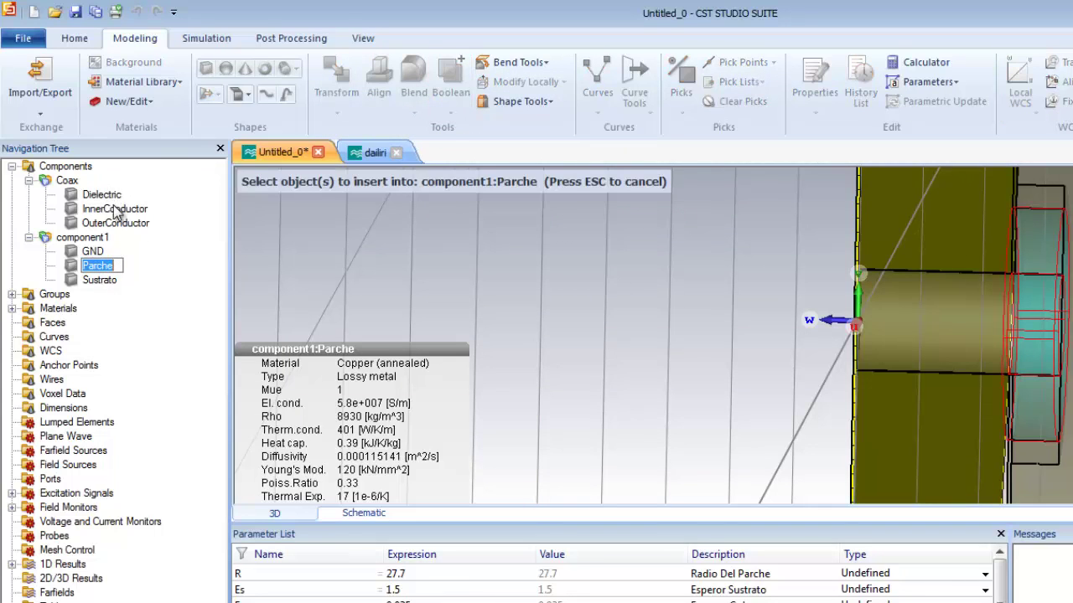
pyautogui.click(108, 198)
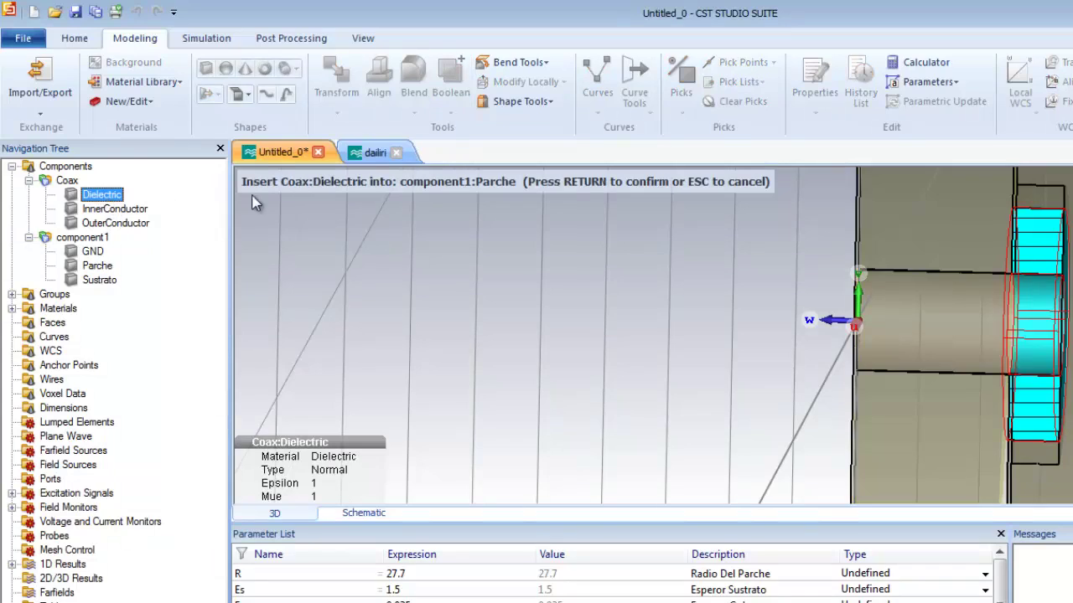
pyautogui.press('Return')
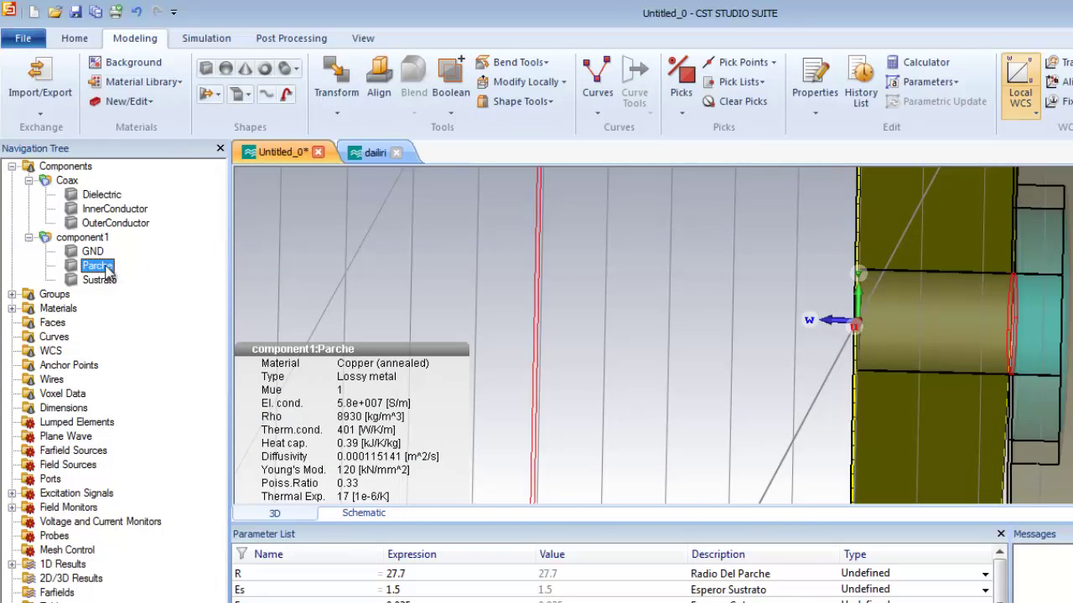
# Insert the Coax Dielectric into the GND solid with a Boolean Insert
pyautogui.click(451, 84)
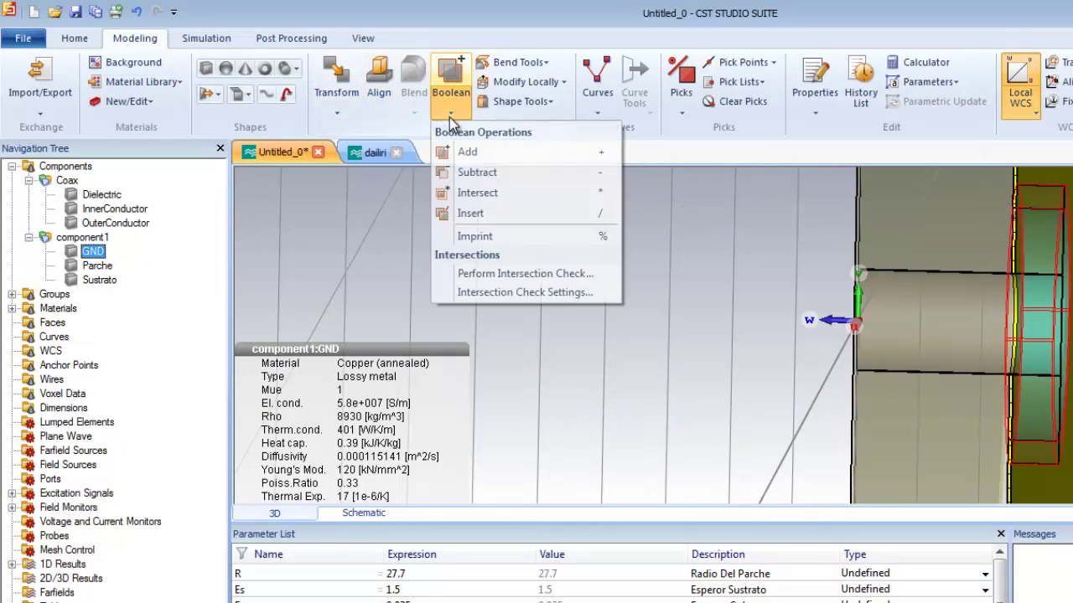
pyautogui.click(460, 208)
pyautogui.click(101, 198)
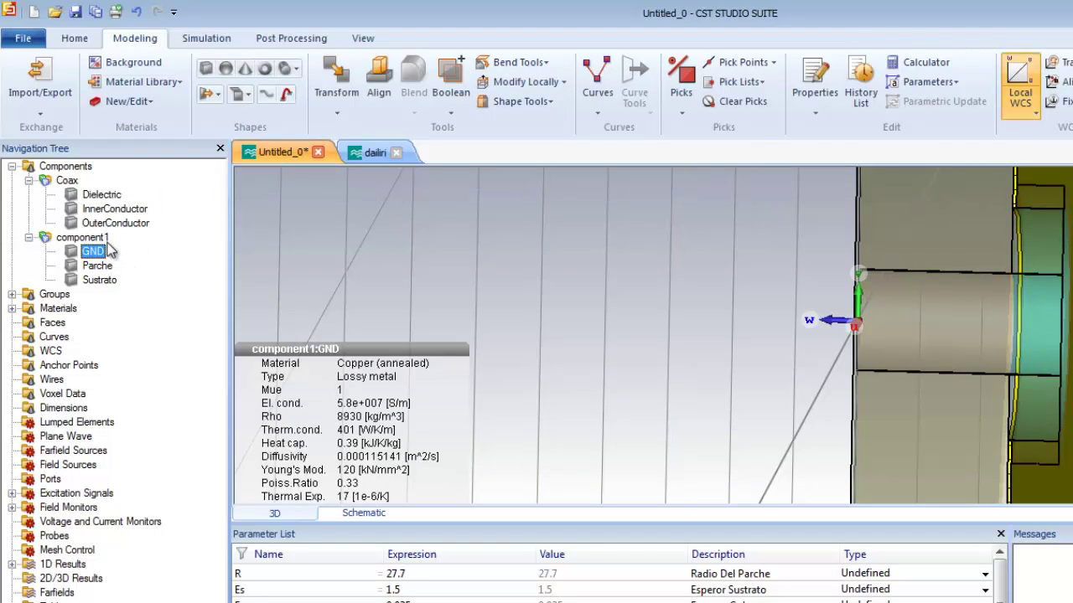
# Insert the Coax OuterConductor into the GND solid with a Boolean Insert and check the feed's junction with the ground plane
pyautogui.click(453, 111)
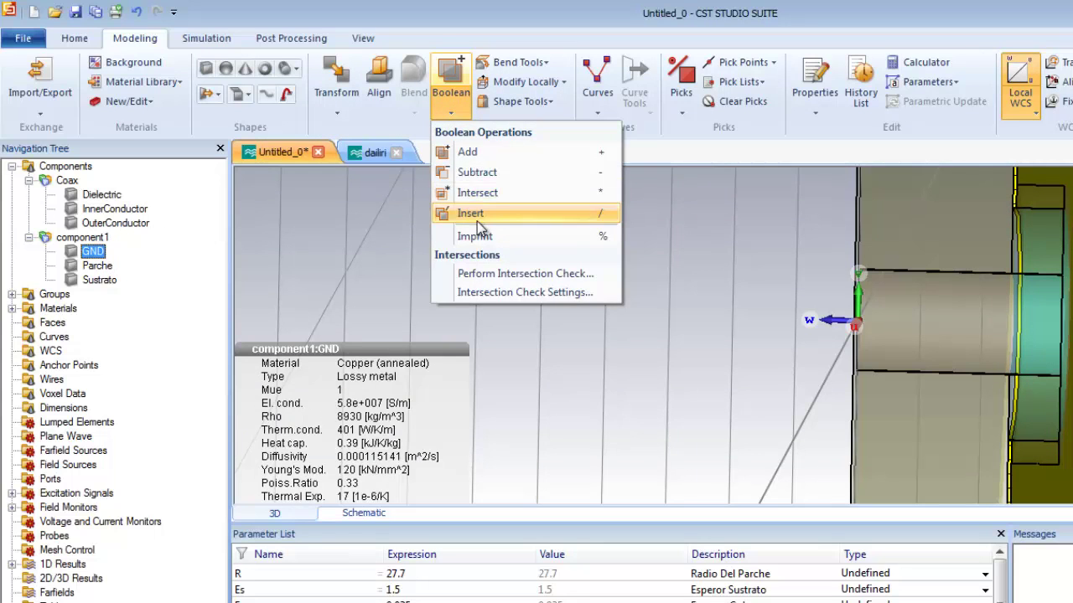
pyautogui.click(471, 215)
pyautogui.click(113, 224)
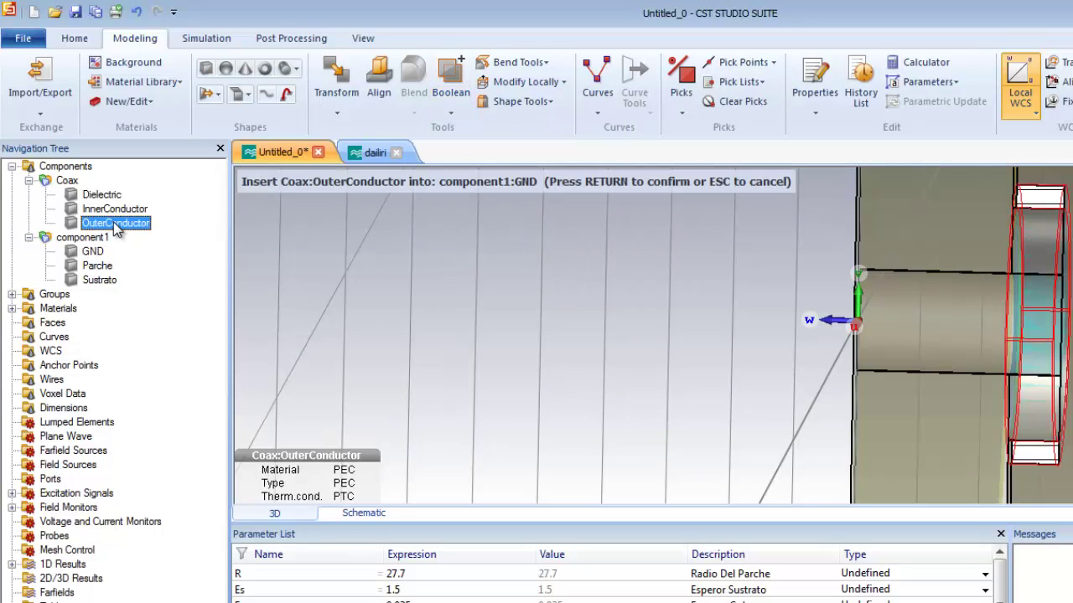
pyautogui.press('Return')
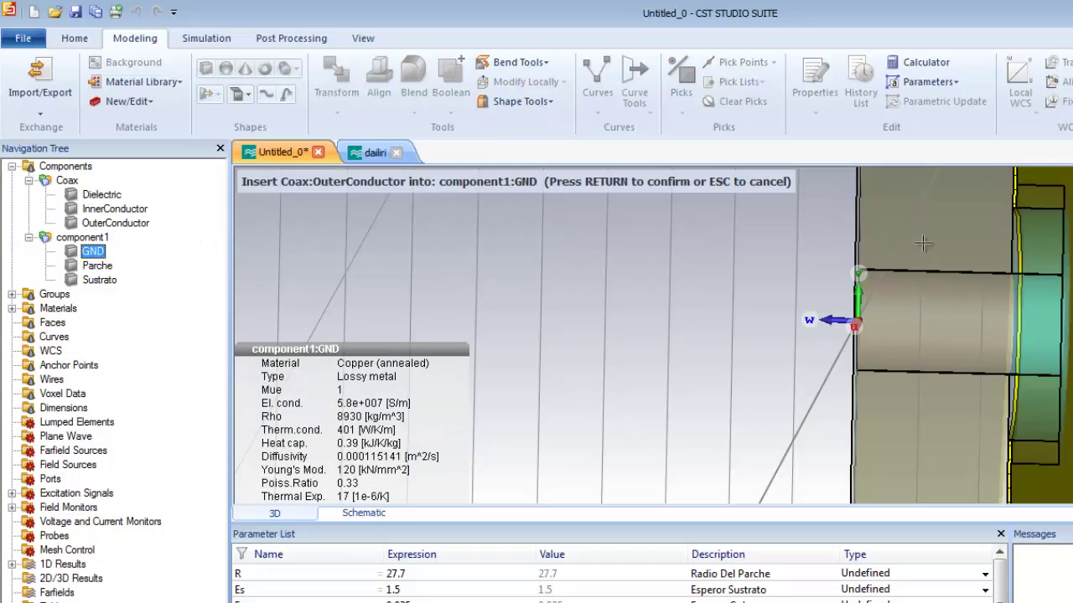
pyautogui.keyDown('ctrl'); pyautogui.moveTo(868, 414); pyautogui.dragTo(946, 407); pyautogui.keyUp('ctrl')
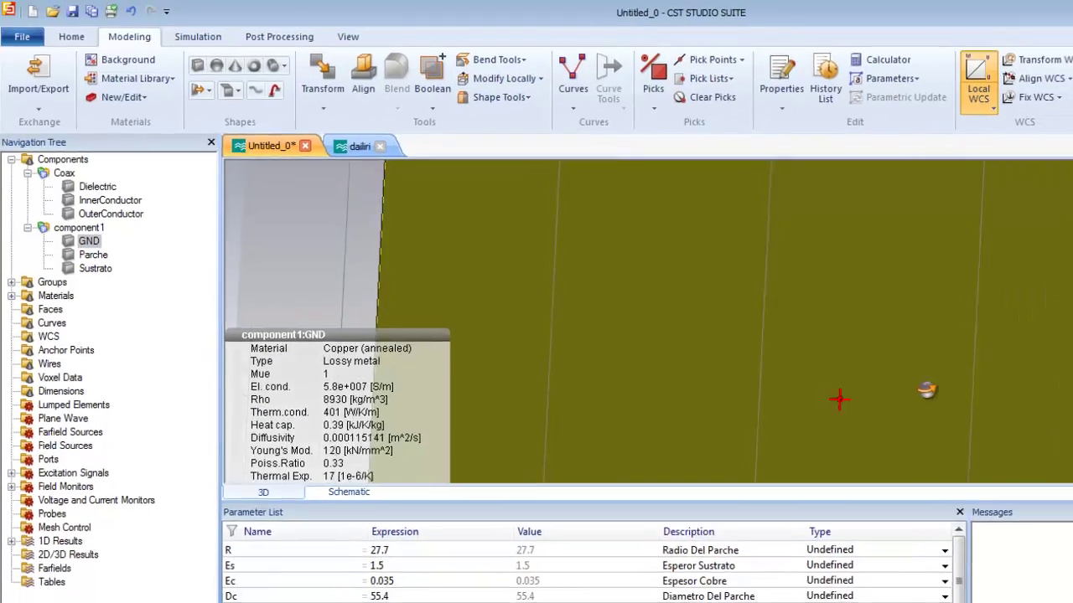
pyautogui.scroll(-10, 714, 306)
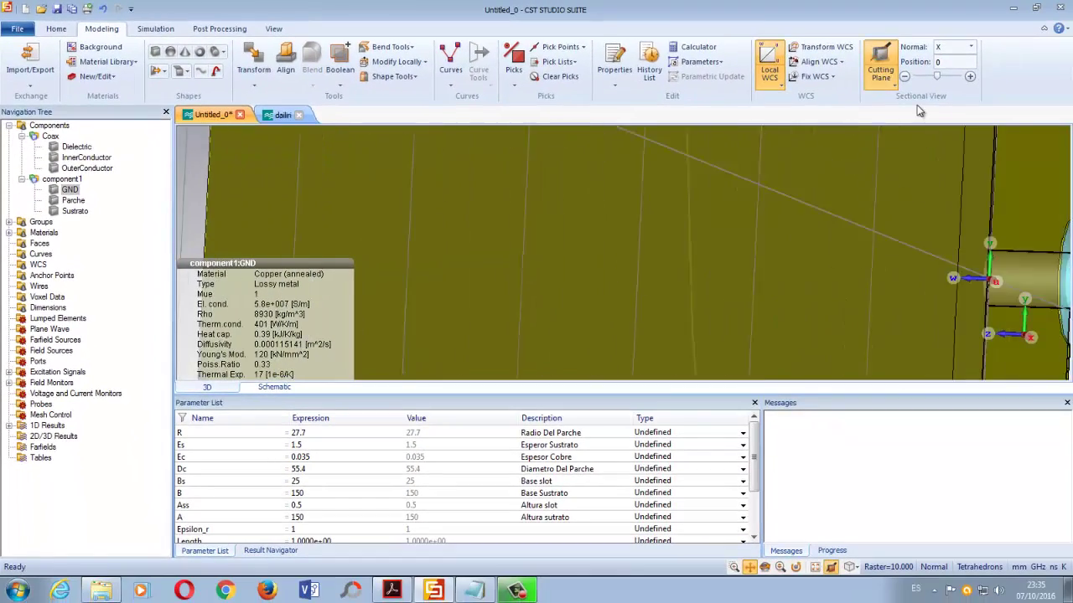
# Turn off the cutting plane and examine the coaxial feed on the back of the ground plane
pyautogui.click(880, 67)
pyautogui.scroll(5, 621, 289)
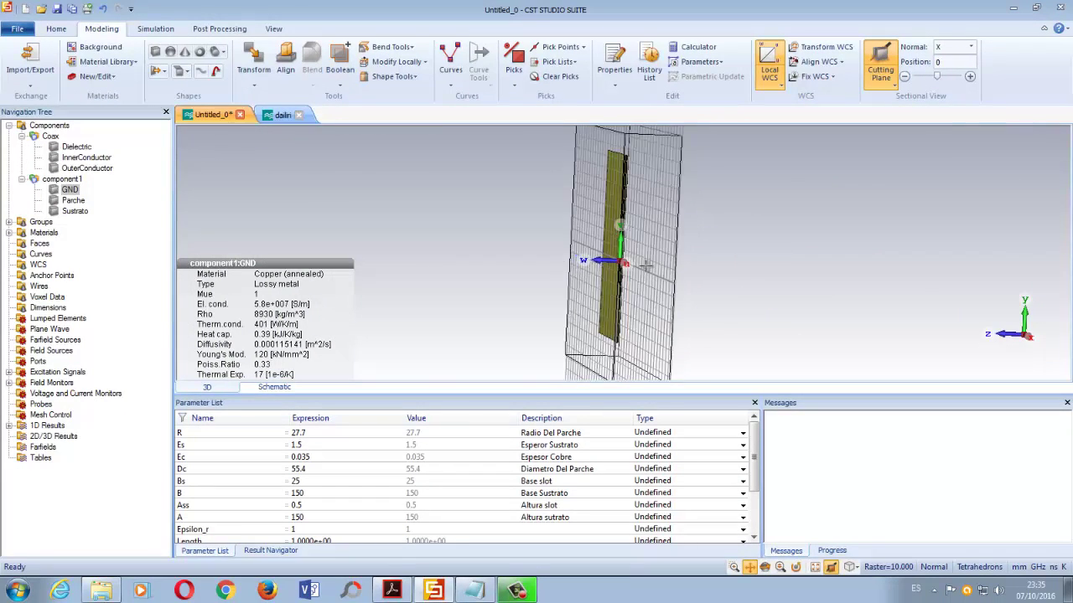
pyautogui.moveTo(622, 289); pyautogui.dragTo(670, 205)
pyautogui.keyDown('ctrl'); pyautogui.moveTo(621, 343); pyautogui.dragTo(449, 288); pyautogui.keyUp('ctrl')
pyautogui.keyDown('ctrl'); pyautogui.moveTo(675, 326); pyautogui.dragTo(644, 322); pyautogui.keyUp('ctrl')
pyautogui.click(880, 67)
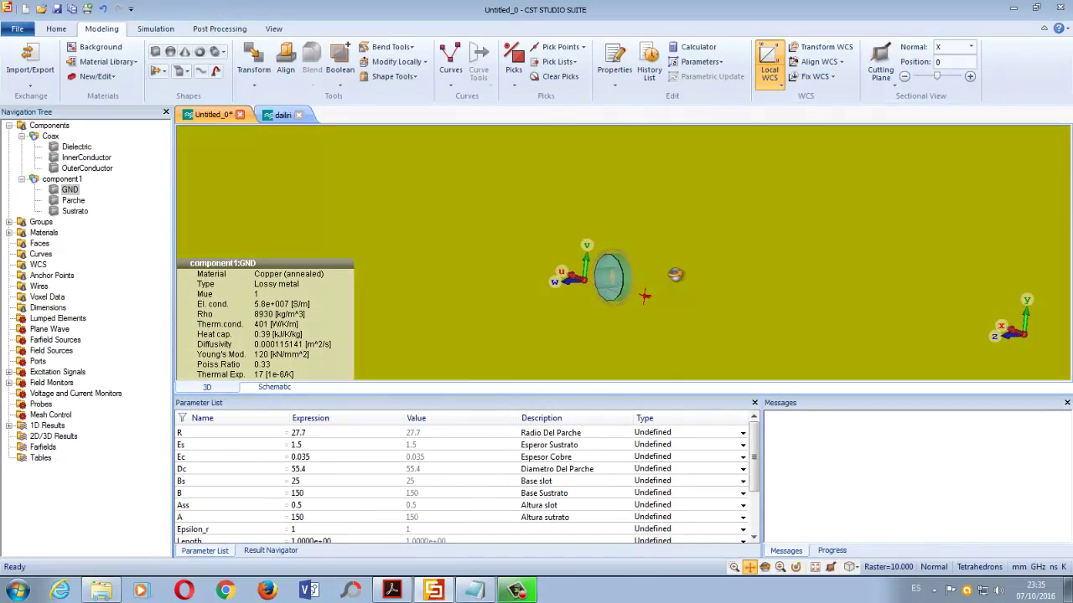
pyautogui.keyDown('ctrl'); pyautogui.moveTo(675, 275); pyautogui.dragTo(778, 299); pyautogui.keyUp('ctrl')
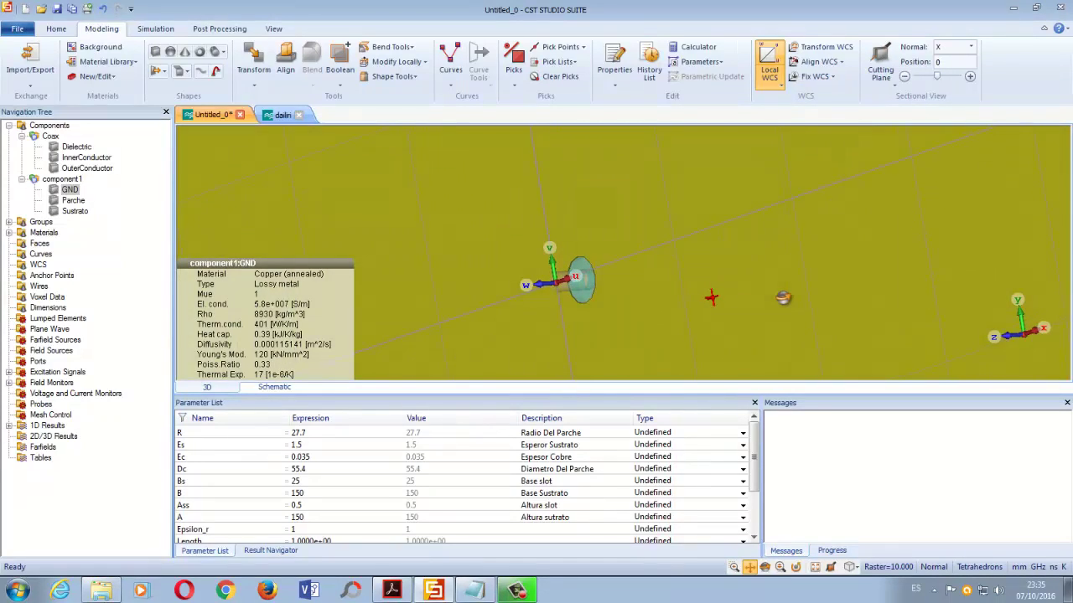
pyautogui.click(60, 127)
pyautogui.moveTo(644, 294); pyautogui.dragTo(804, 245)
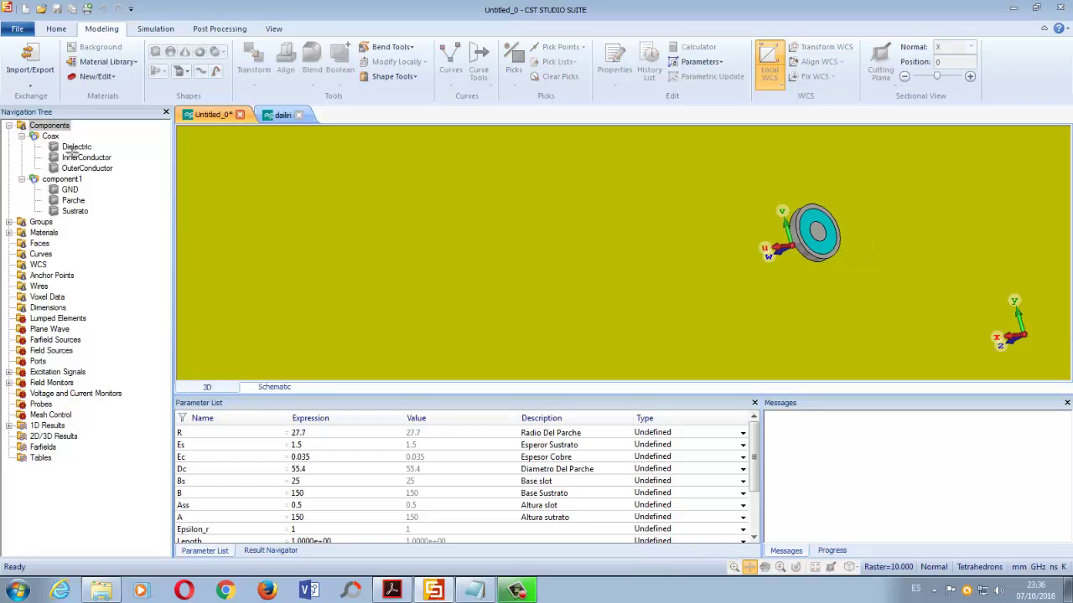
# Examine the Coax component in an X-normal section view where it passes through the ground, substrate and patch
pyautogui.click(51, 136)
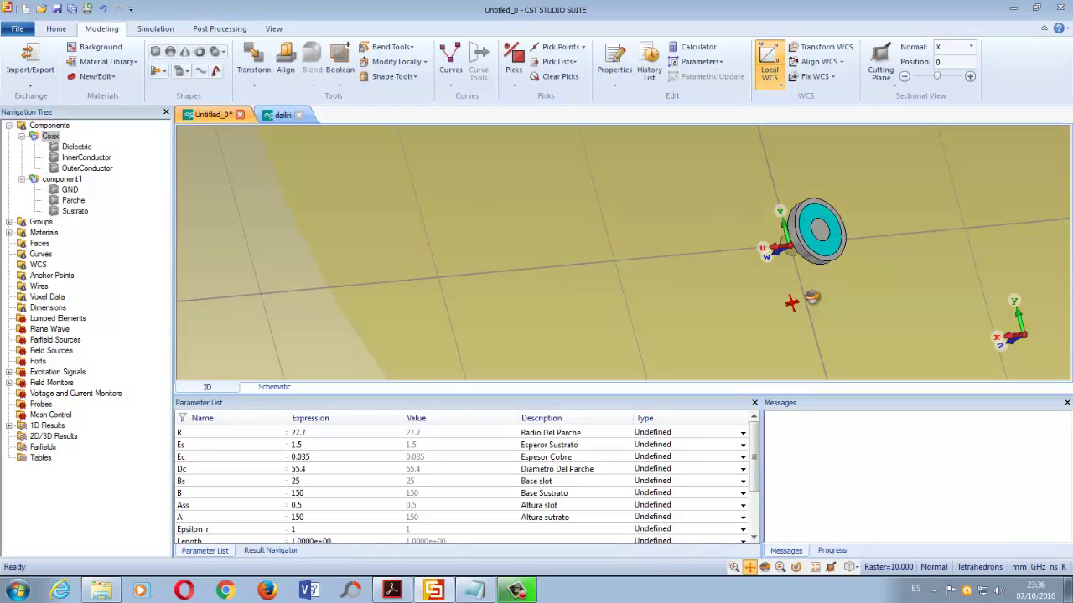
pyautogui.keyDown('ctrl'); pyautogui.moveTo(812, 298); pyautogui.dragTo(907, 310); pyautogui.keyUp('ctrl')
pyautogui.scroll(3, 784, 258)
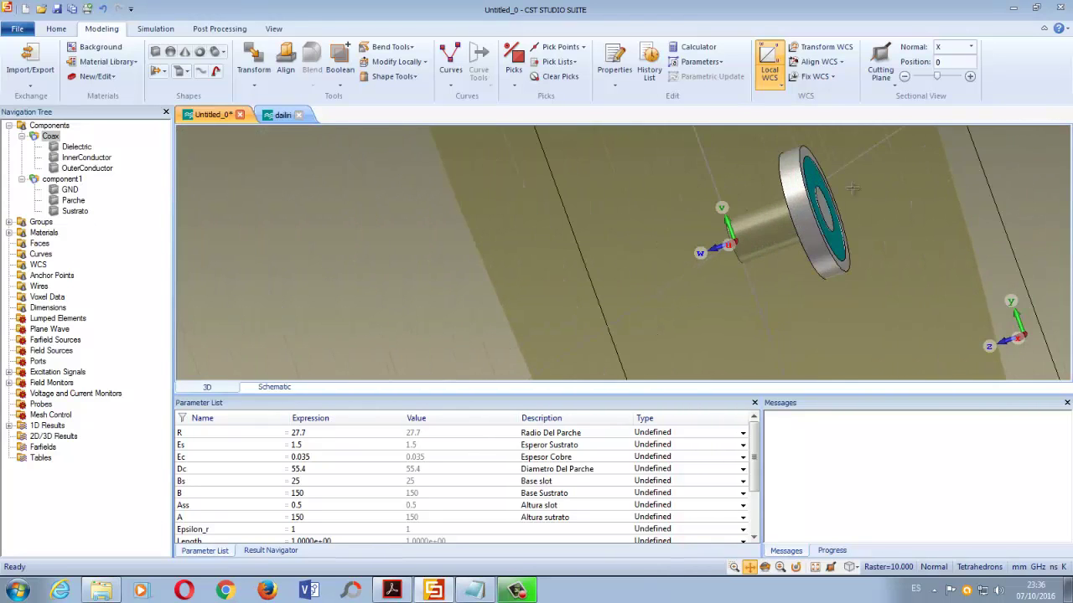
pyautogui.click(880, 59)
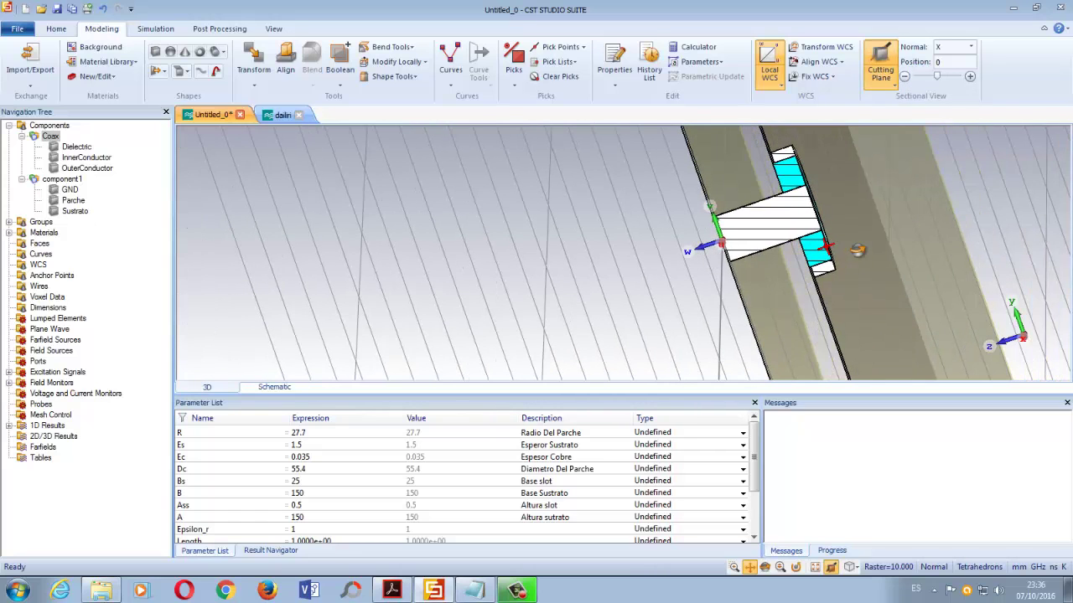
pyautogui.scroll(4, 801, 184)
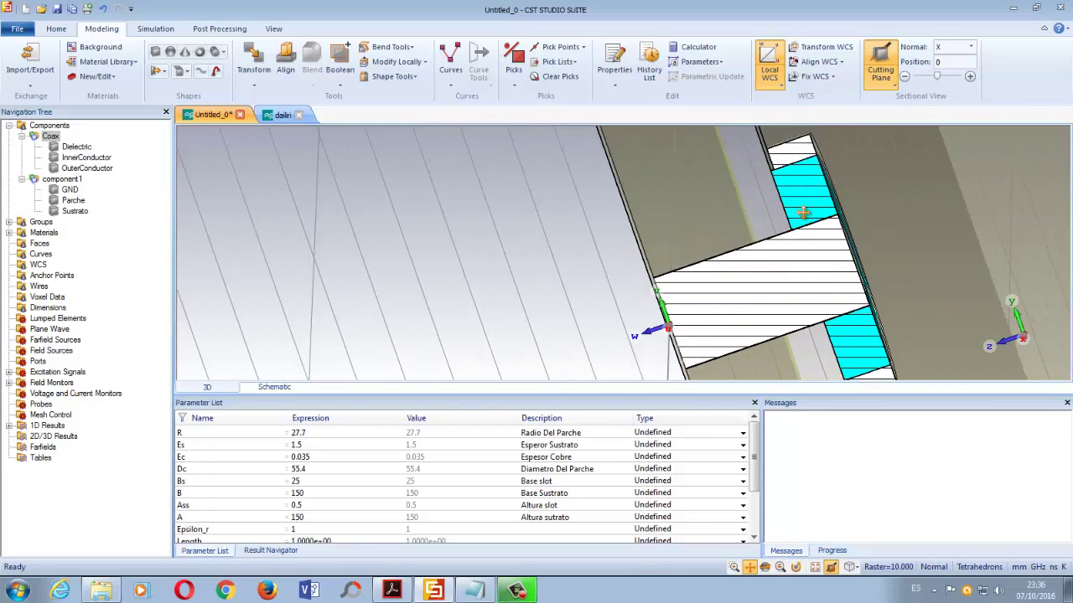
pyautogui.moveTo(803, 212); pyautogui.dragTo(804, 215)
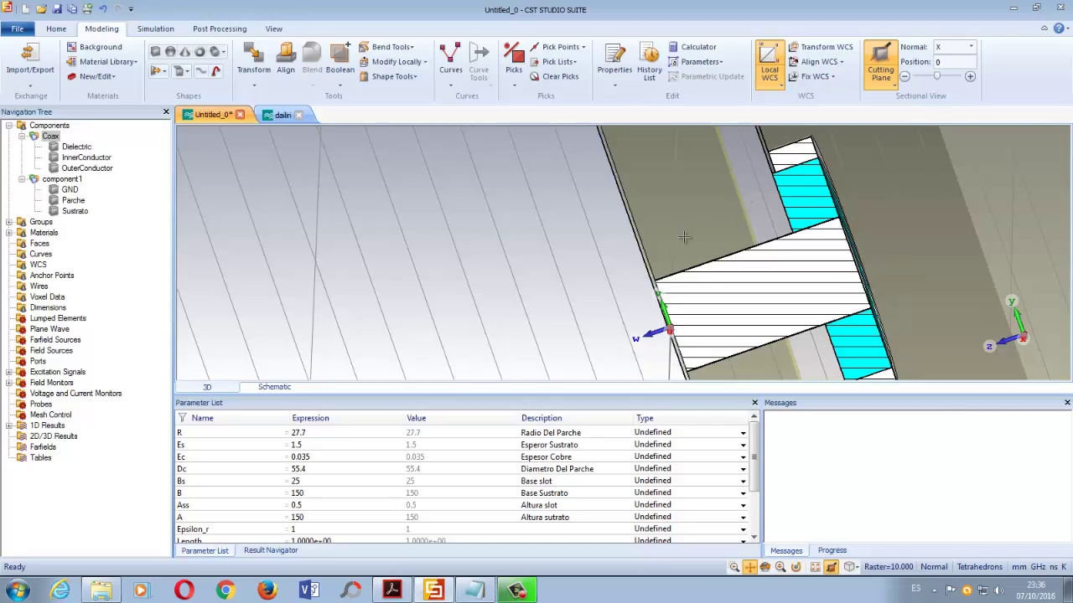
pyautogui.scroll(-5, 683, 238)
pyautogui.keyDown('ctrl'); pyautogui.moveTo(678, 264); pyautogui.dragTo(764, 233); pyautogui.keyUp('ctrl')
pyautogui.scroll(-3, 674, 269)
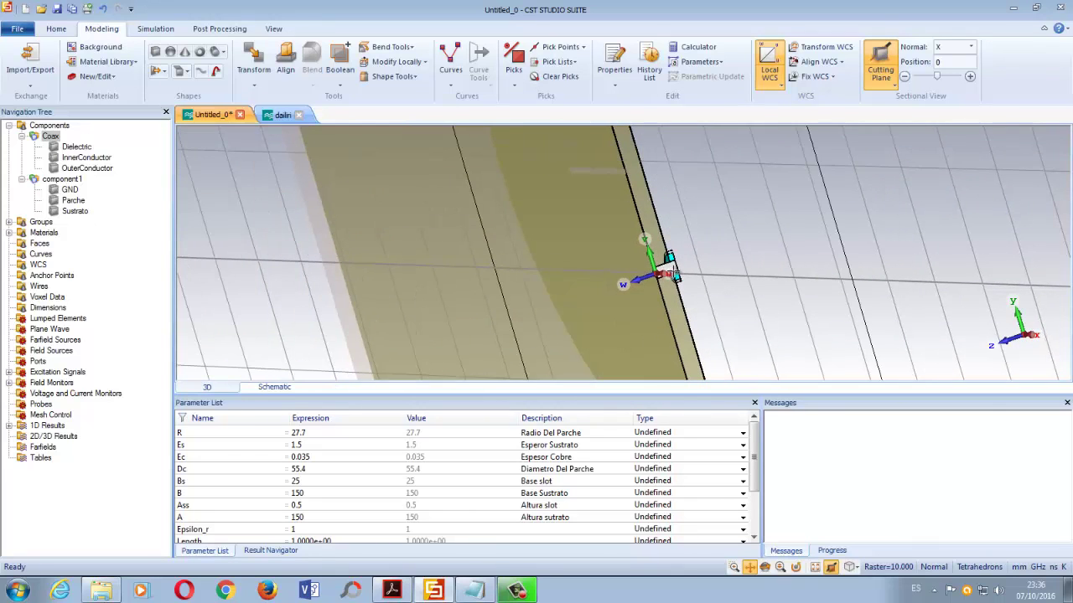
pyautogui.click(879, 64)
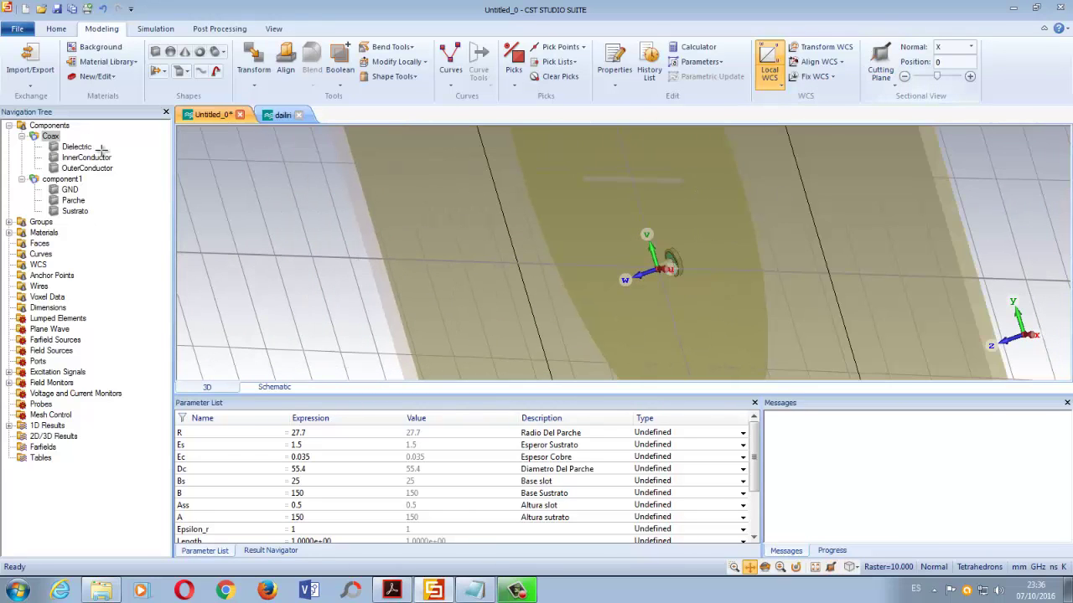
# Switch off the local WCS and examine the complete antenna's patch side with its slot and feed point
pyautogui.click(58, 127)
pyautogui.scroll(-6, 800, 211)
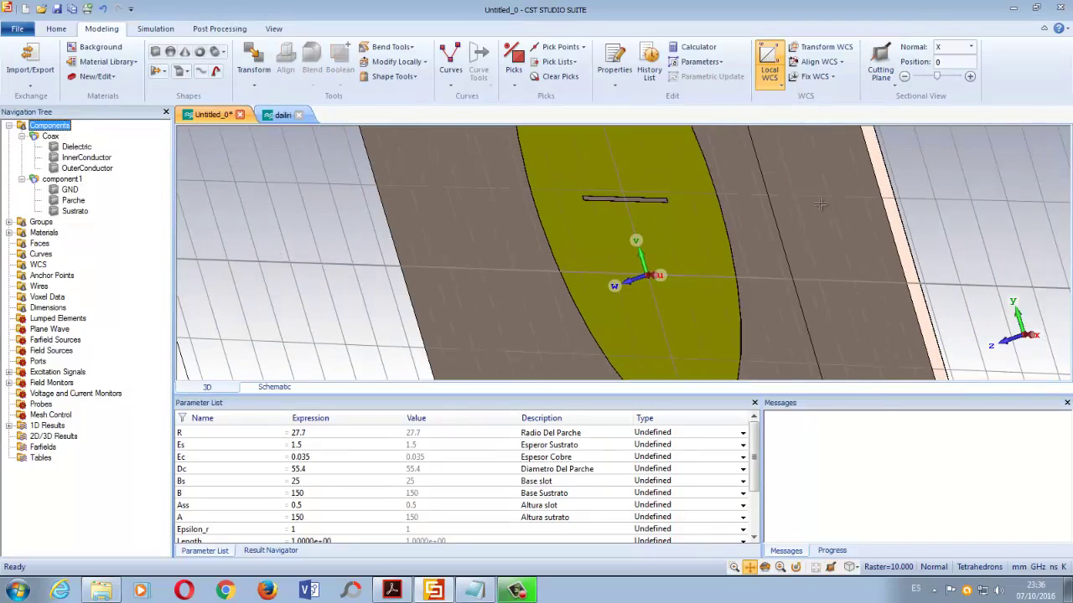
pyautogui.keyDown('ctrl'); pyautogui.moveTo(754, 223); pyautogui.dragTo(809, 212); pyautogui.keyUp('ctrl')
pyautogui.scroll(7, 626, 270)
pyautogui.scroll(2, 612, 243)
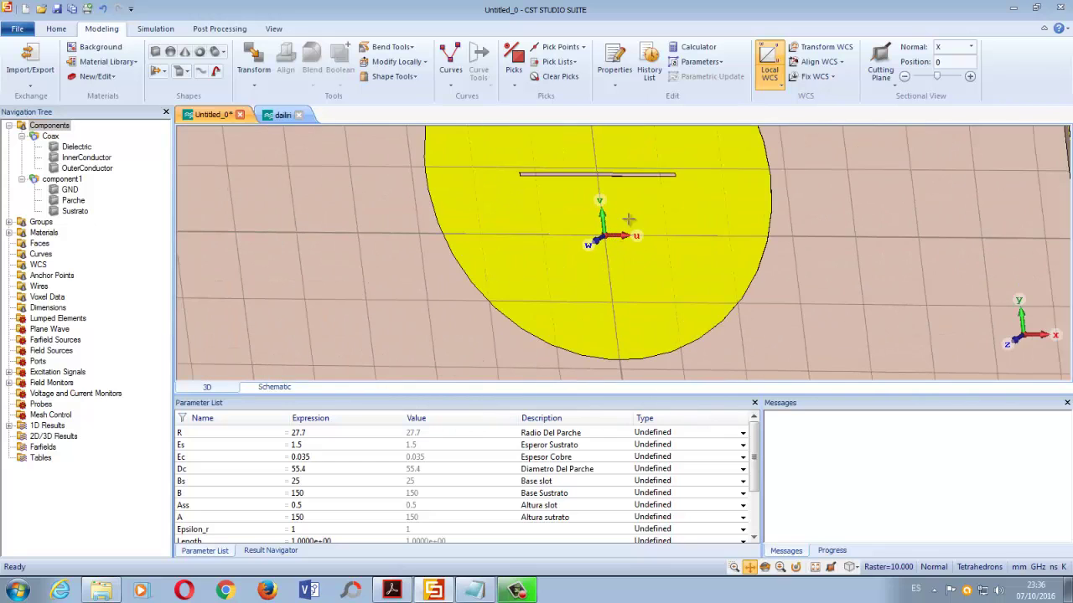
pyautogui.click(769, 63)
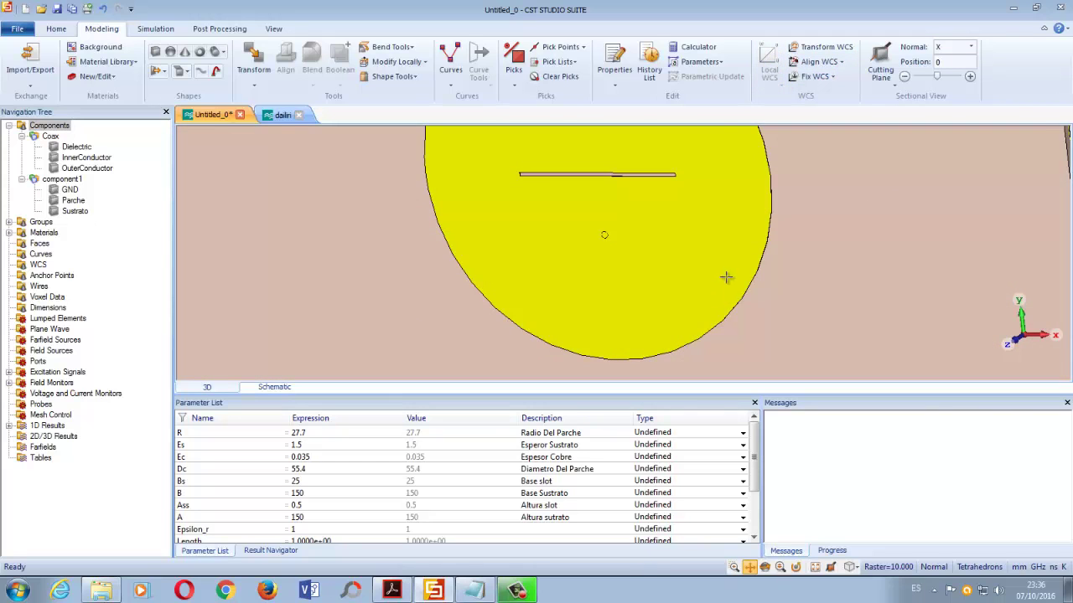
pyautogui.moveTo(726, 278); pyautogui.dragTo(736, 250)
pyautogui.scroll(-6, 736, 250)
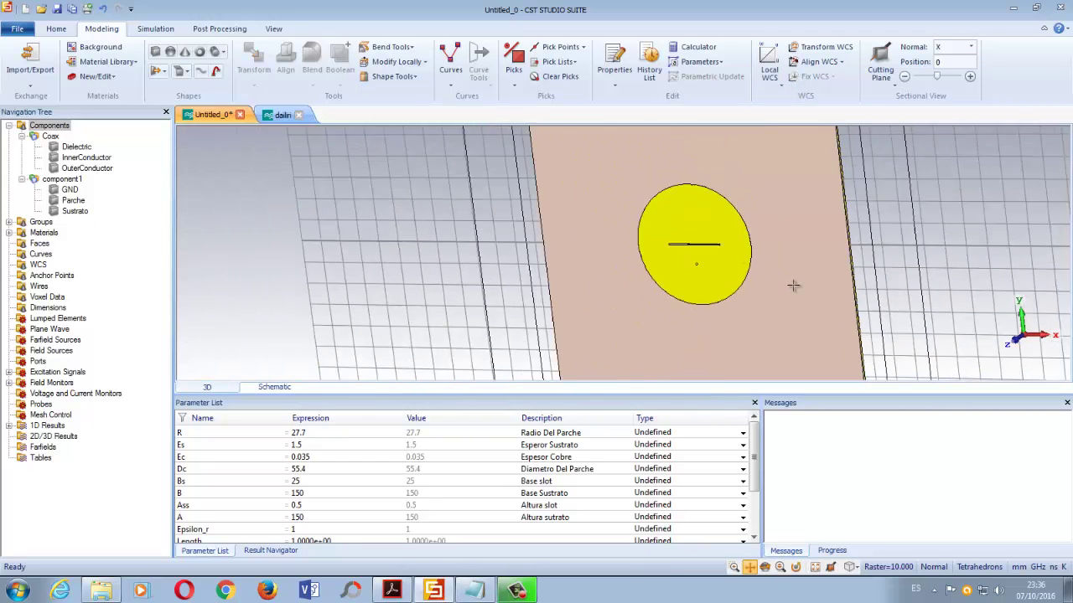
# Pick the Coax Dielectric's end face behind the ground plane and define waveguide port 1 on it with positive orientation, using the picks
pyautogui.moveTo(781, 307)
pyautogui.mouseDown()
pyautogui.moveTo(779, 279)
pyautogui.moveTo(627, 236)
pyautogui.moveTo(608, 277)
pyautogui.moveTo(596, 278)
pyautogui.moveTo(599, 301)
pyautogui.mouseUp()
pyautogui.scroll(6, 596, 278)
pyautogui.moveTo(754, 220); pyautogui.dragTo(674, 219)
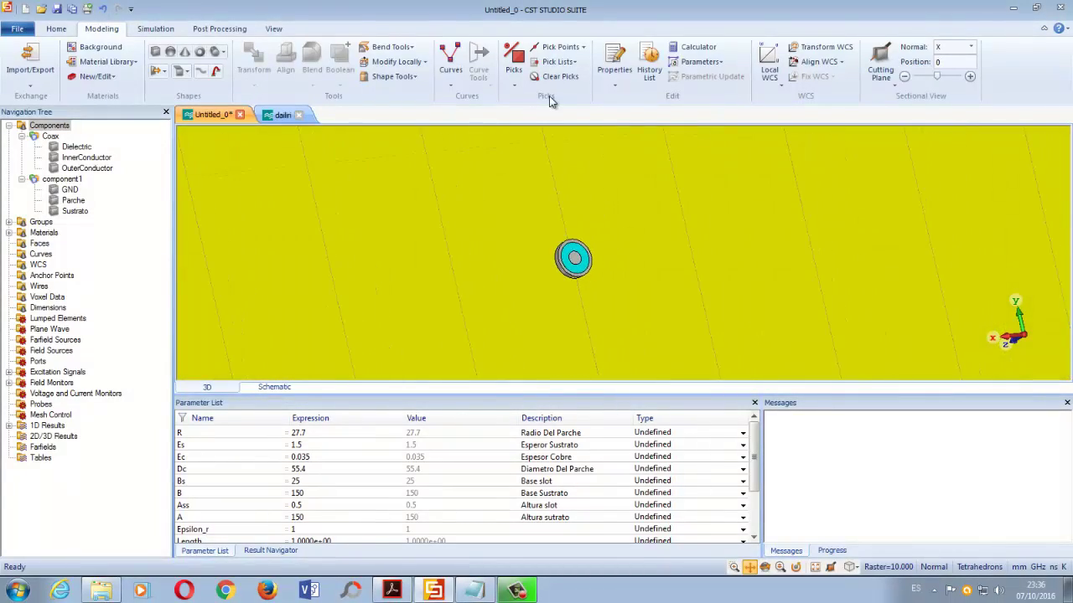
pyautogui.click(515, 59)
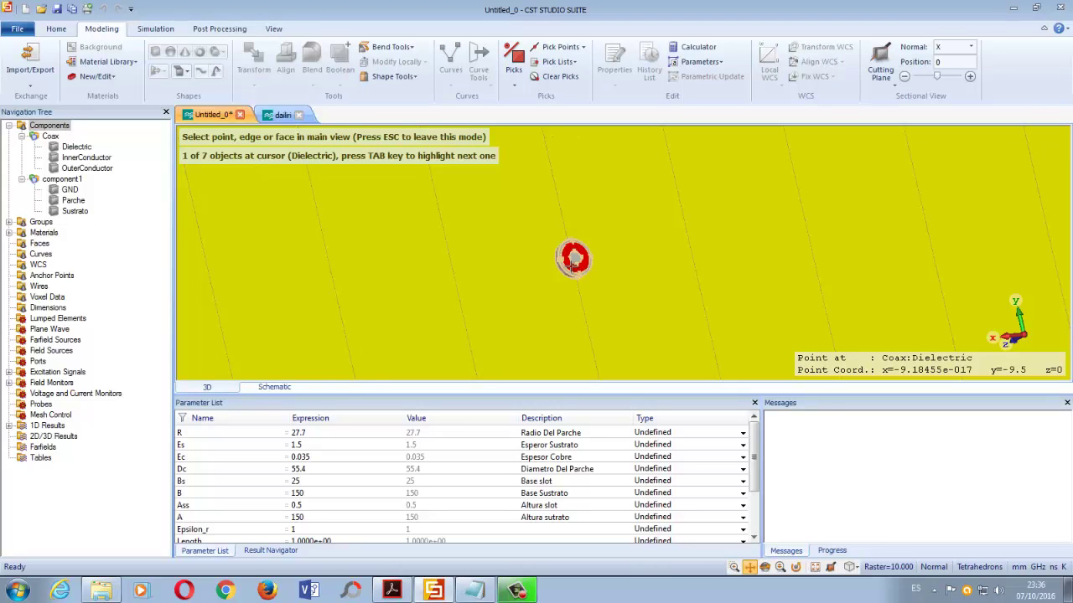
pyautogui.doubleClick(574, 261)
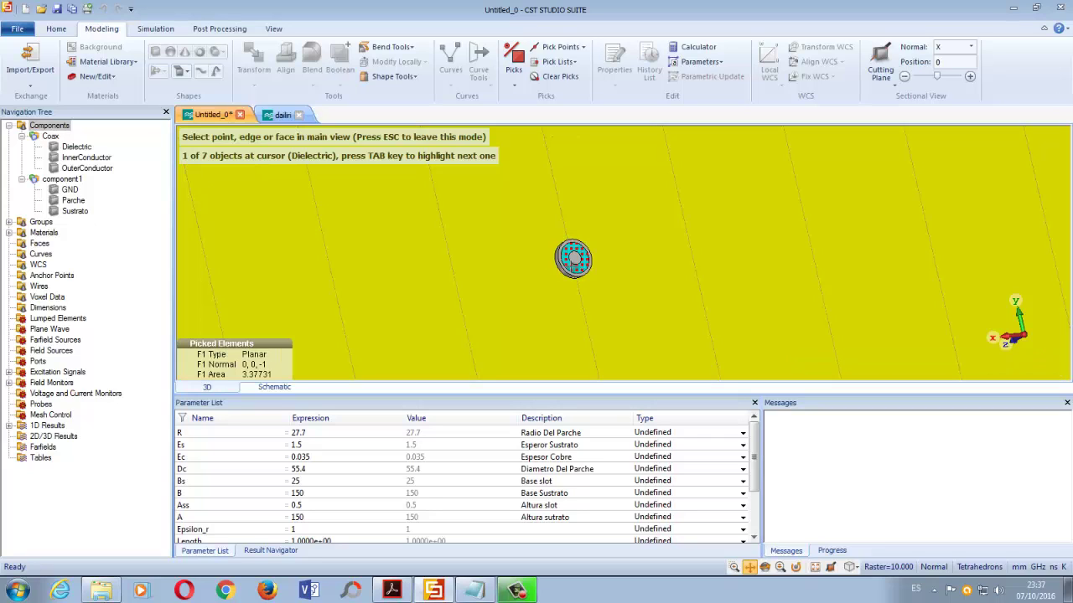
pyautogui.click(151, 30)
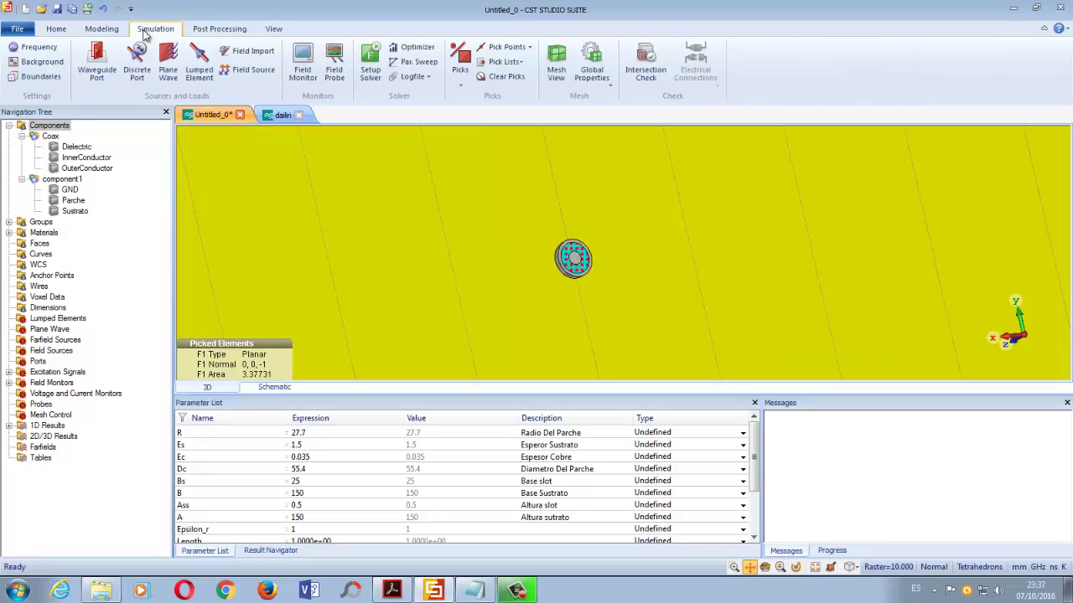
pyautogui.click(93, 58)
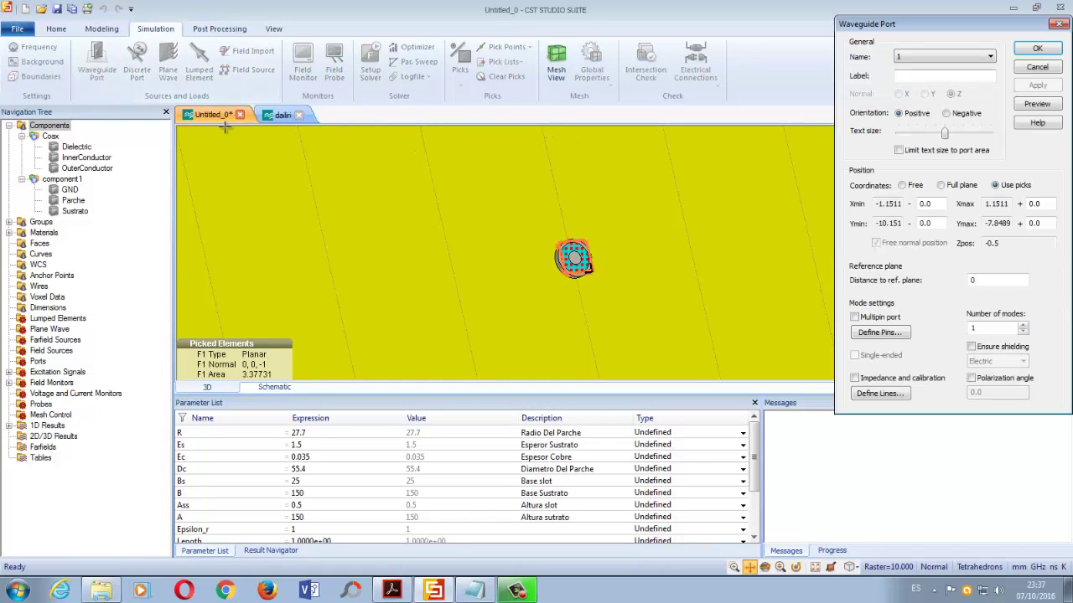
pyautogui.click(1039, 51)
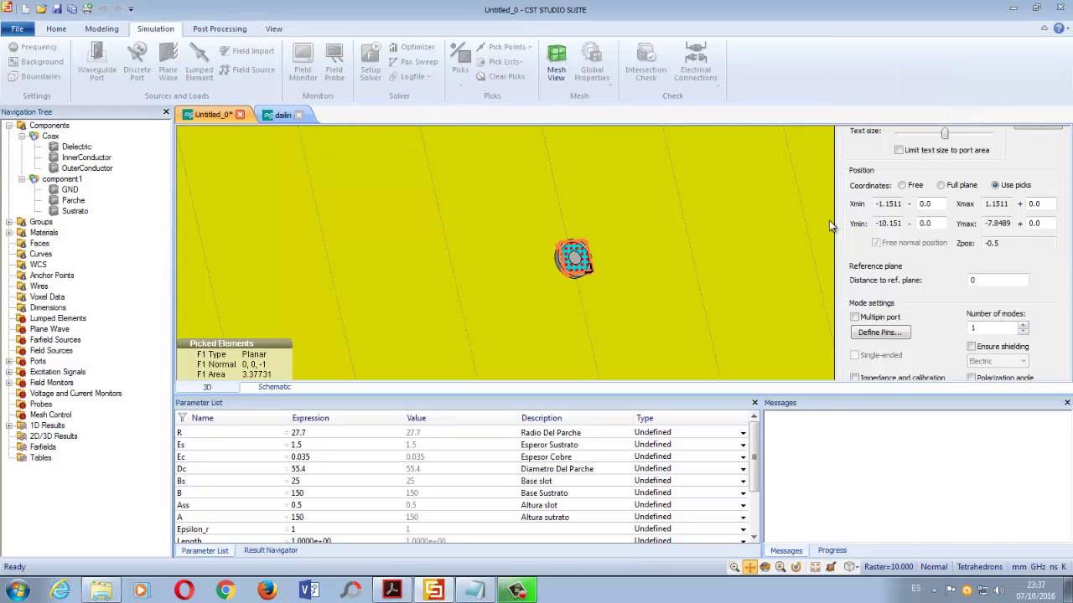
pyautogui.moveTo(597, 317); pyautogui.dragTo(630, 287)
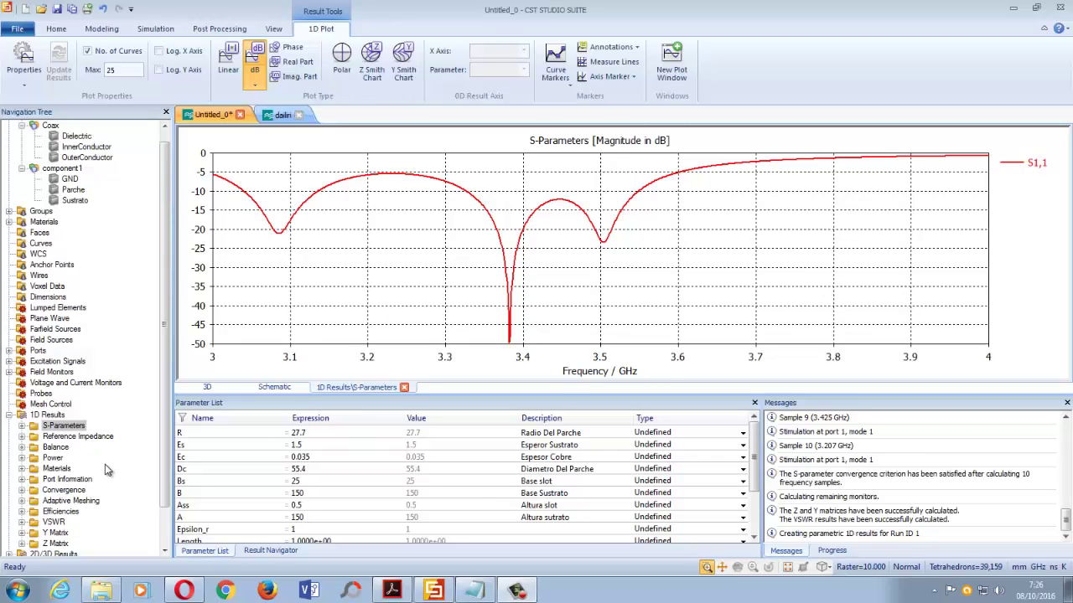
# Leave the S-parameter plot and view the complete antenna model in 3D
pyautogui.click(10, 415)
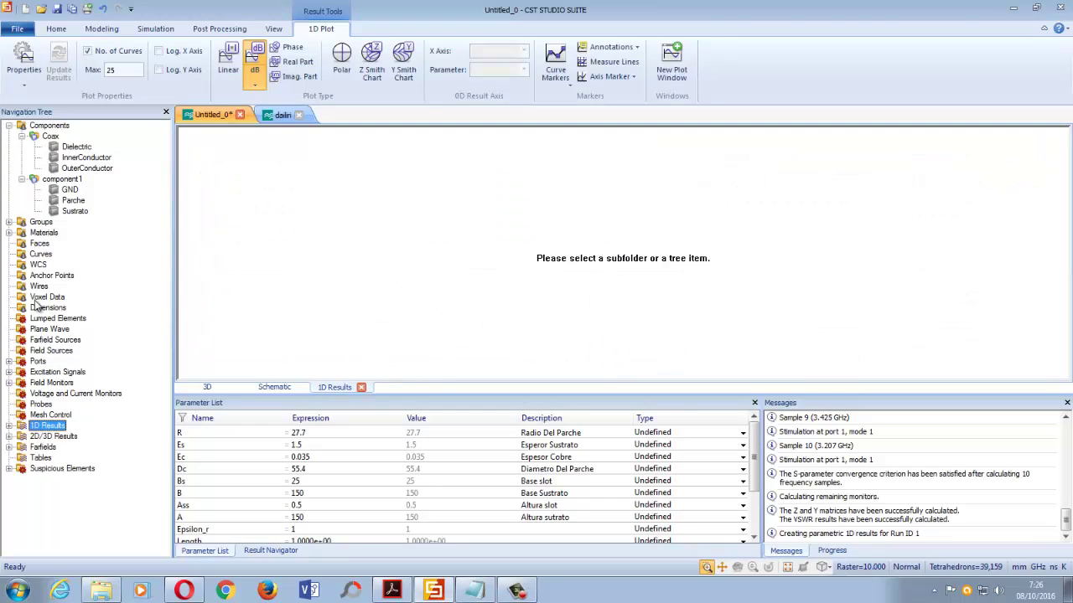
pyautogui.click(49, 126)
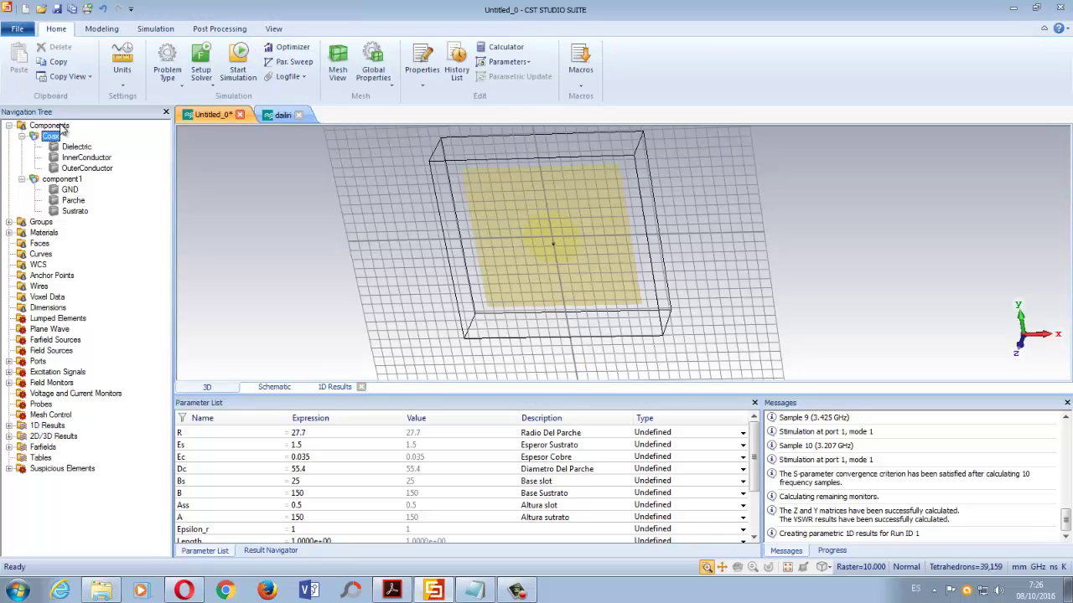
pyautogui.scroll(4, 613, 285)
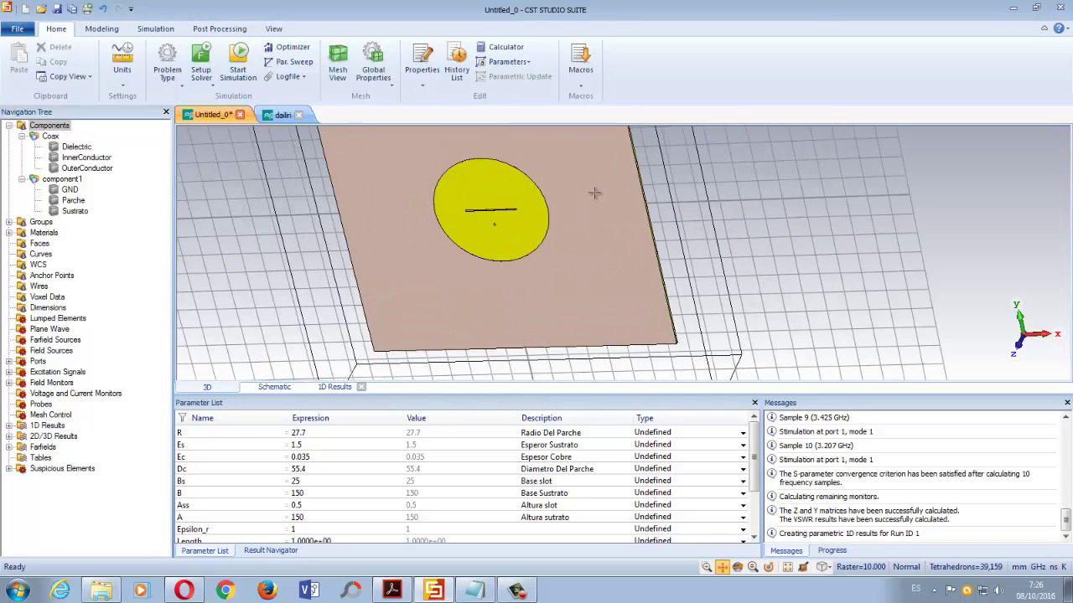
pyautogui.moveTo(594, 193); pyautogui.dragTo(646, 160, button='middle')
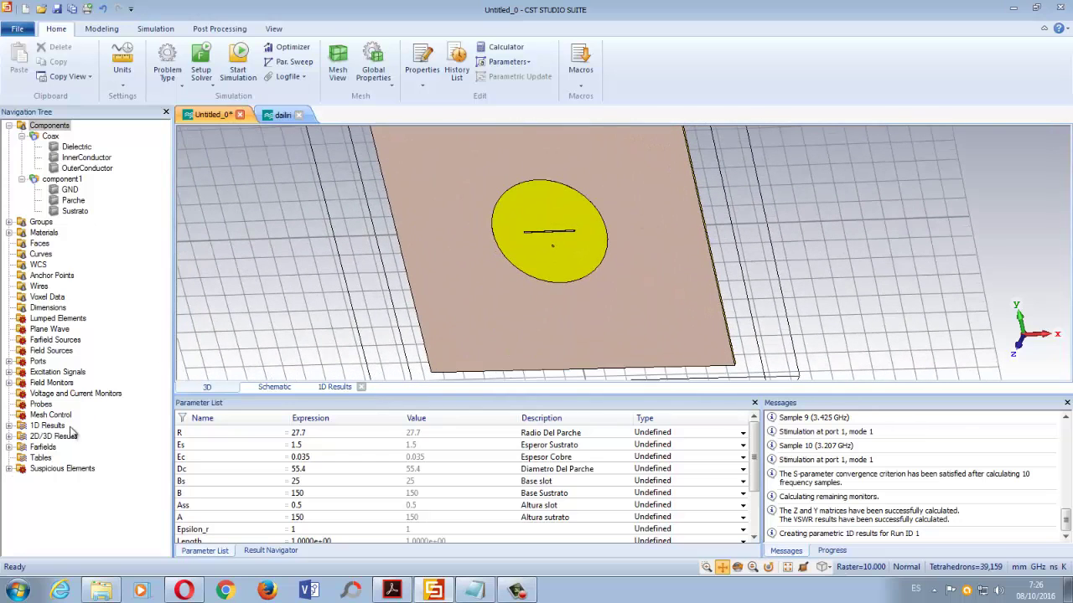
# Display the simulated S-parameters and compare the curve with Fig. 2 of the reference paper in Adobe Acrobat Reader
pyautogui.click(8, 425)
pyautogui.click(64, 425)
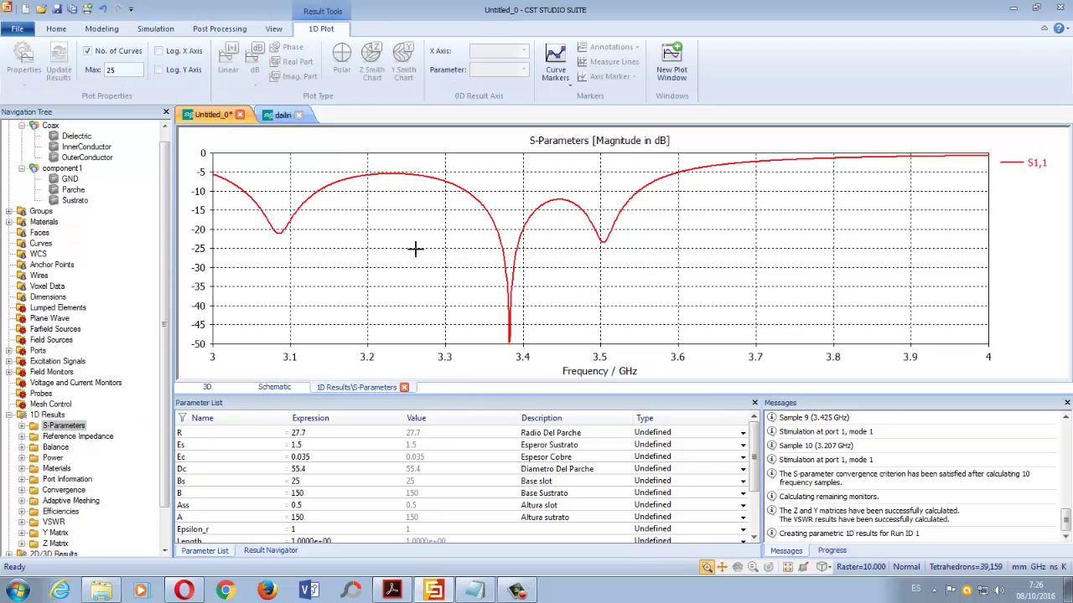
pyautogui.click(391, 591)
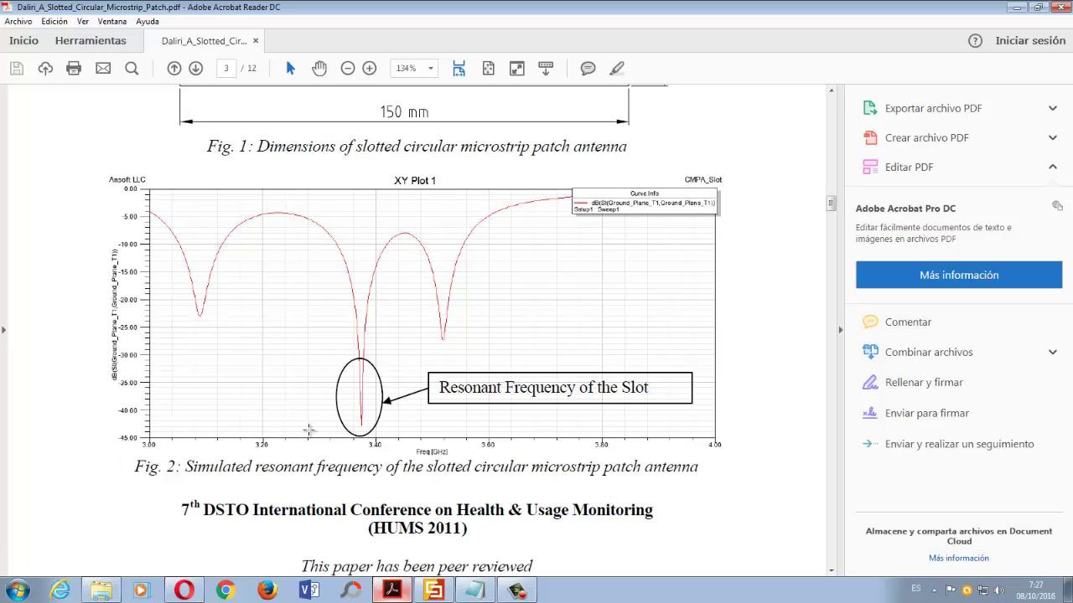
pyautogui.click(474, 591)
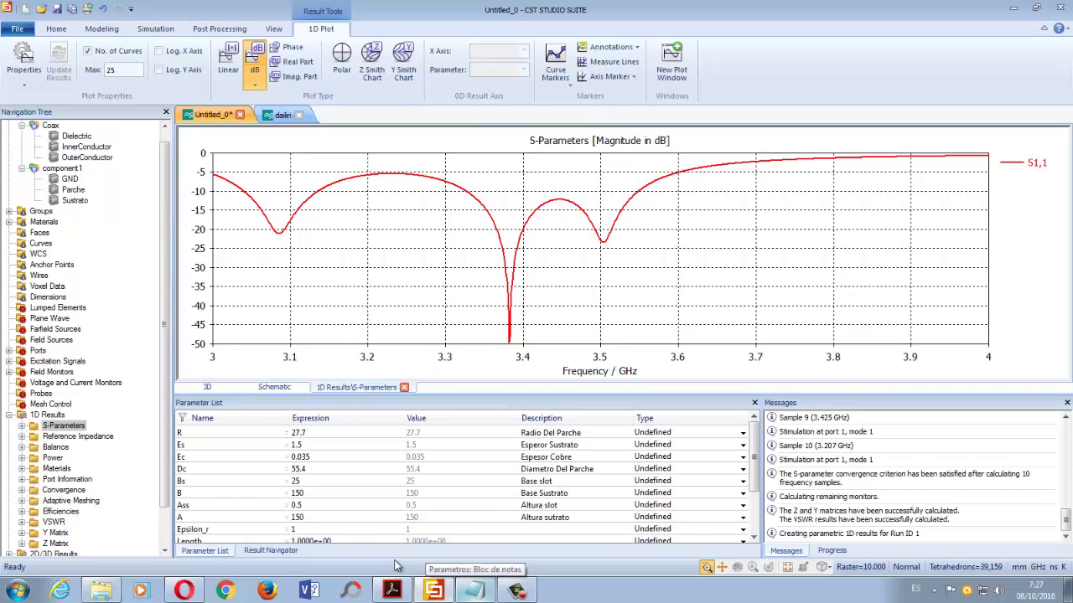
pyautogui.click(390, 591)
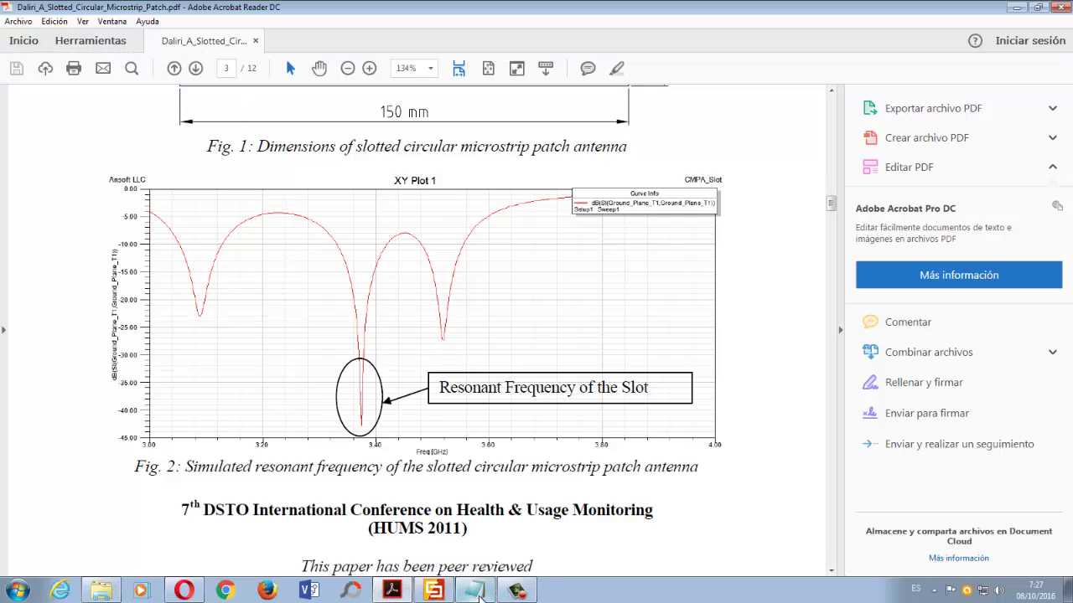
pyautogui.click(448, 593)
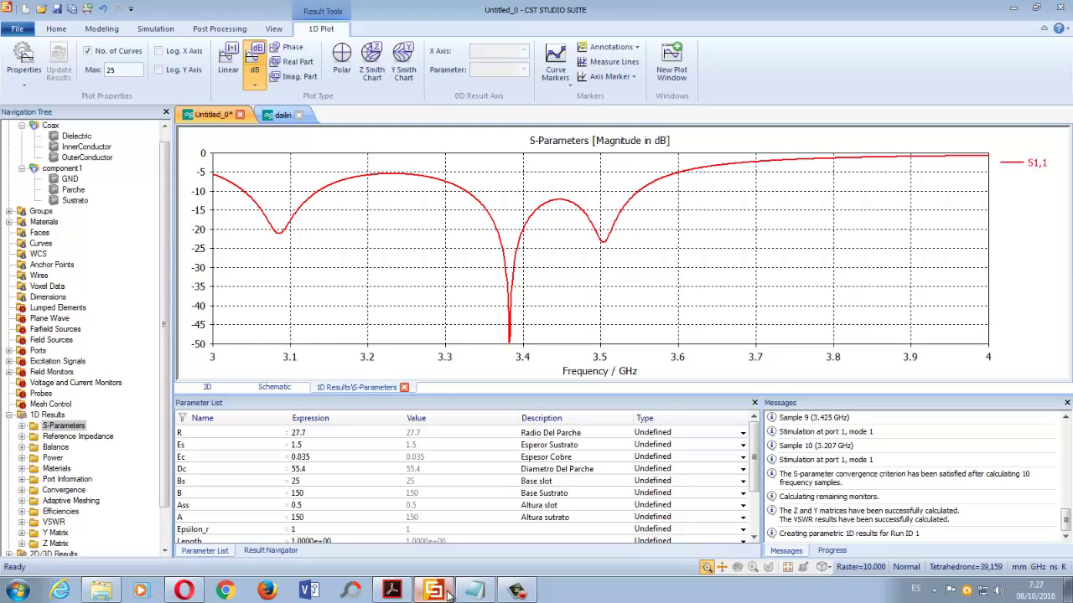